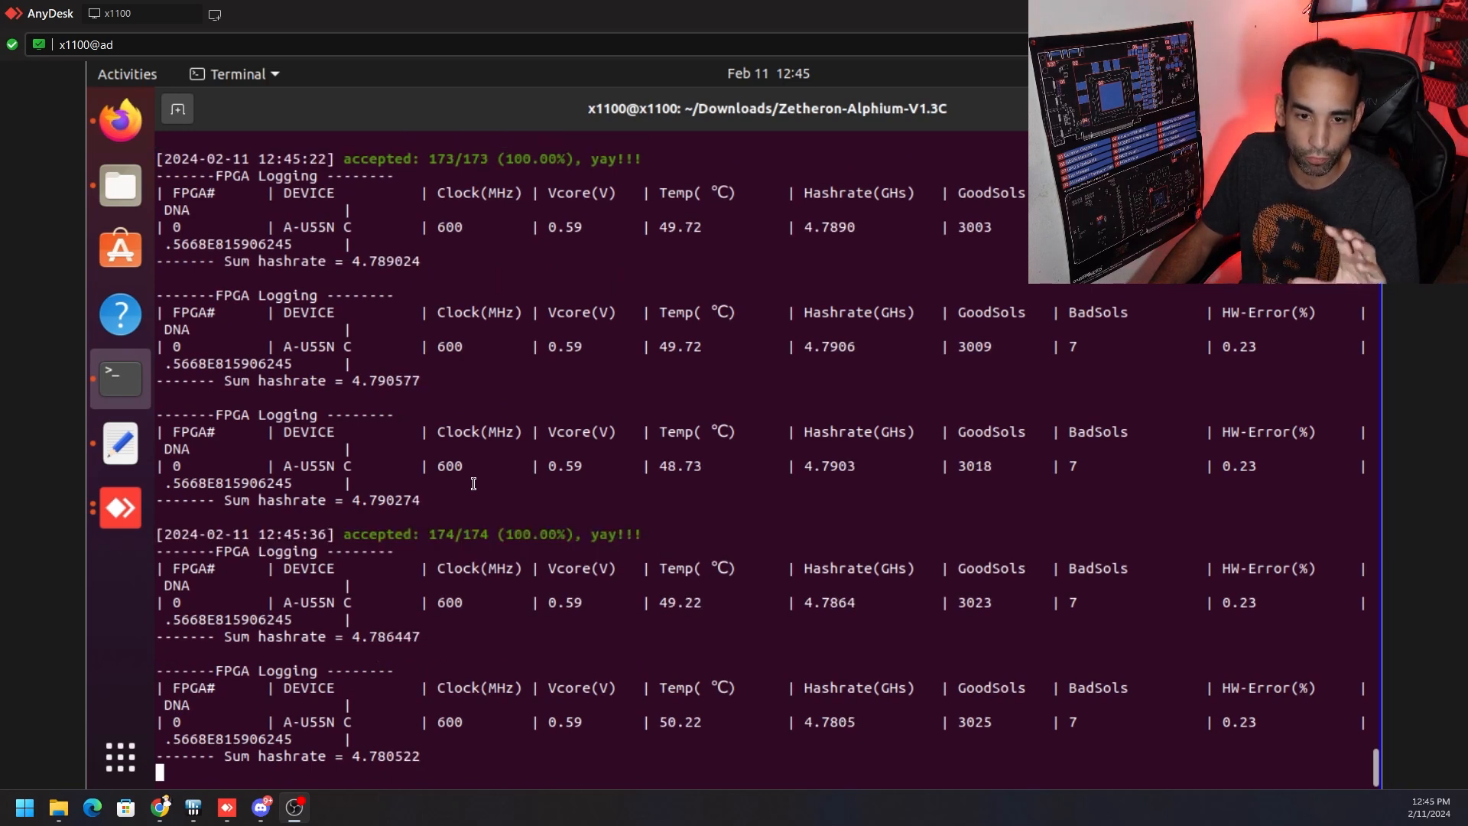
- Bring up Discord's NextDesign Solutions nextjtag channel and highlight the message about purchasing licenses
{"action": "left_click", "coordinate": [263, 807]}
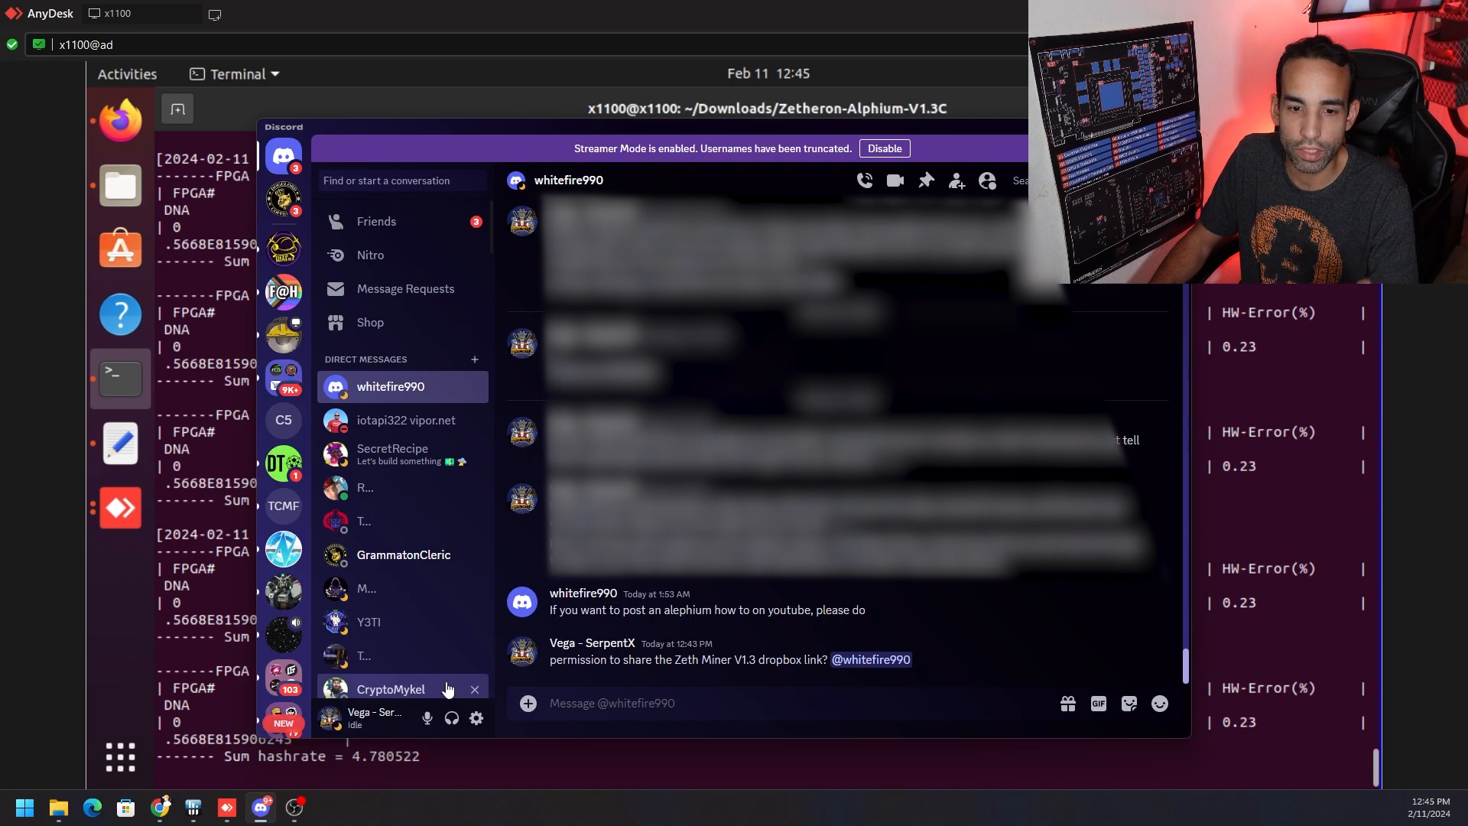
{"action": "scroll", "coordinate": [285, 573], "scroll_direction": "down", "scroll_amount": 5}
{"action": "scroll", "coordinate": [284, 642], "scroll_direction": "down", "scroll_amount": 5}
{"action": "scroll", "coordinate": [282, 573], "scroll_direction": "down", "scroll_amount": 5}
{"action": "scroll", "coordinate": [283, 517], "scroll_direction": "down", "scroll_amount": 5}
{"action": "scroll", "coordinate": [282, 436], "scroll_direction": "down", "scroll_amount": 3}
{"action": "left_click", "coordinate": [284, 378]}
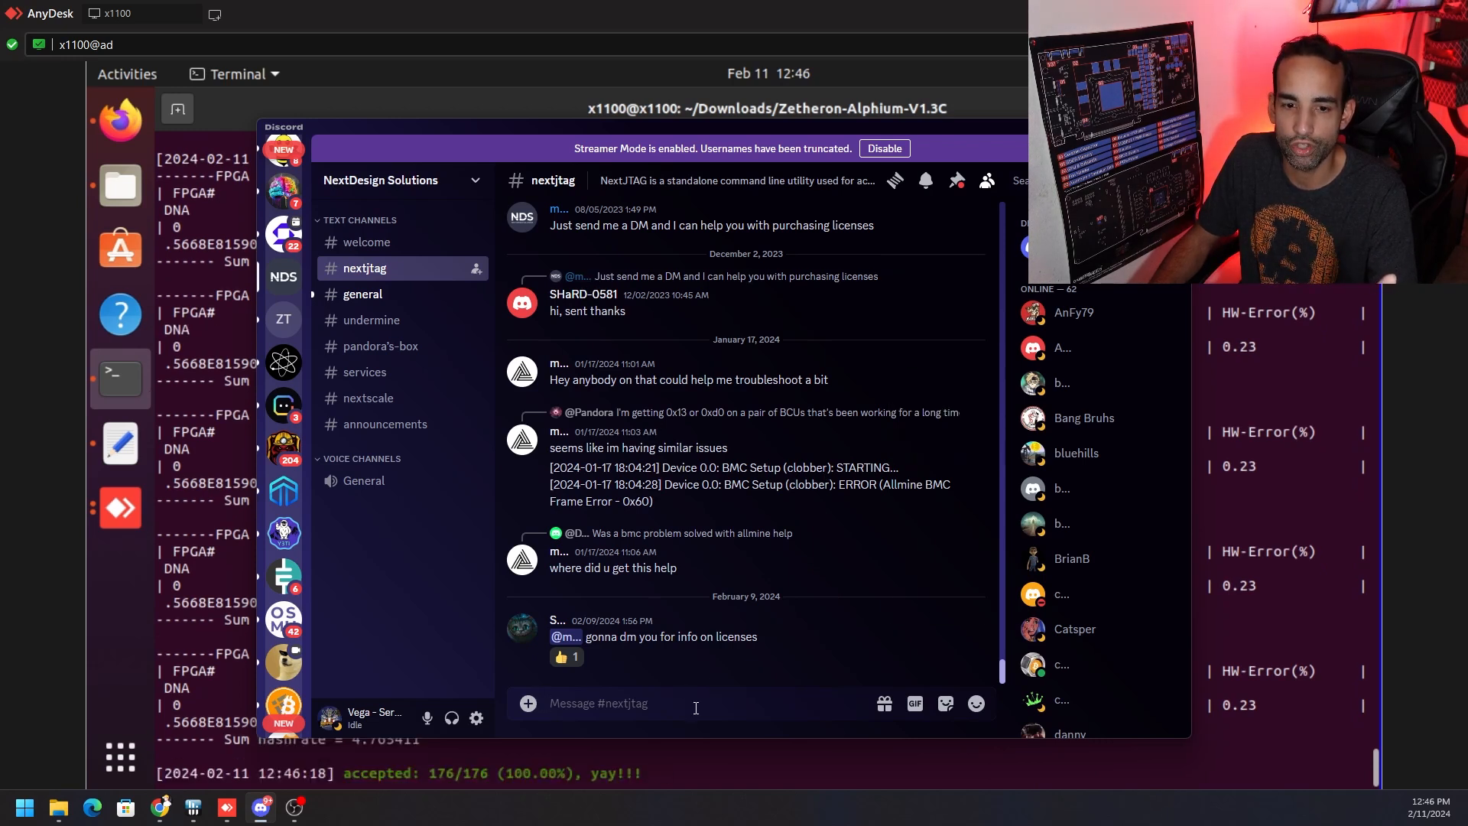
{"action": "scroll", "coordinate": [654, 310], "scroll_direction": "up", "scroll_amount": 1}
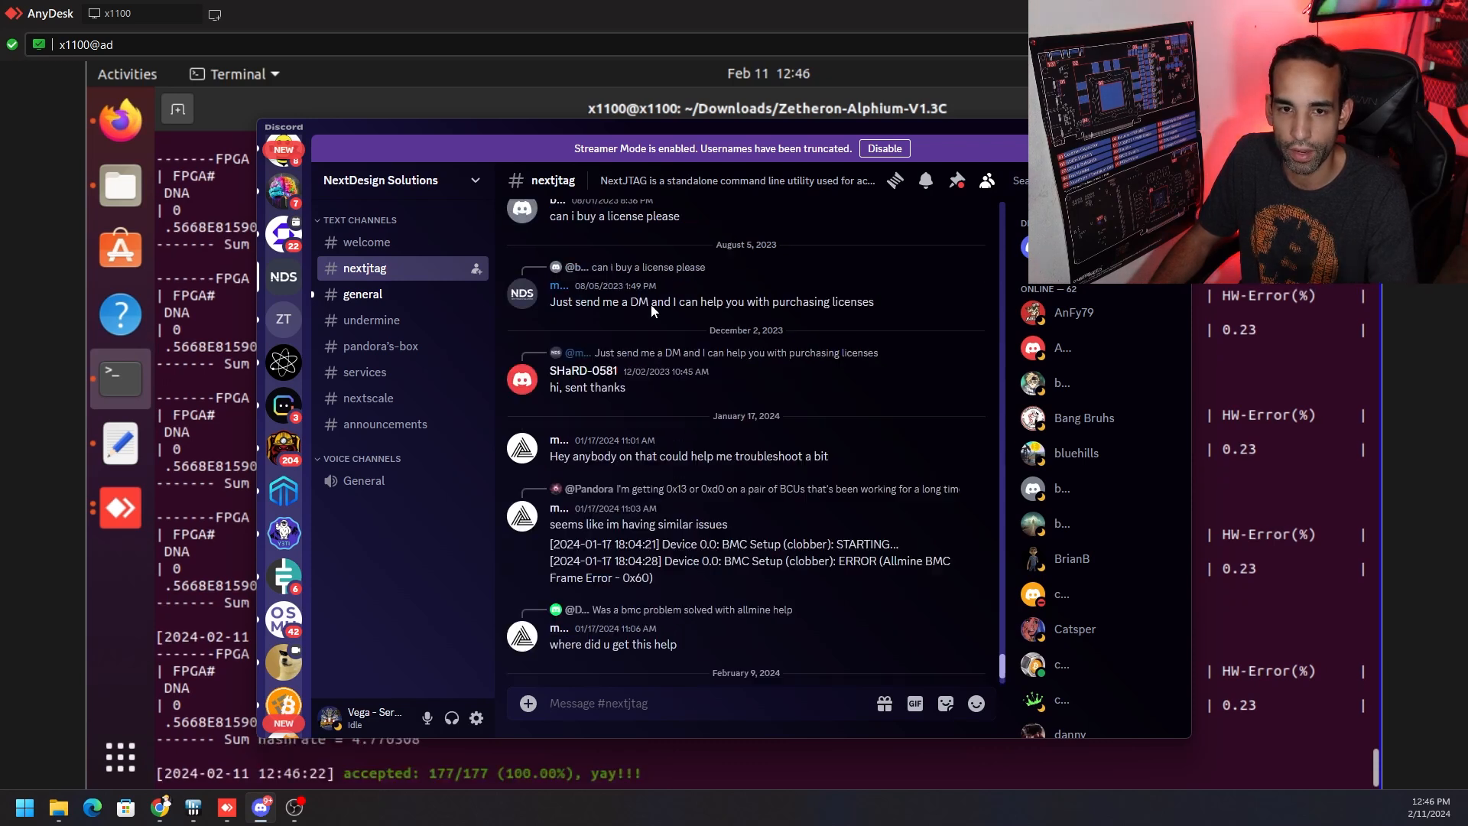
{"action": "left_click_drag", "start_coordinate": [551, 301], "coordinate": [855, 301]}
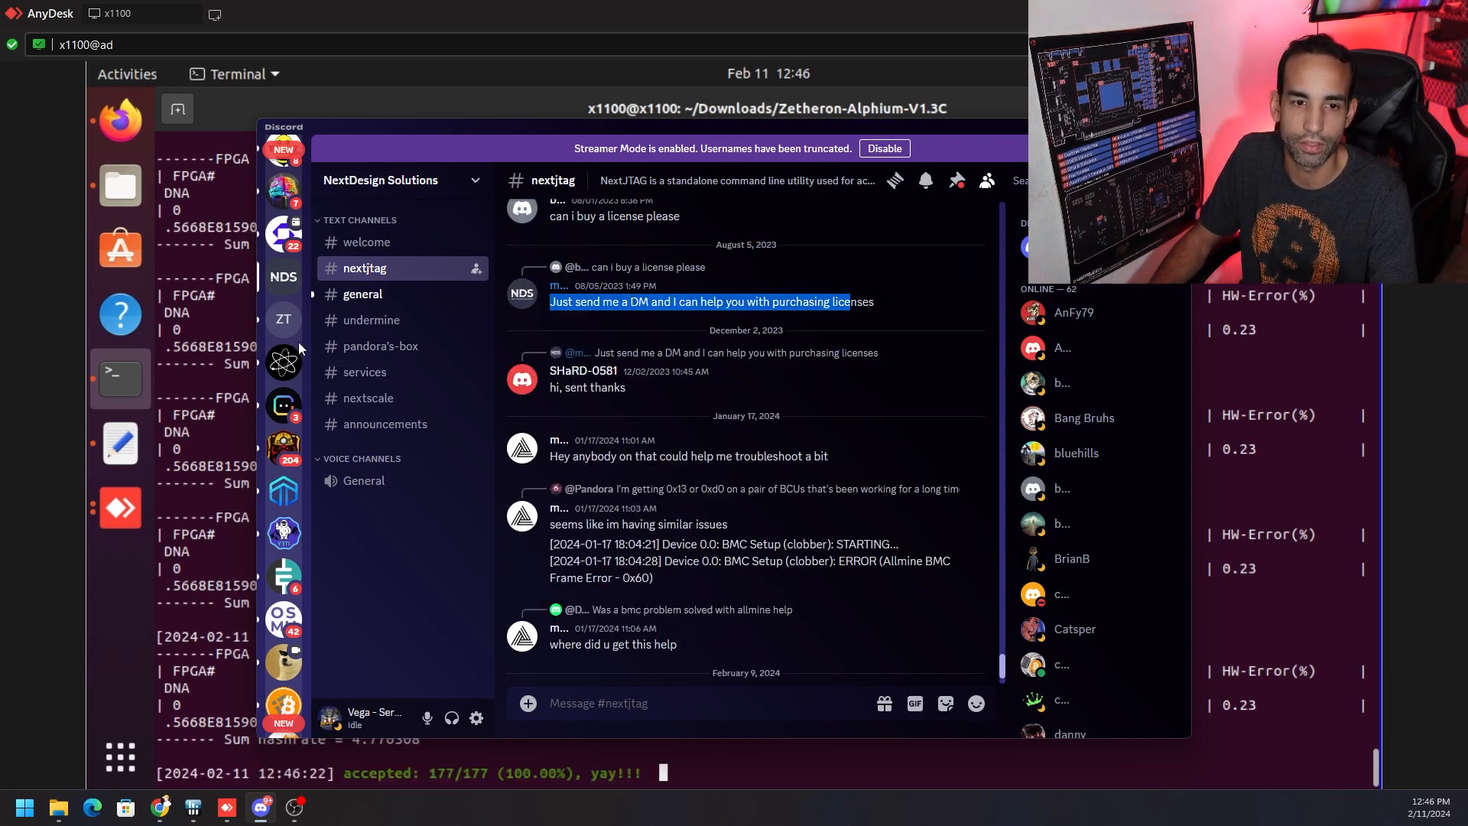
{"action": "left_click", "coordinate": [284, 319]}
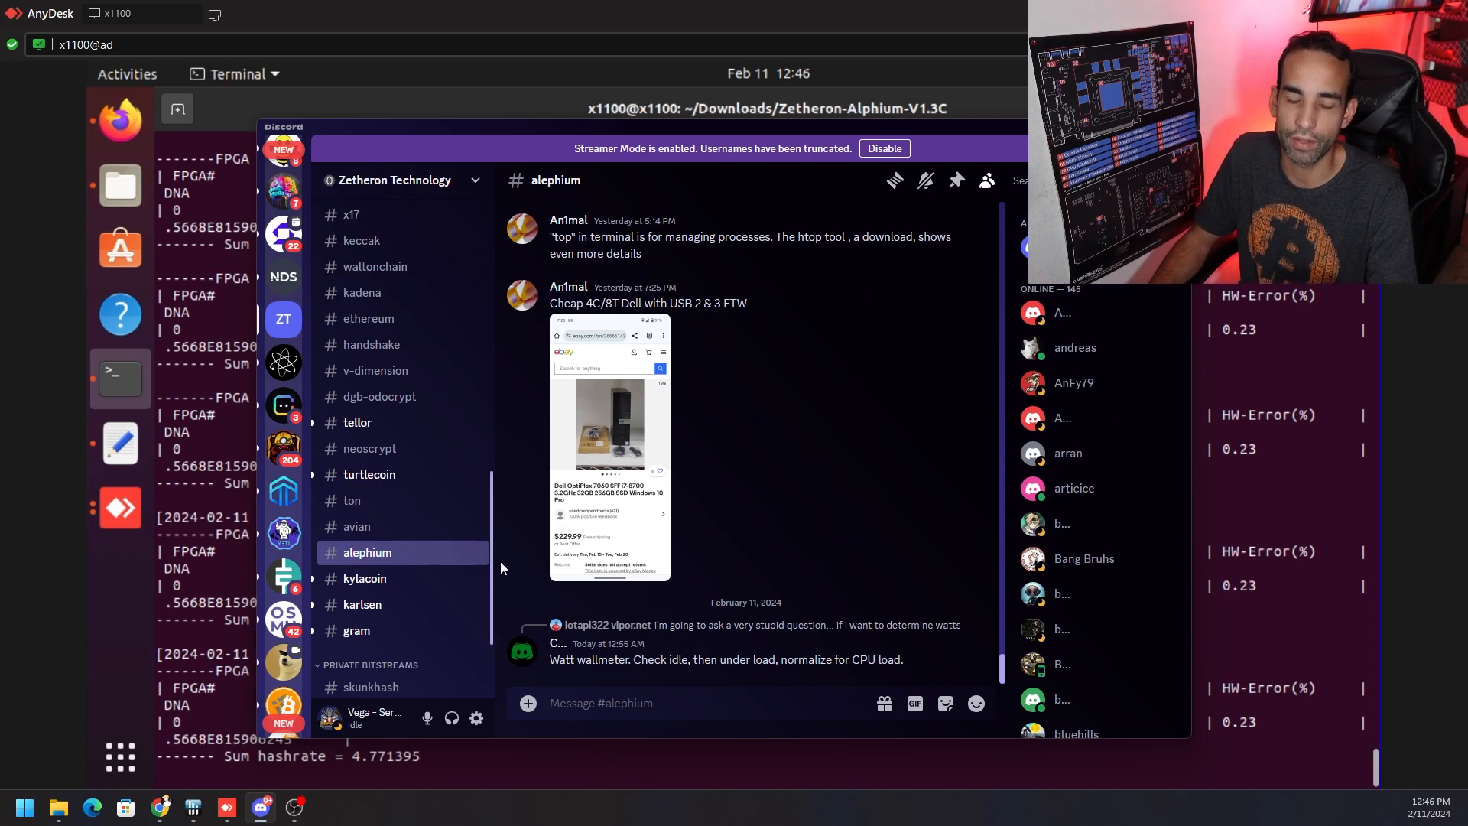
{"action": "right_click", "coordinate": [285, 404]}
{"action": "left_click", "coordinate": [364, 387]}
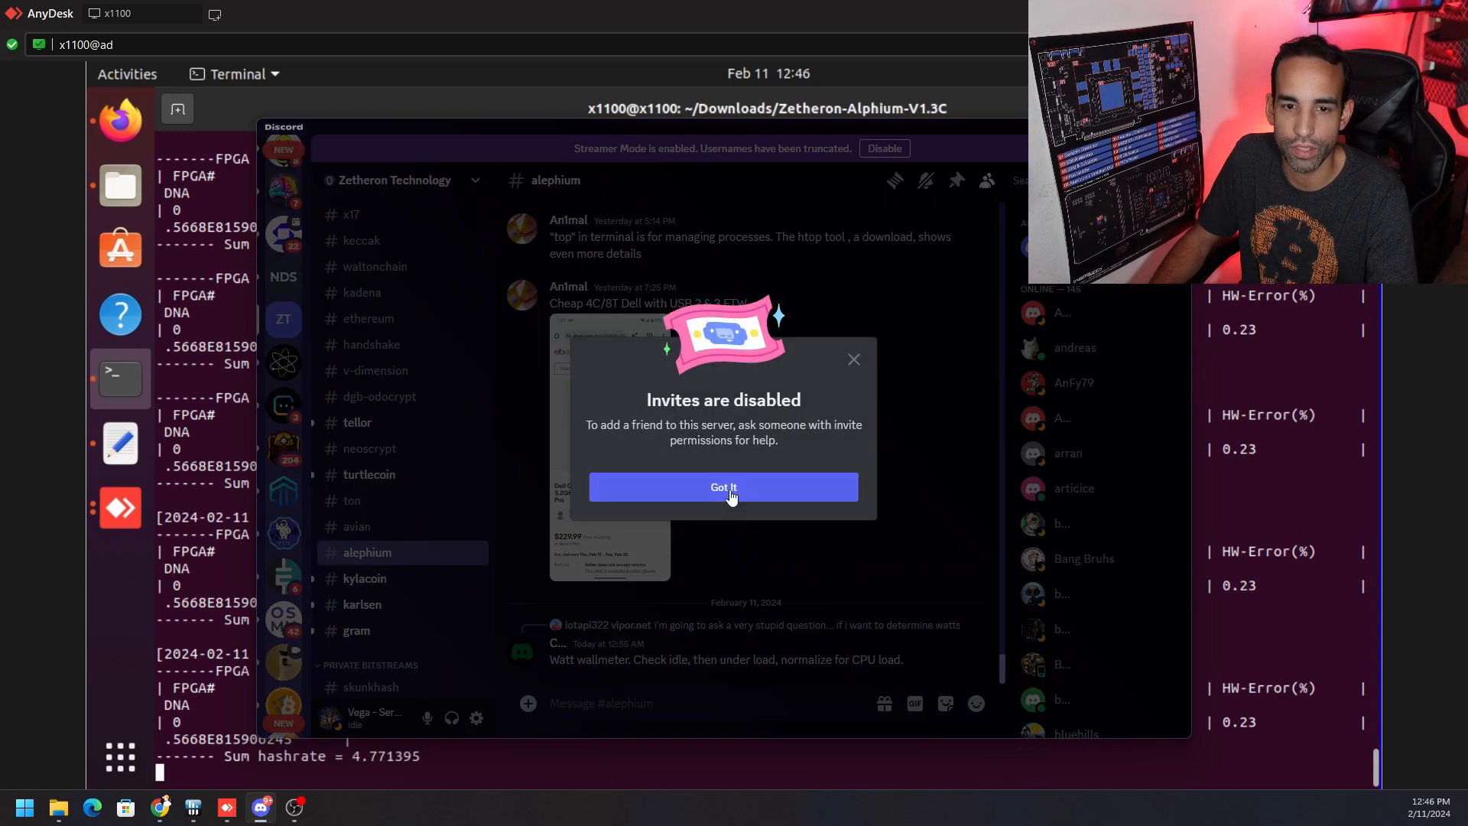
{"action": "left_click", "coordinate": [854, 362]}
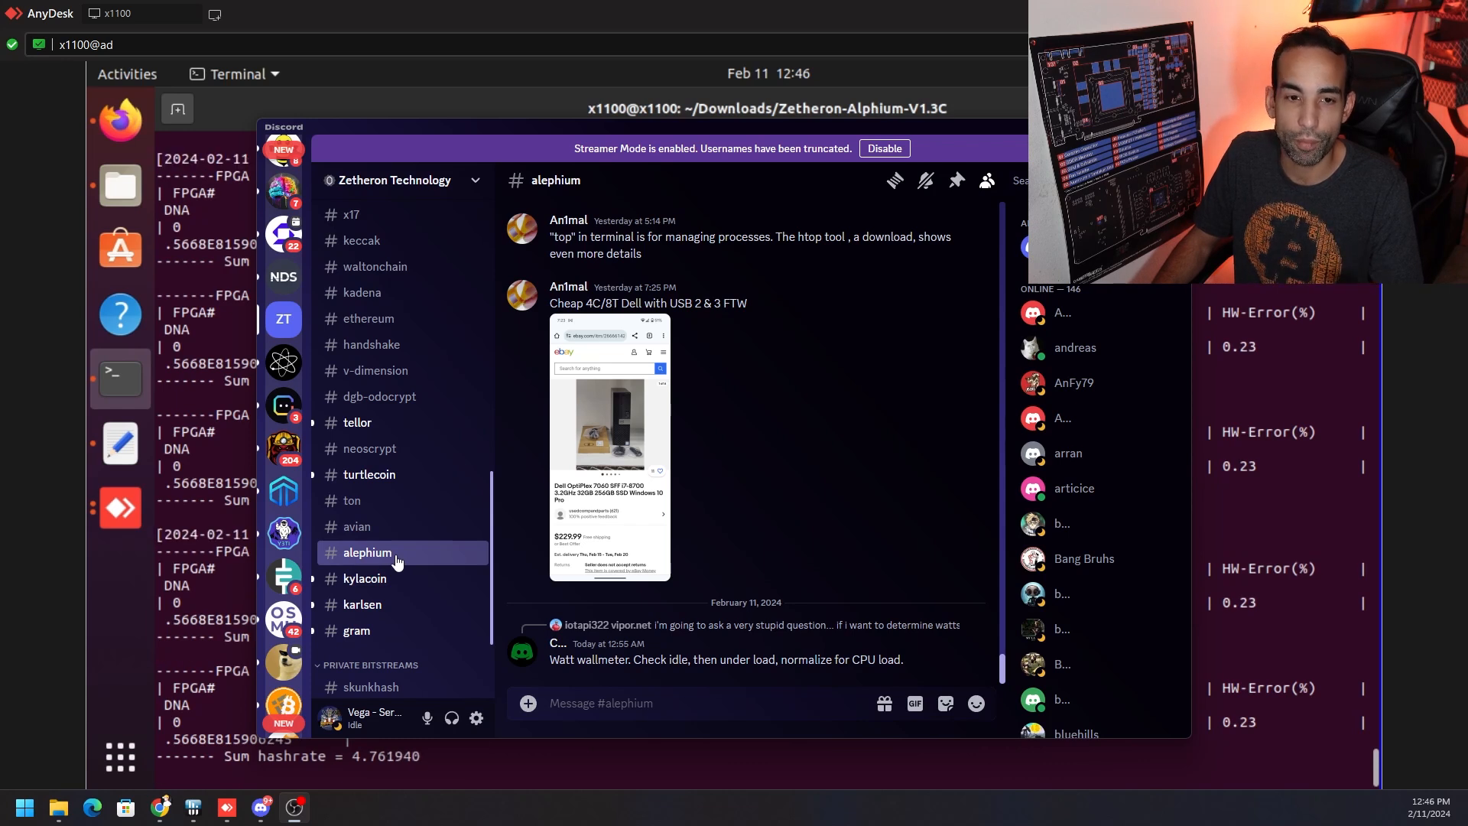
{"action": "scroll", "coordinate": [397, 560], "scroll_direction": "up", "scroll_amount": 8}
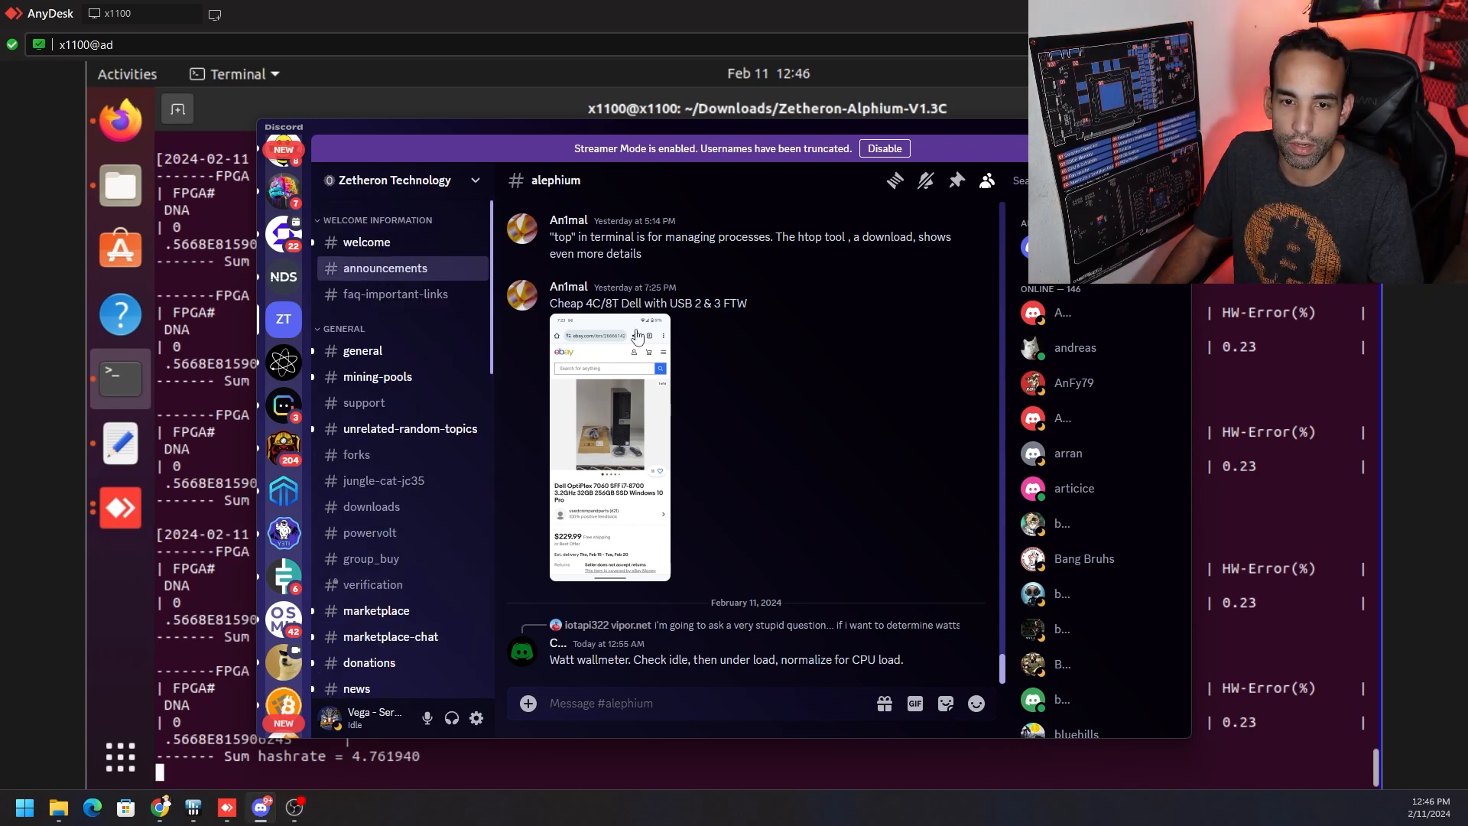
- Highlight the Alephium tips list and V1.3C download link in #announcements, then return to the miner terminal
{"action": "left_click", "coordinate": [385, 267]}
{"action": "scroll", "coordinate": [862, 533], "scroll_direction": "up", "scroll_amount": 3}
{"action": "scroll", "coordinate": [862, 533], "scroll_direction": "down", "scroll_amount": 3}
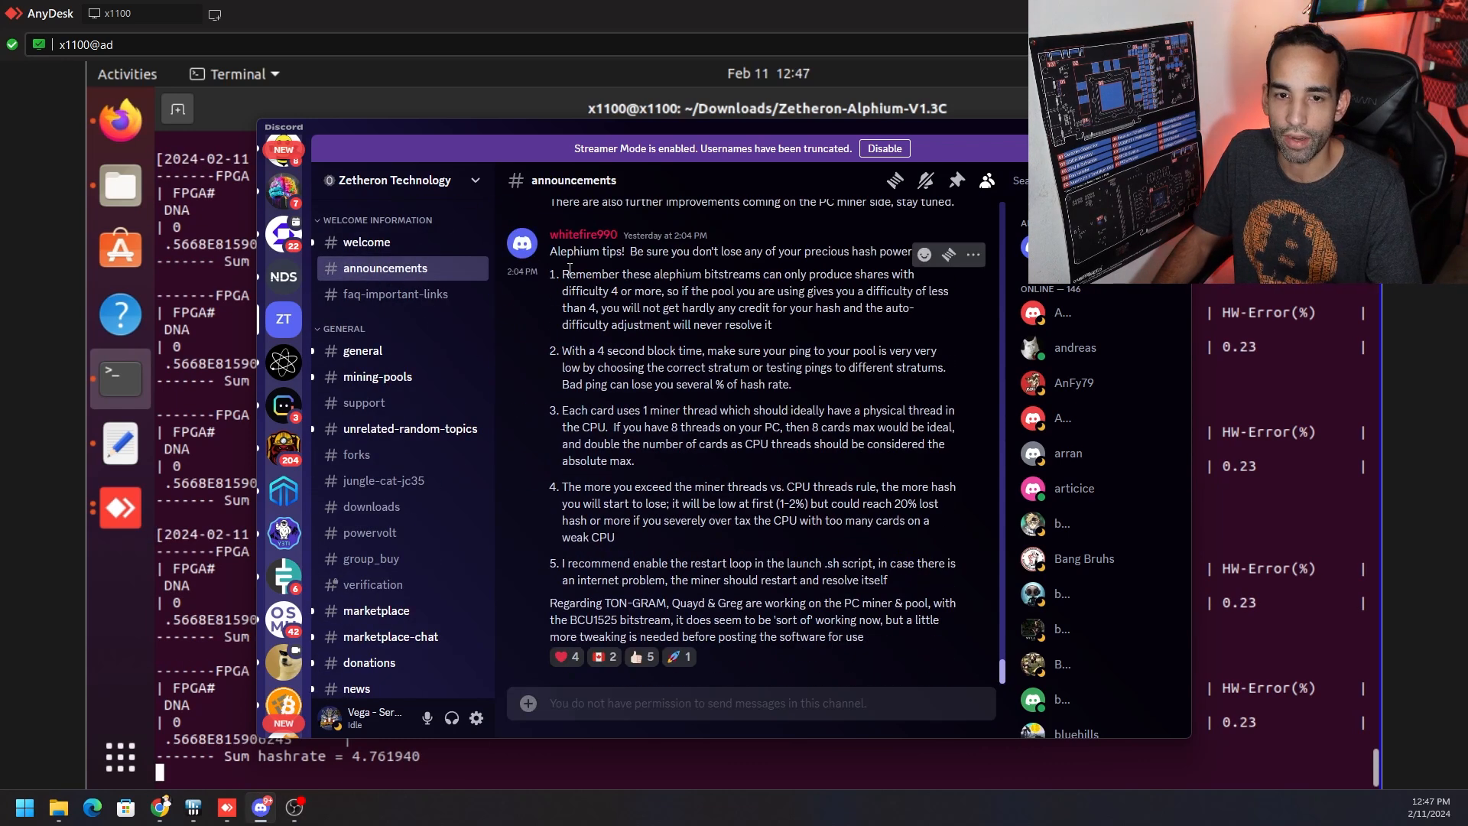
{"action": "left_click_drag", "start_coordinate": [563, 274], "coordinate": [874, 532]}
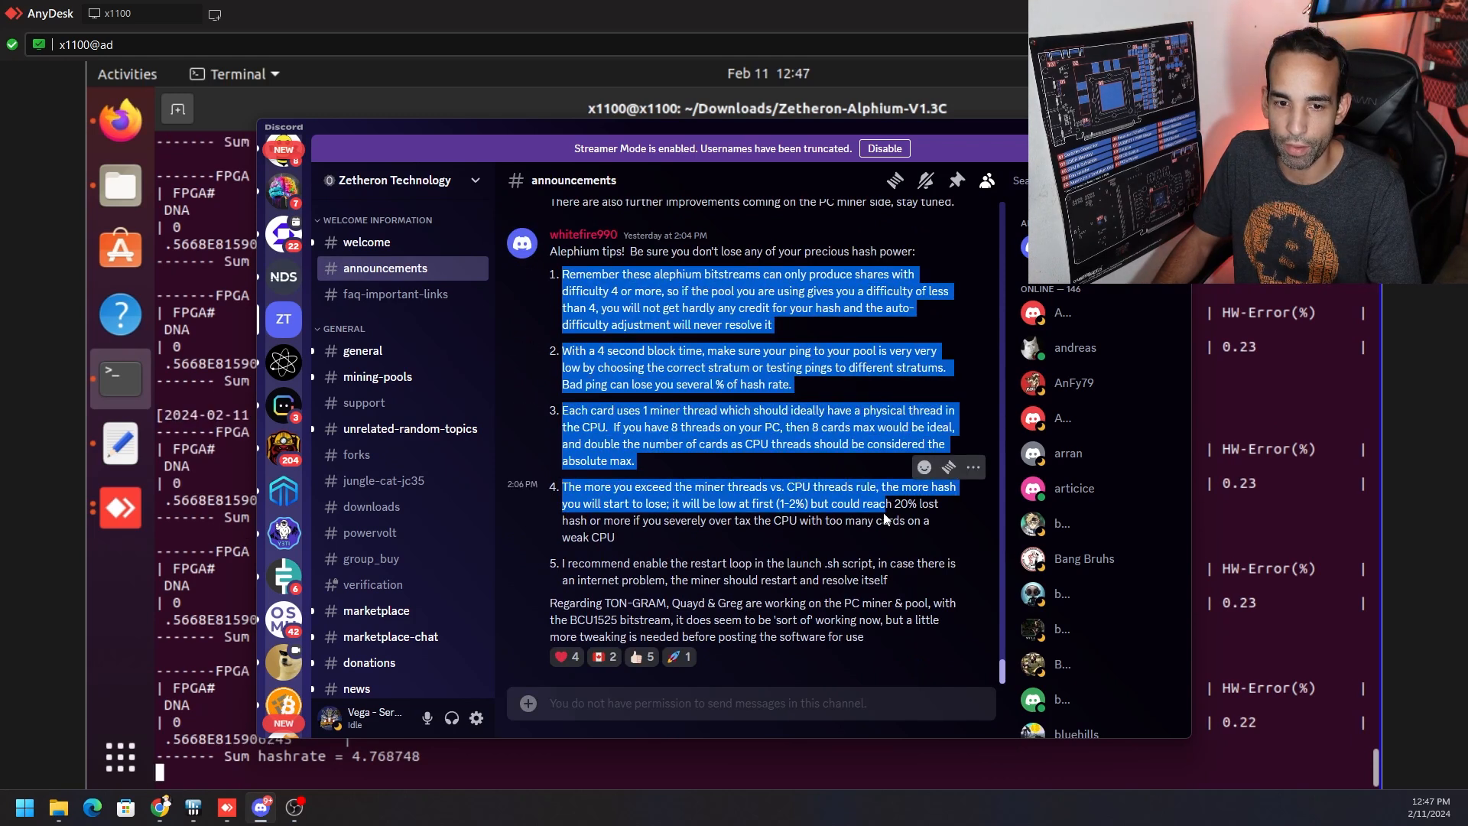
{"action": "scroll", "coordinate": [869, 591], "scroll_direction": "up", "scroll_amount": 5}
{"action": "scroll", "coordinate": [869, 590], "scroll_direction": "up", "scroll_amount": 3}
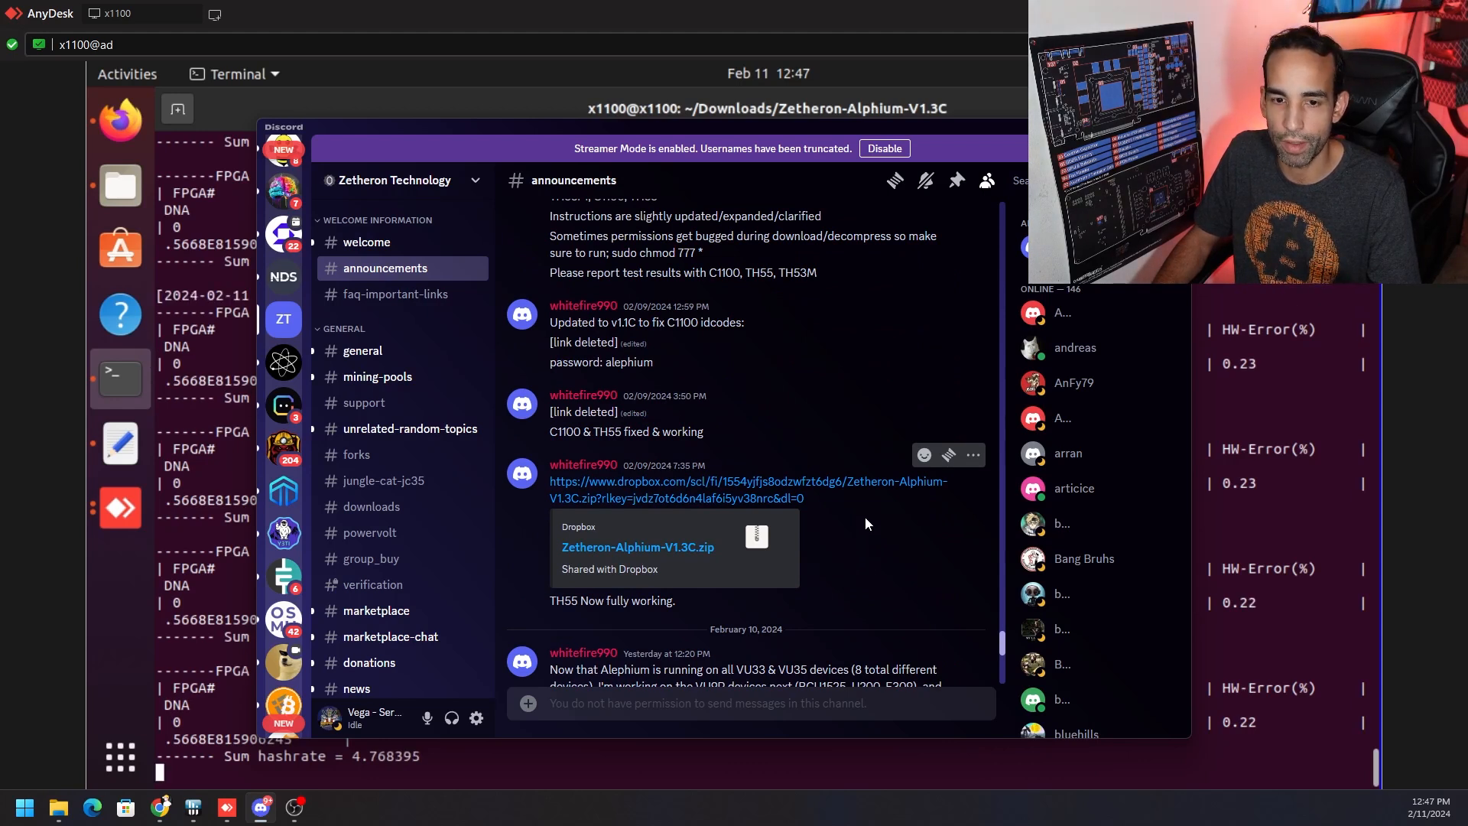
{"action": "left_click_drag", "start_coordinate": [810, 498], "coordinate": [553, 482]}
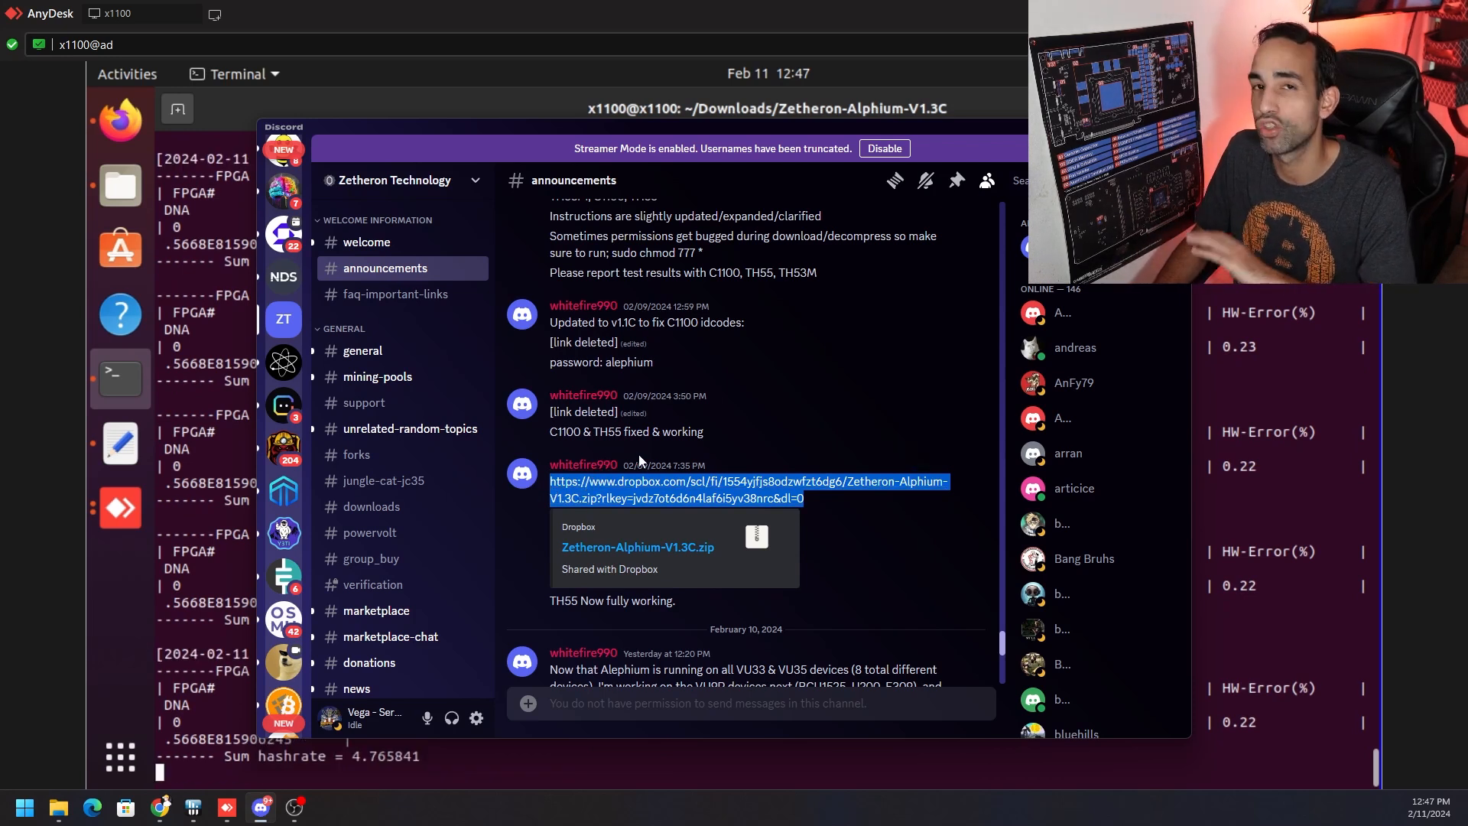
{"action": "mouse_move", "coordinate": [758, 419]}
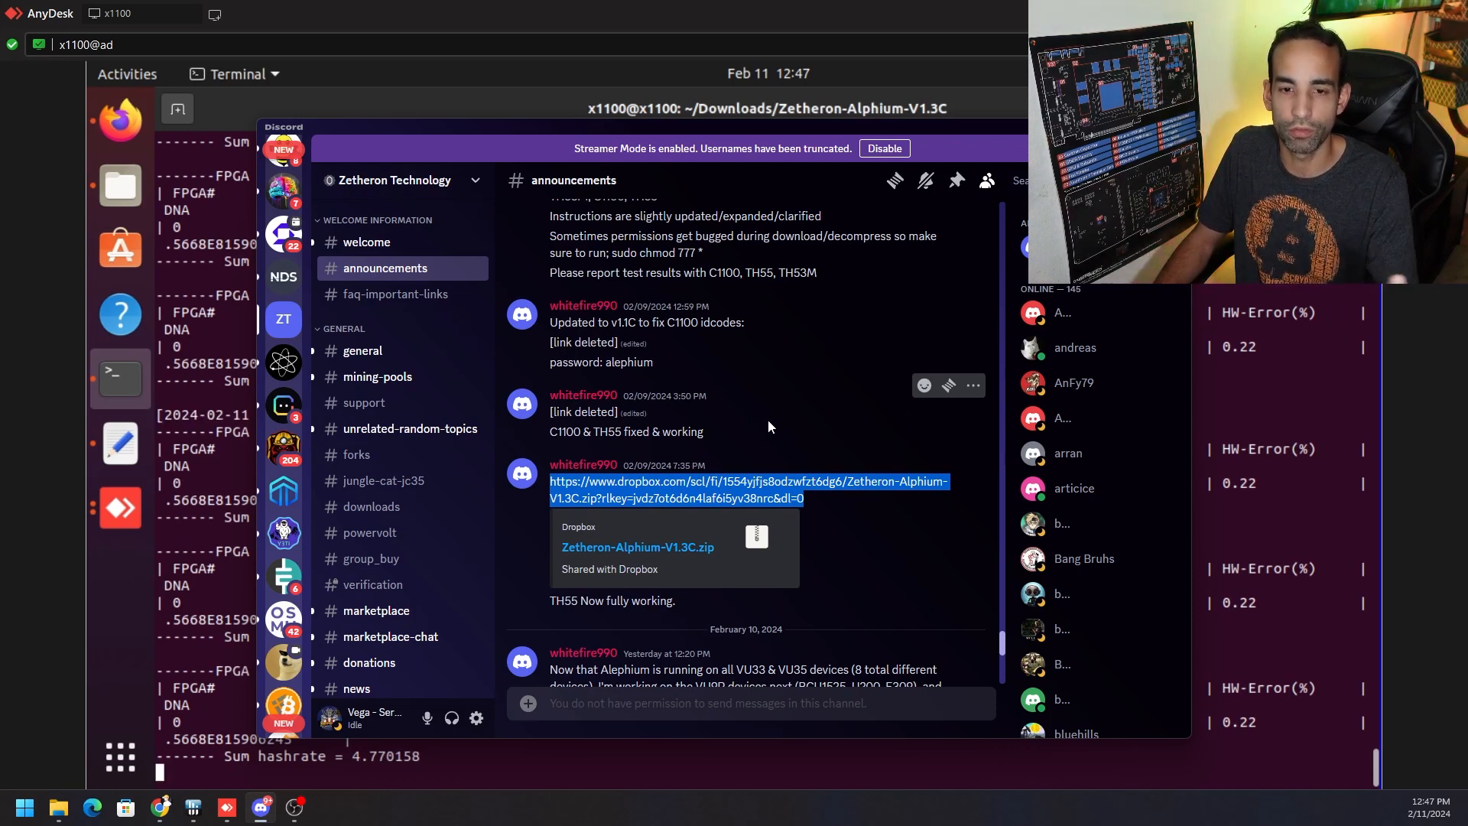
{"action": "scroll", "coordinate": [777, 415], "scroll_direction": "up", "scroll_amount": 1}
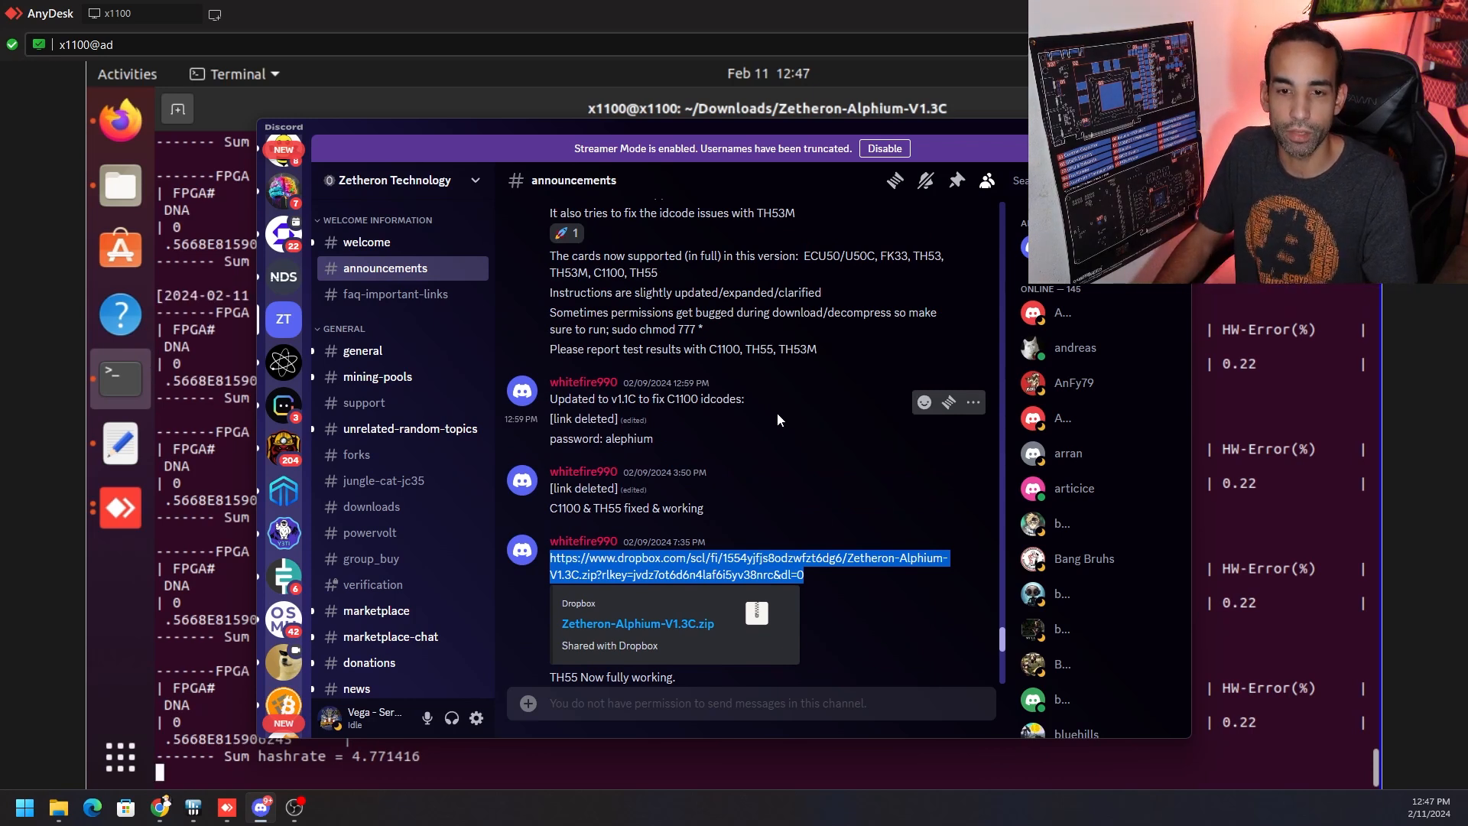
{"action": "scroll", "coordinate": [777, 412], "scroll_direction": "up", "scroll_amount": 2}
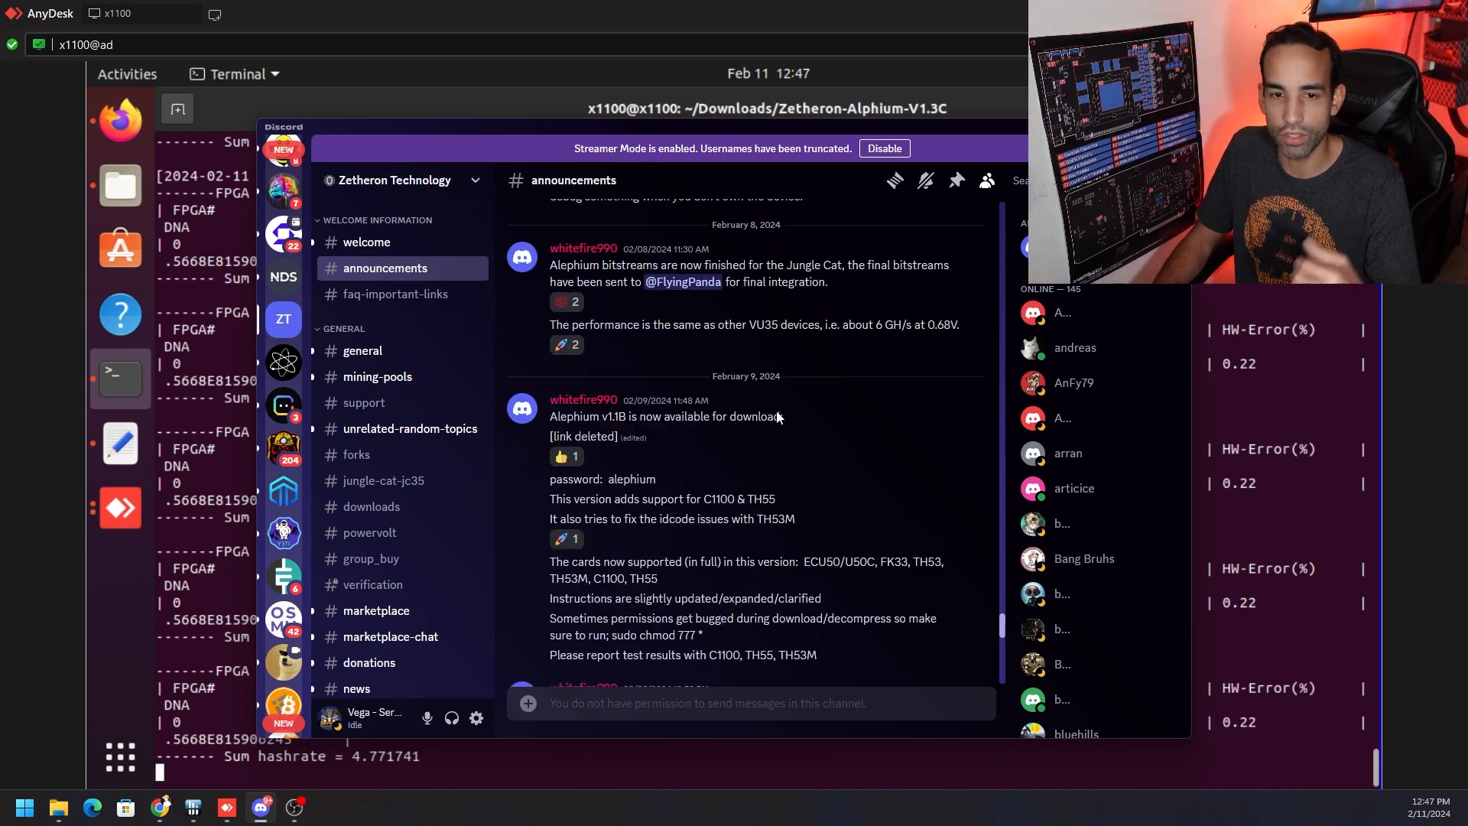
{"action": "scroll", "coordinate": [777, 411], "scroll_direction": "up", "scroll_amount": 2}
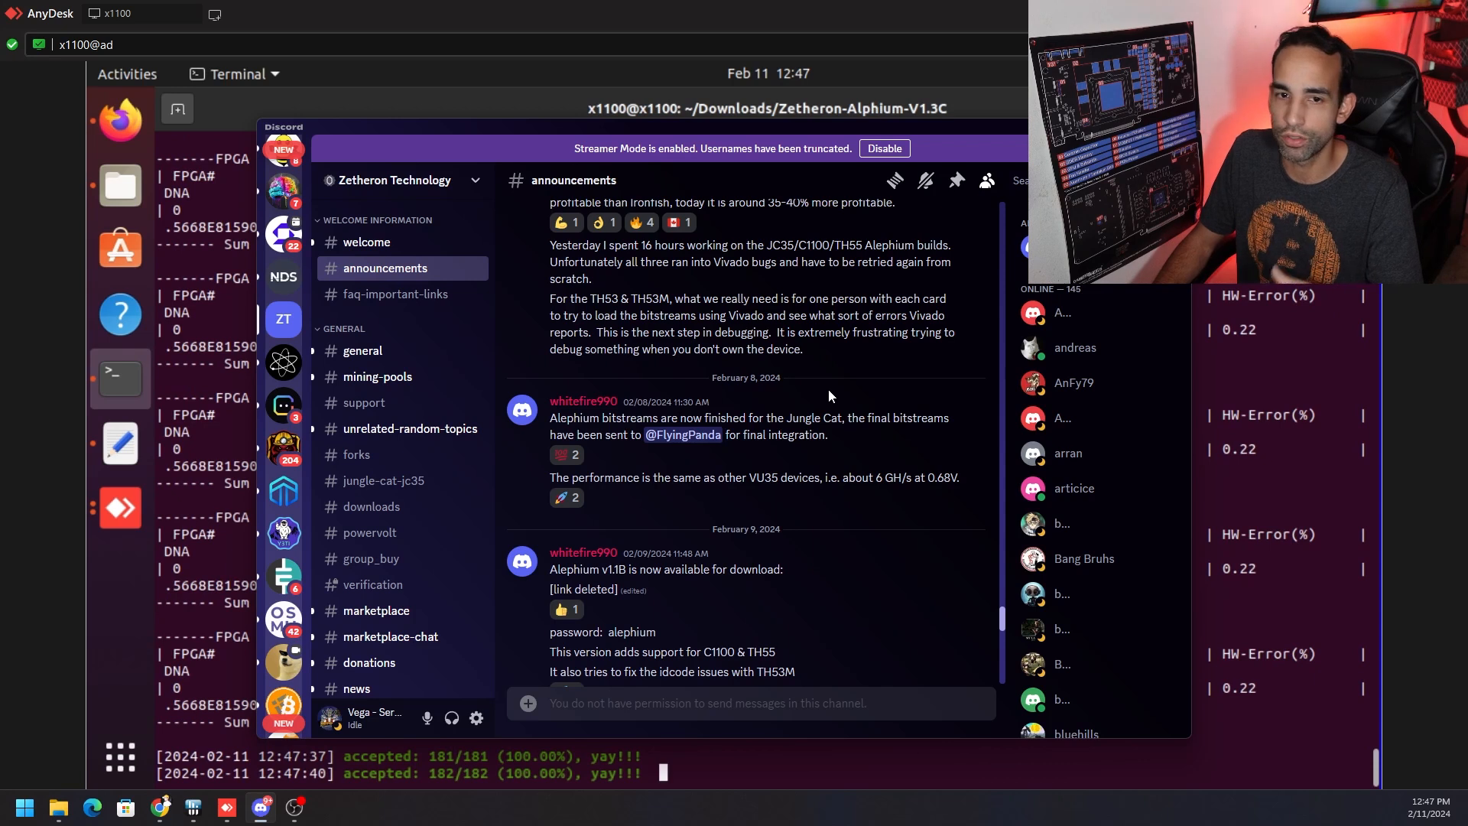
{"action": "scroll", "coordinate": [839, 420], "scroll_direction": "down", "scroll_amount": 2}
{"action": "scroll", "coordinate": [838, 421], "scroll_direction": "down", "scroll_amount": 3}
{"action": "scroll", "coordinate": [839, 420], "scroll_direction": "down", "scroll_amount": 3}
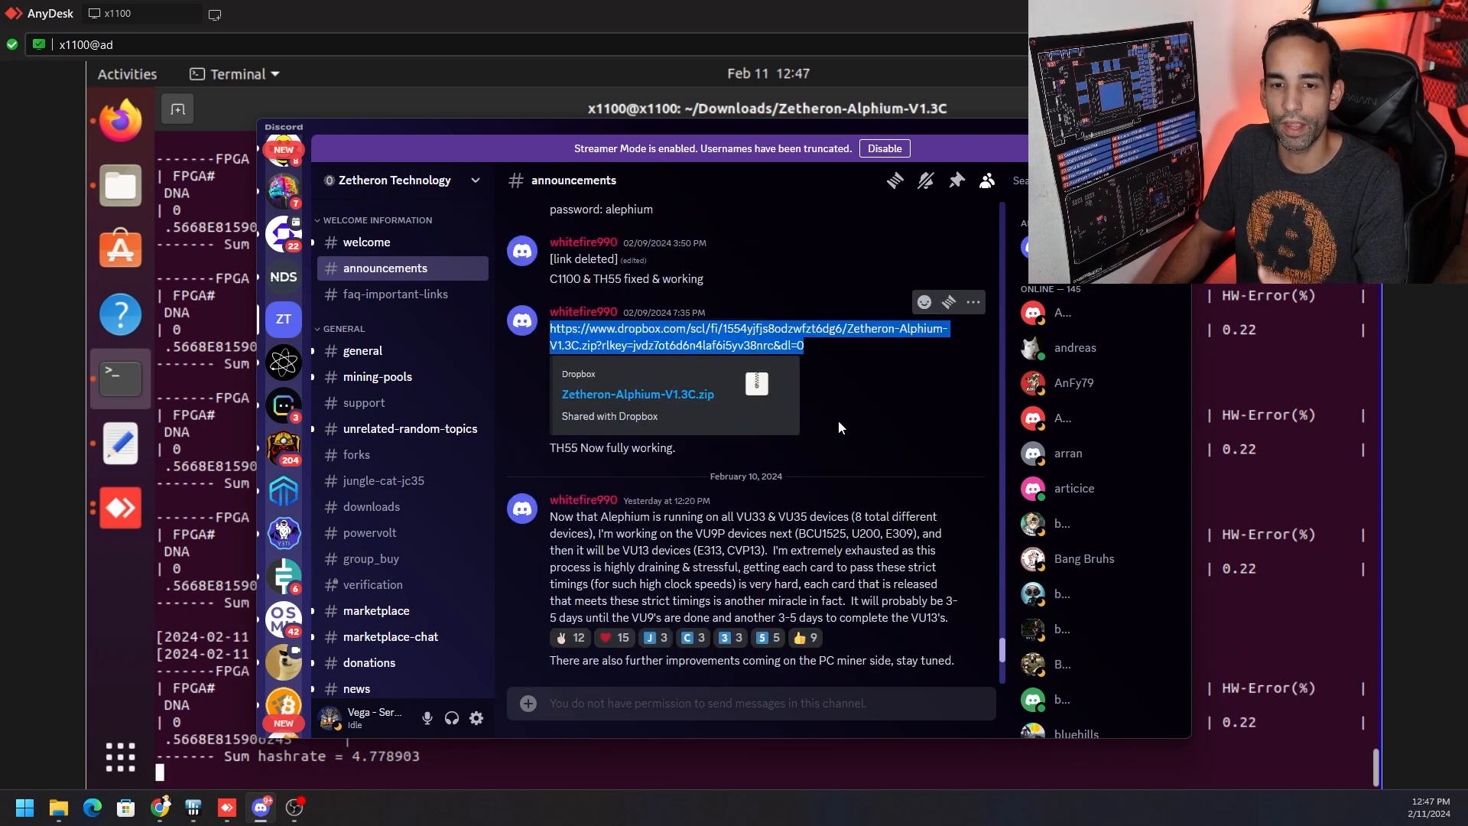
{"action": "scroll", "coordinate": [847, 447], "scroll_direction": "down", "scroll_amount": 3}
{"action": "scroll", "coordinate": [850, 447], "scroll_direction": "down", "scroll_amount": 2}
{"action": "scroll", "coordinate": [853, 452], "scroll_direction": "down", "scroll_amount": 2}
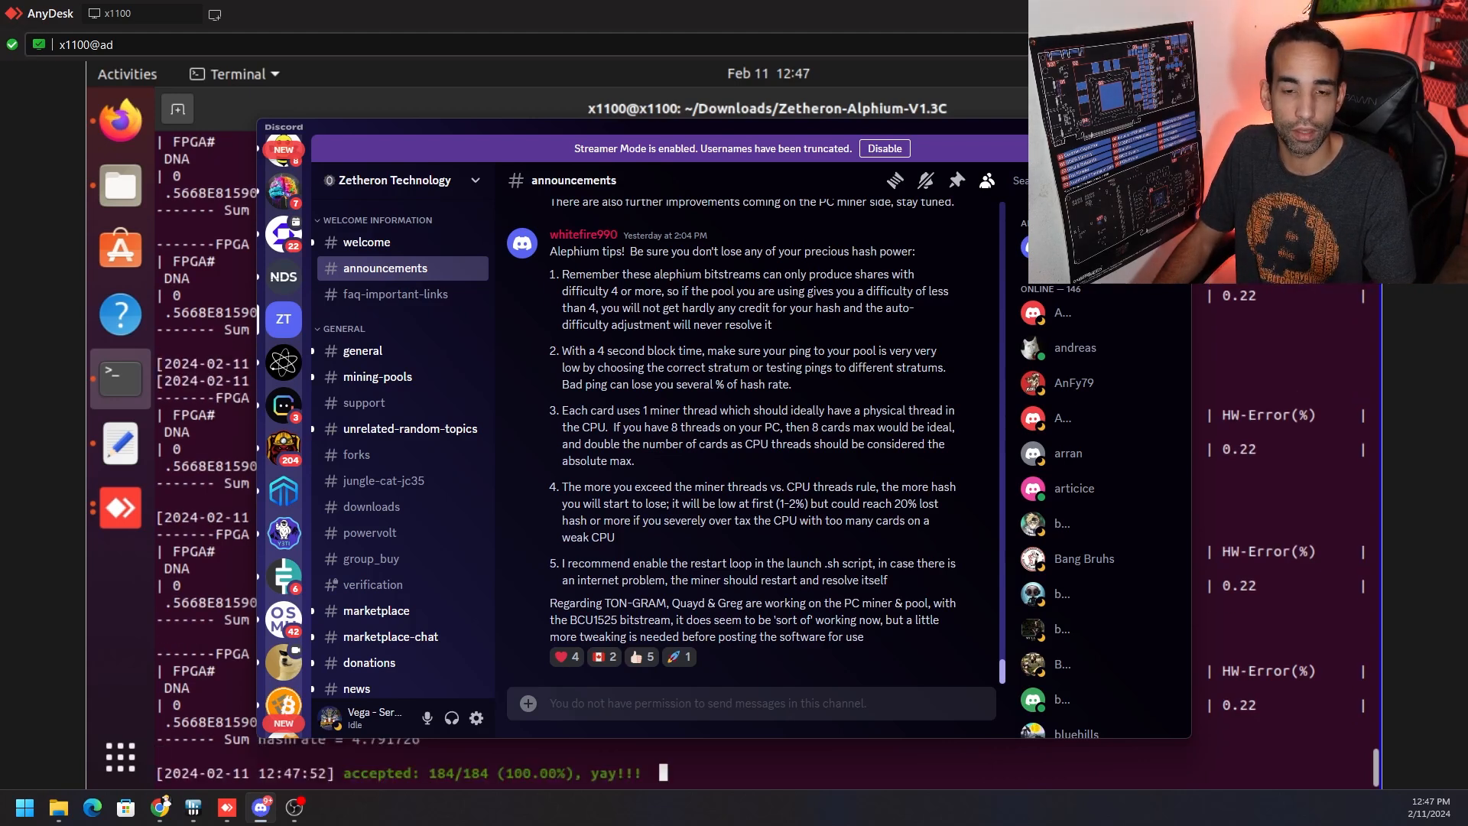
{"action": "key", "text": "alt+Tab"}
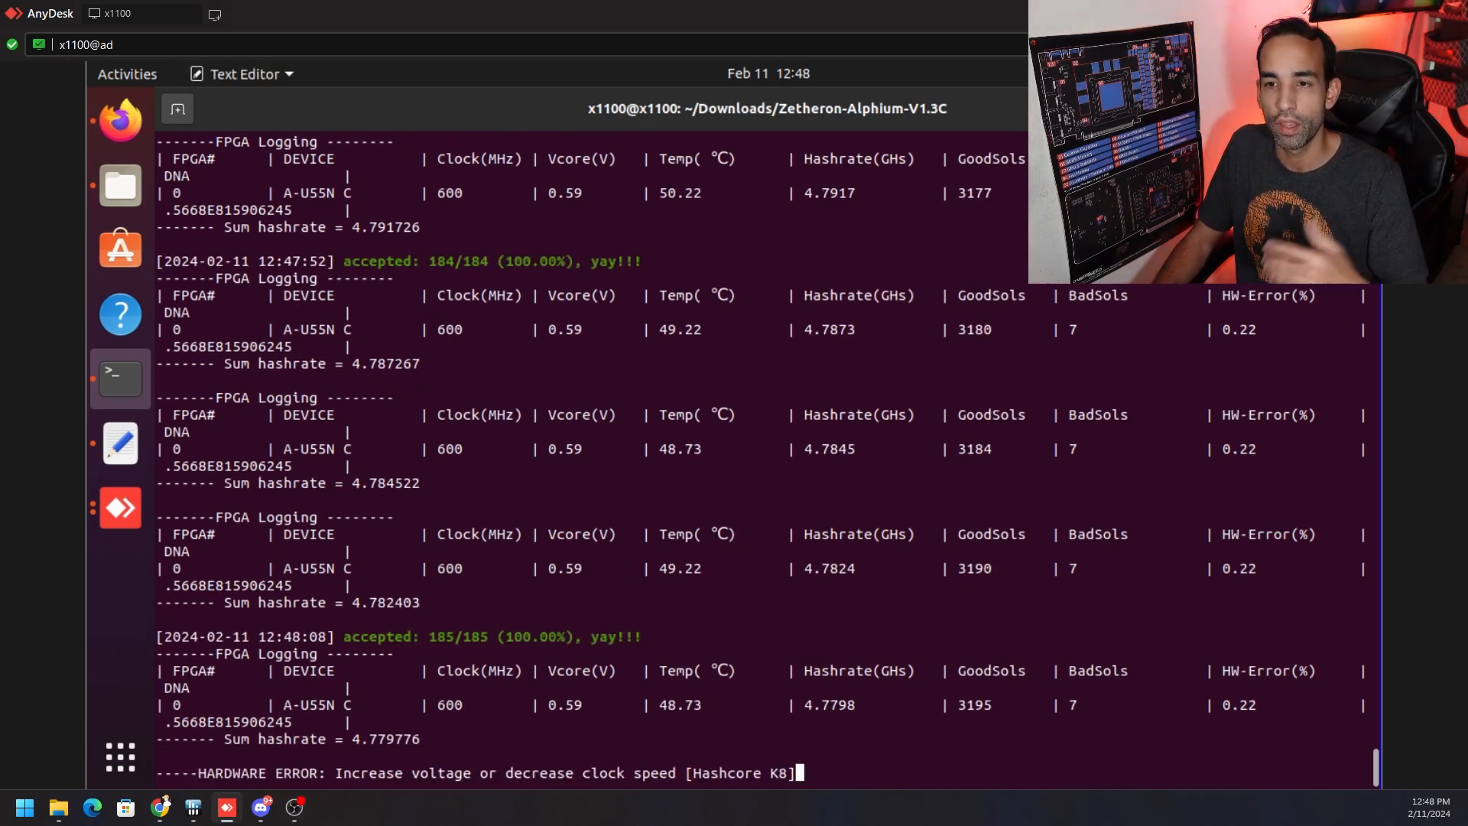
- Show the Zetheron_Alephium_Instructions.txt tuning commands, then bring up the miner folder in Files
{"action": "key", "text": "alt+Tab"}
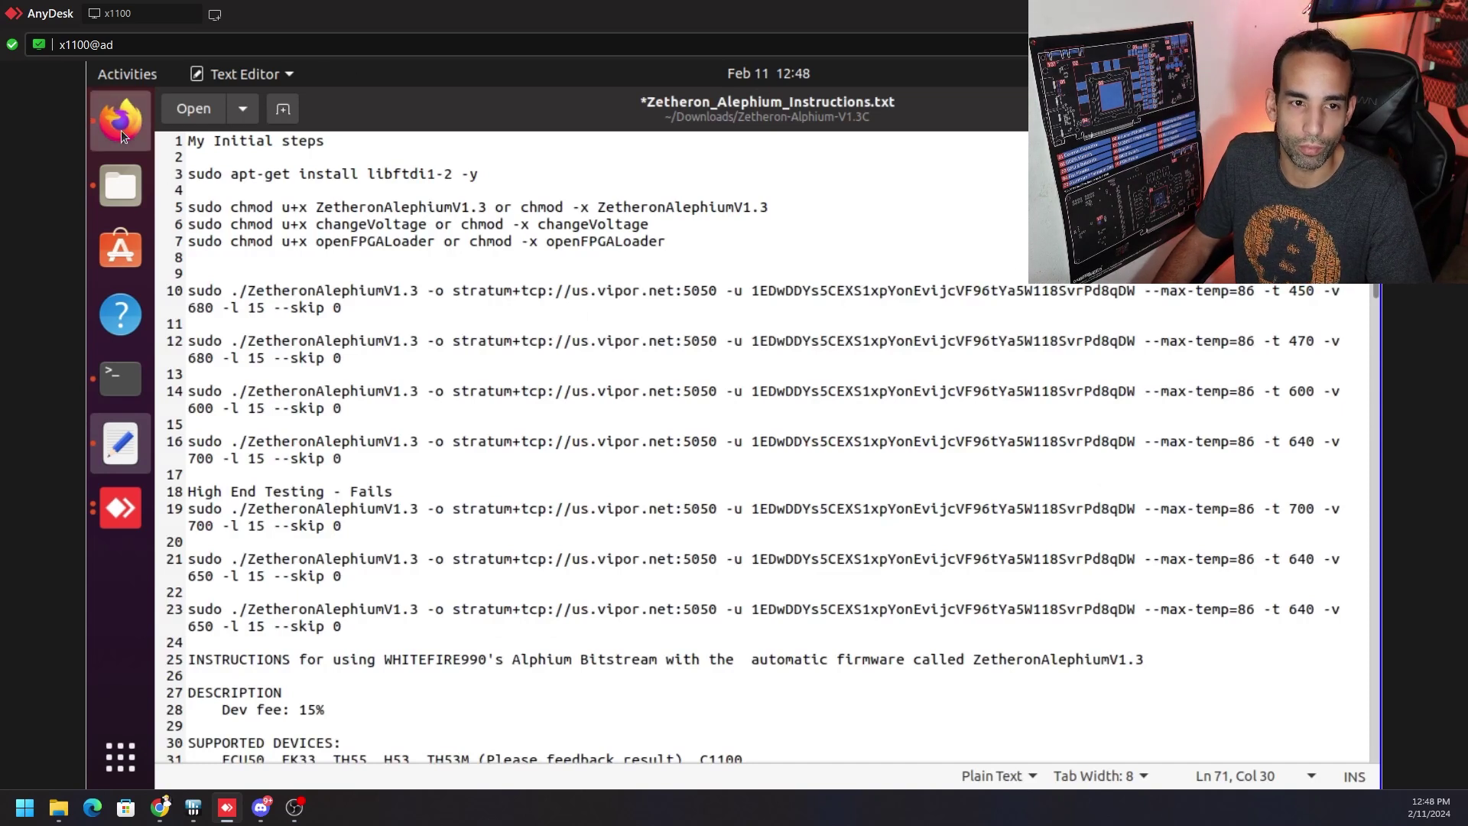
{"action": "left_click", "coordinate": [121, 120]}
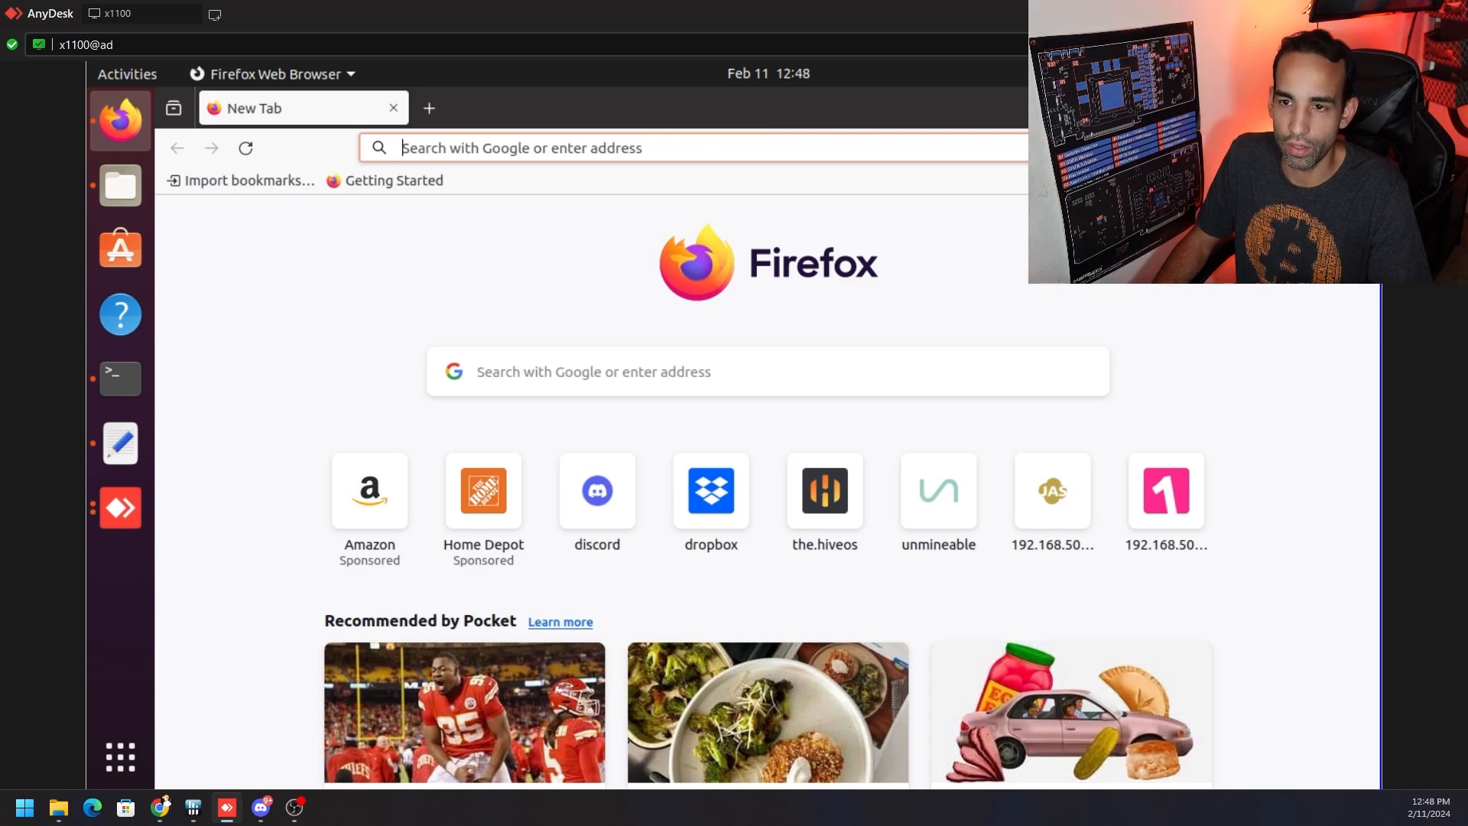
{"action": "key", "text": "alt+Tab"}
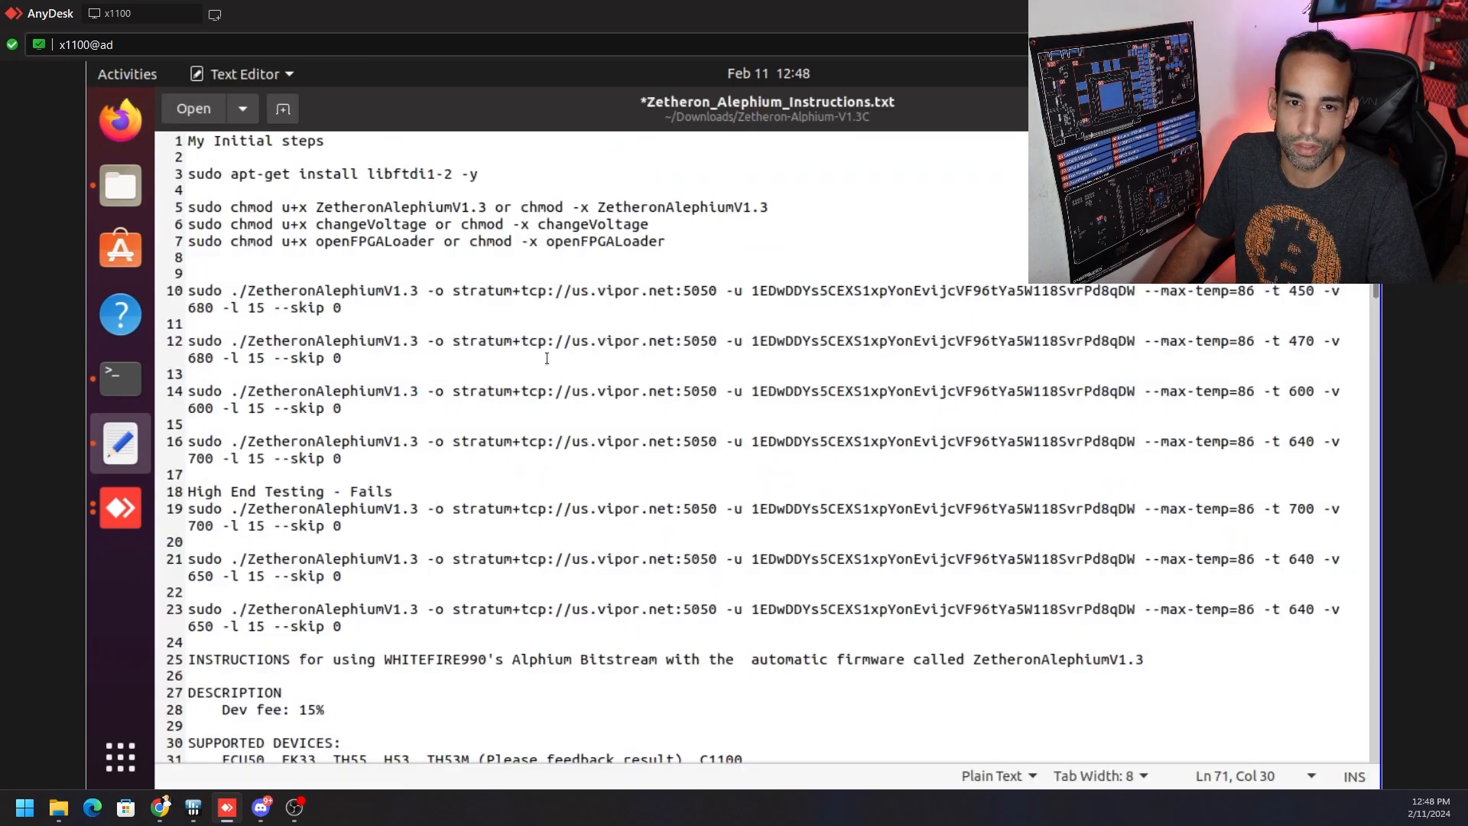
{"action": "left_click", "coordinate": [146, 189]}
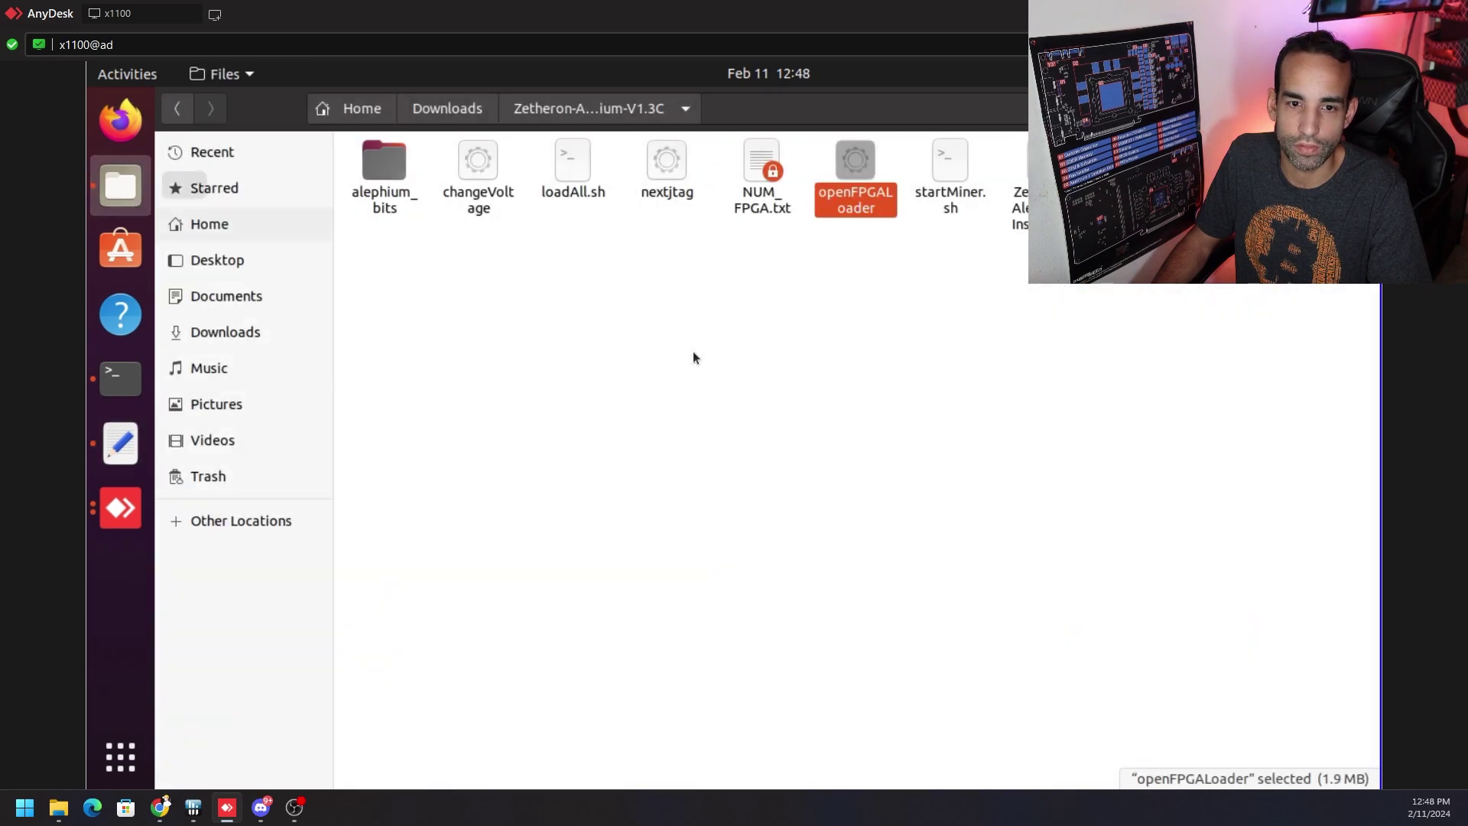
- Browse Downloads, selecting the nextjtag license file and the NextJtag-2.8.0-beta3 folder
{"action": "left_click", "coordinate": [462, 113]}
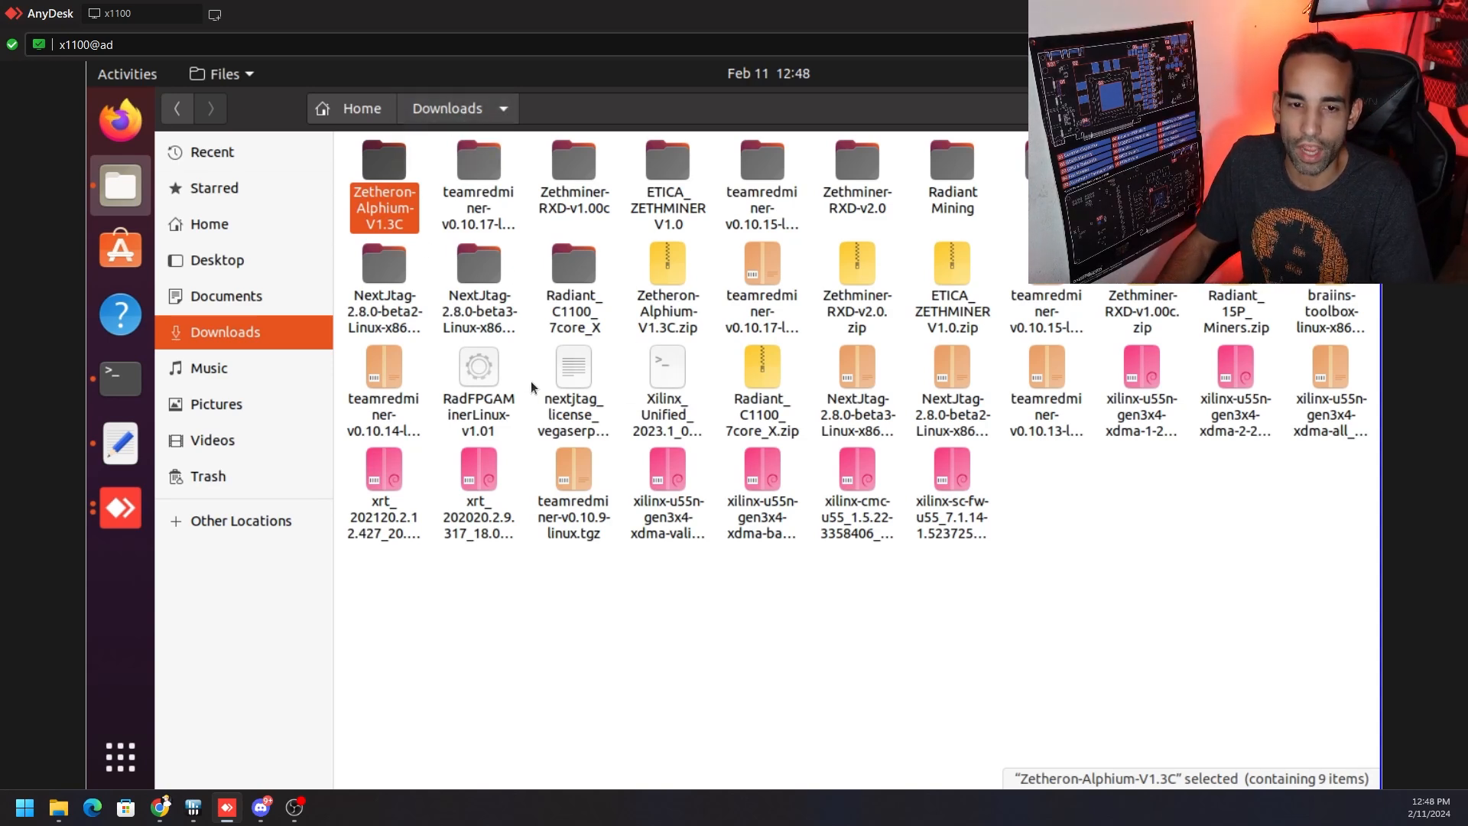
{"action": "left_click", "coordinate": [574, 390]}
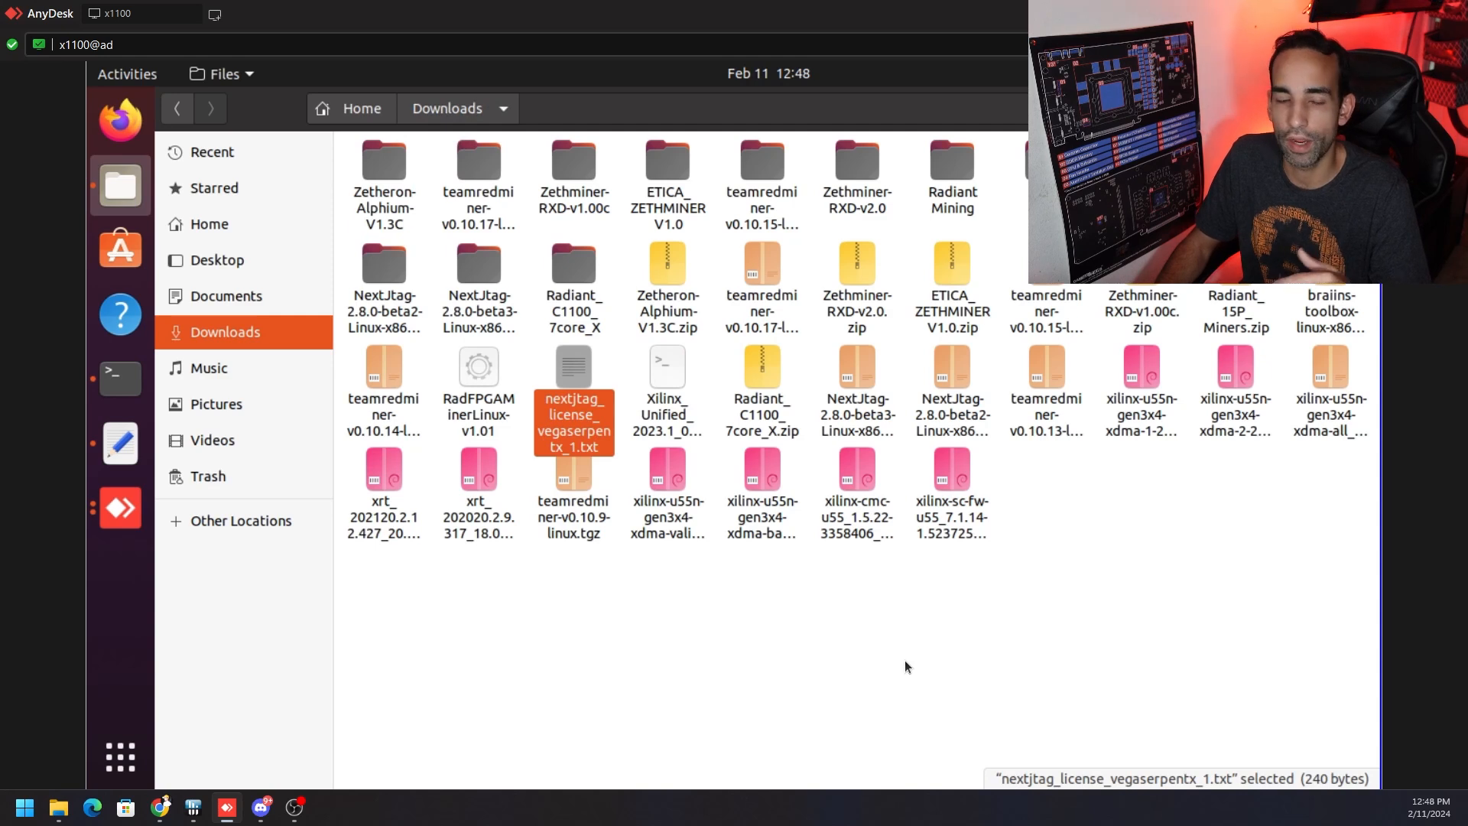
{"action": "left_click", "coordinate": [470, 264]}
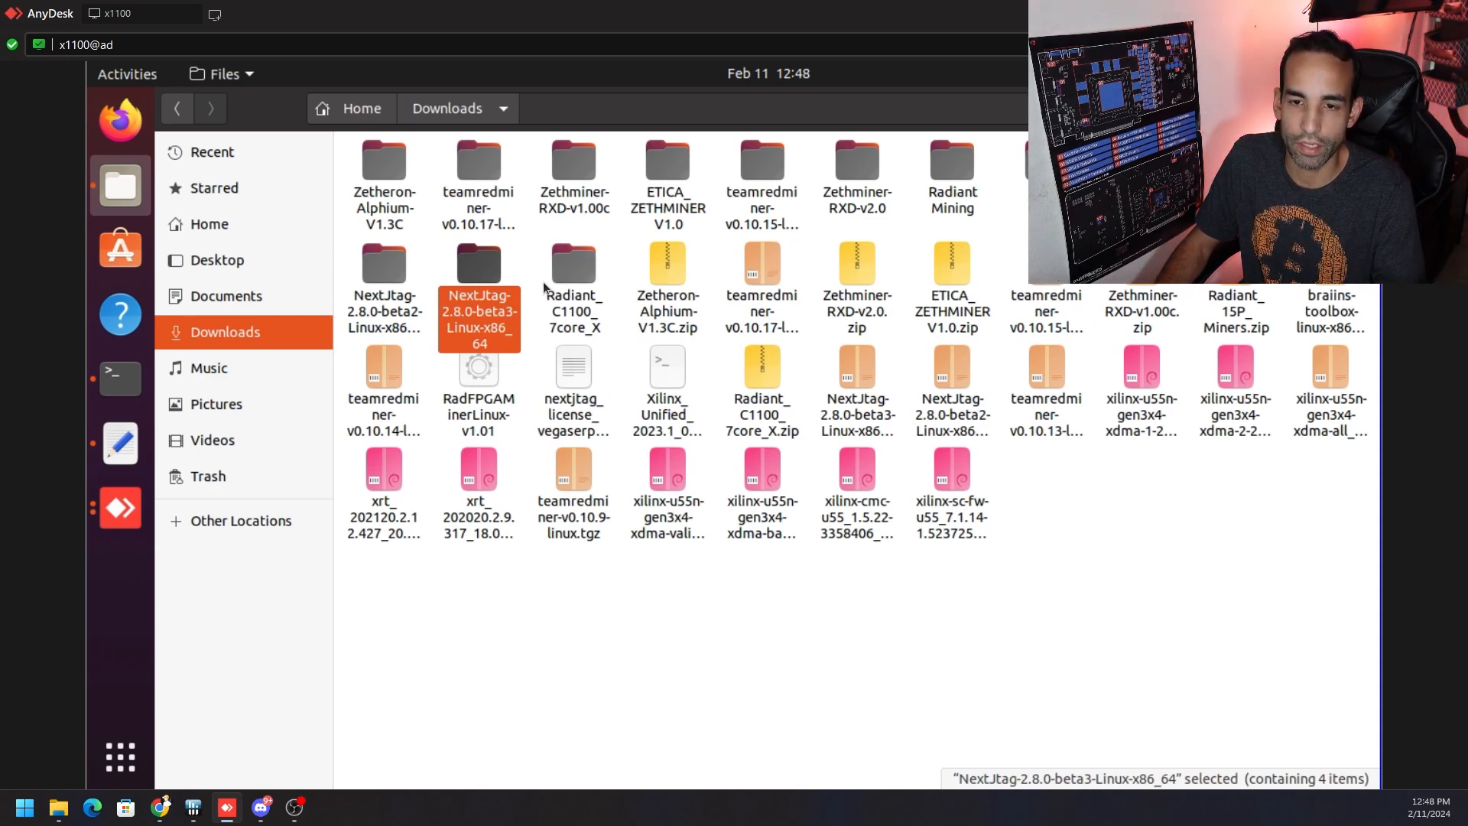
{"action": "left_click", "coordinate": [1148, 498]}
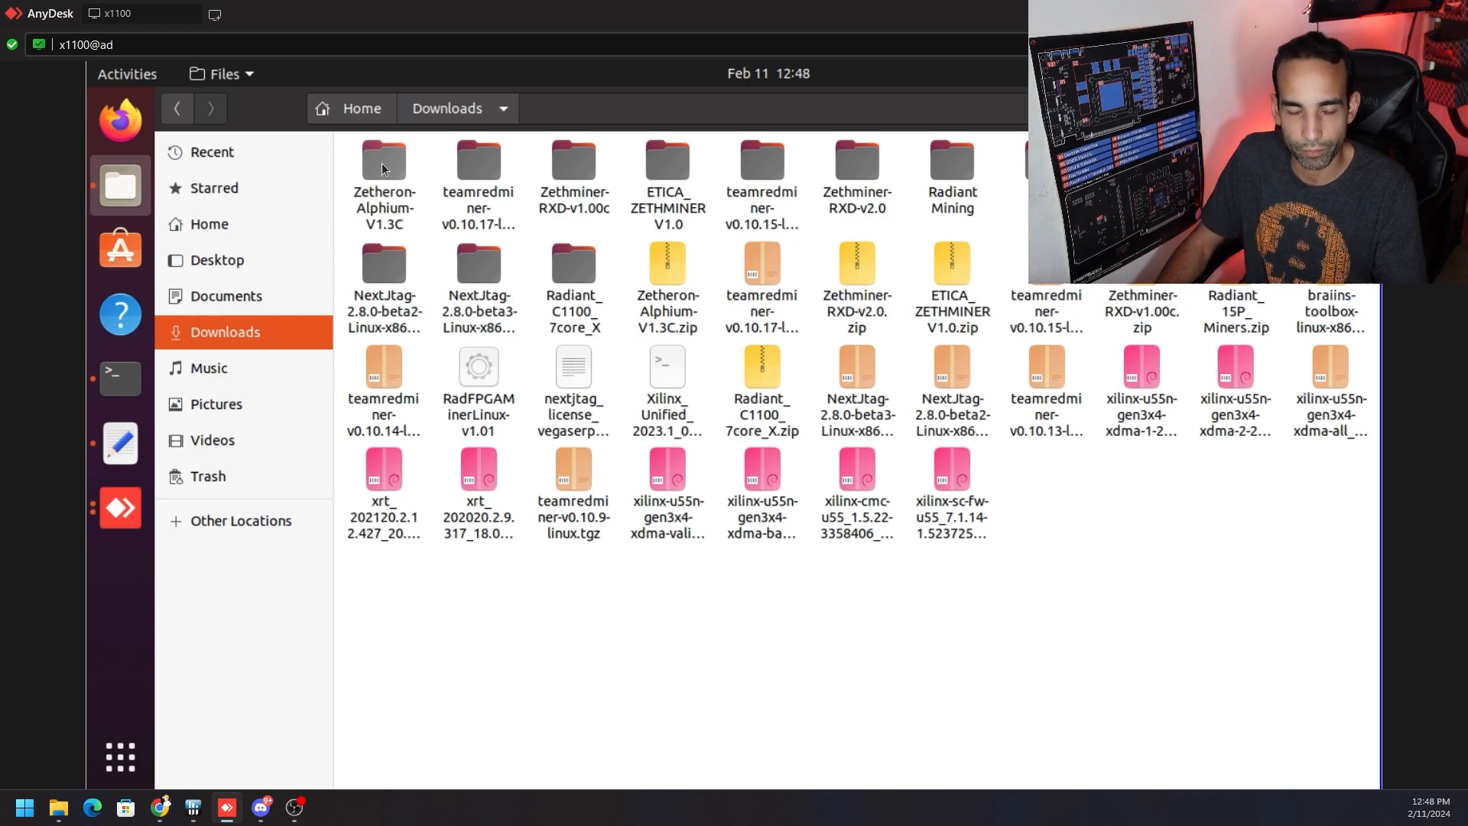
- Look through the alephium_bits board folders inside Zetheron-Alphium-V1.3C and return to Downloads
{"action": "double_click", "coordinate": [382, 163]}
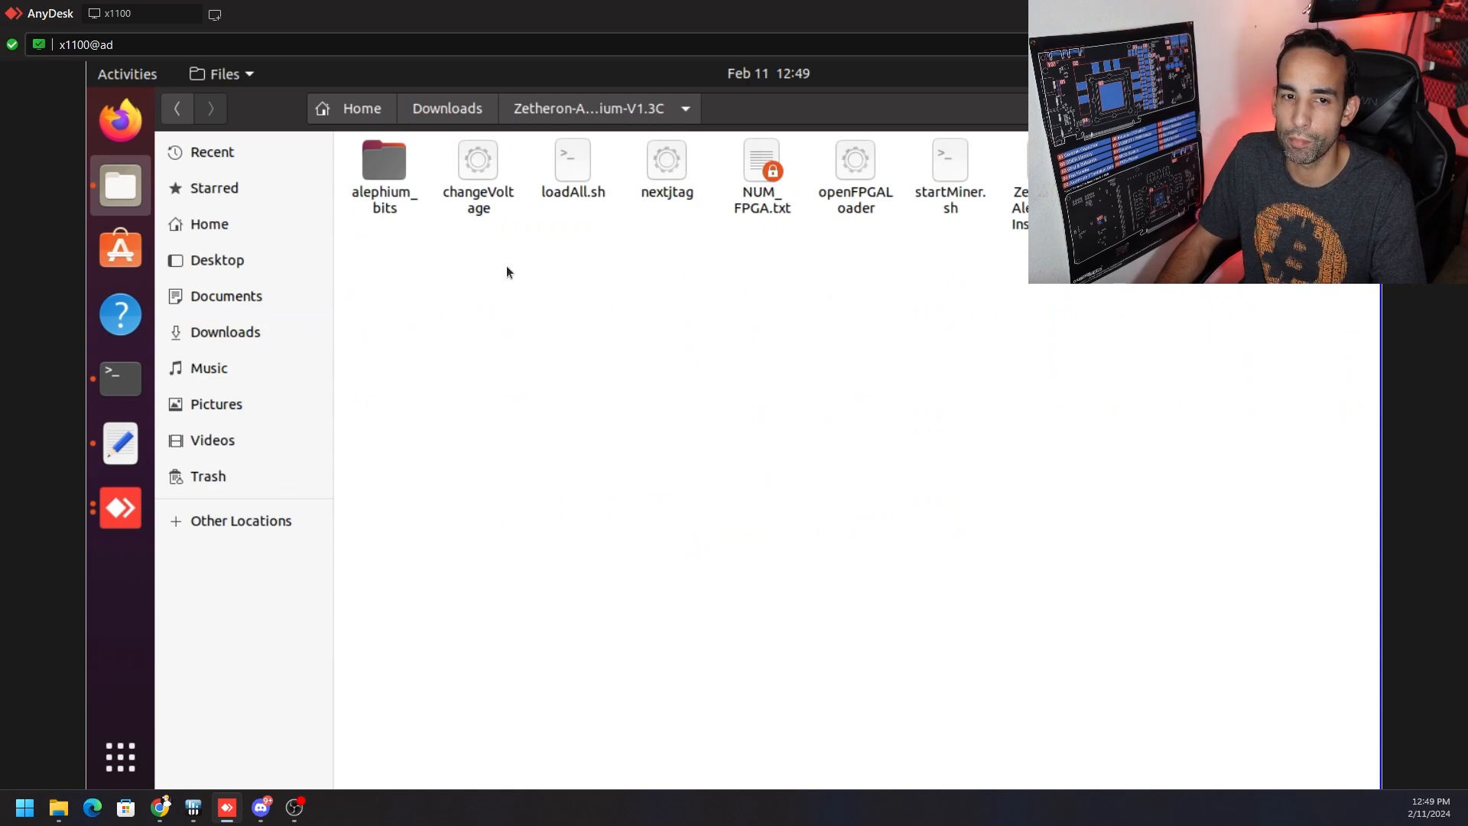
{"action": "double_click", "coordinate": [391, 150]}
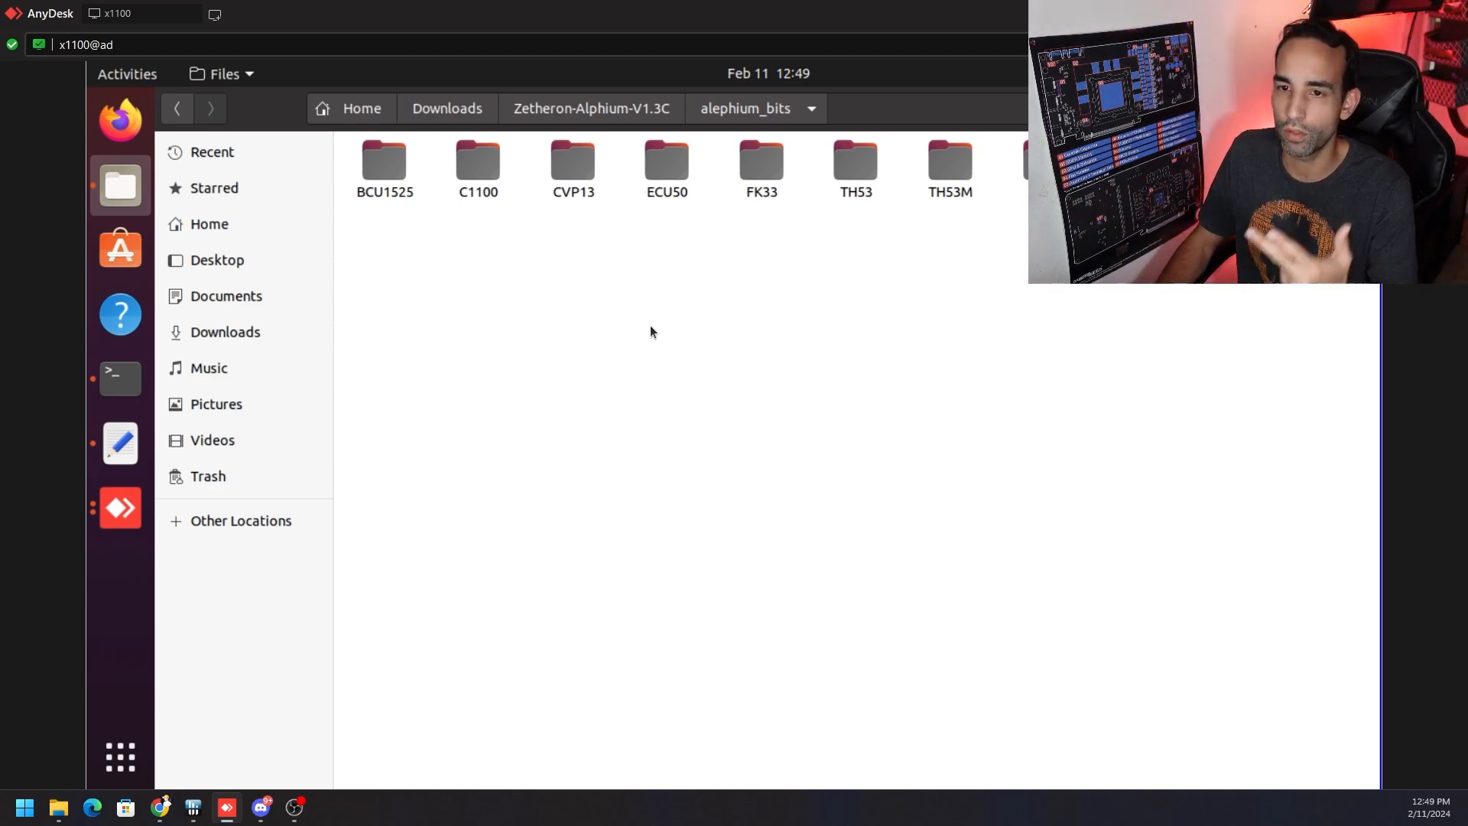
{"action": "left_click", "coordinate": [448, 108]}
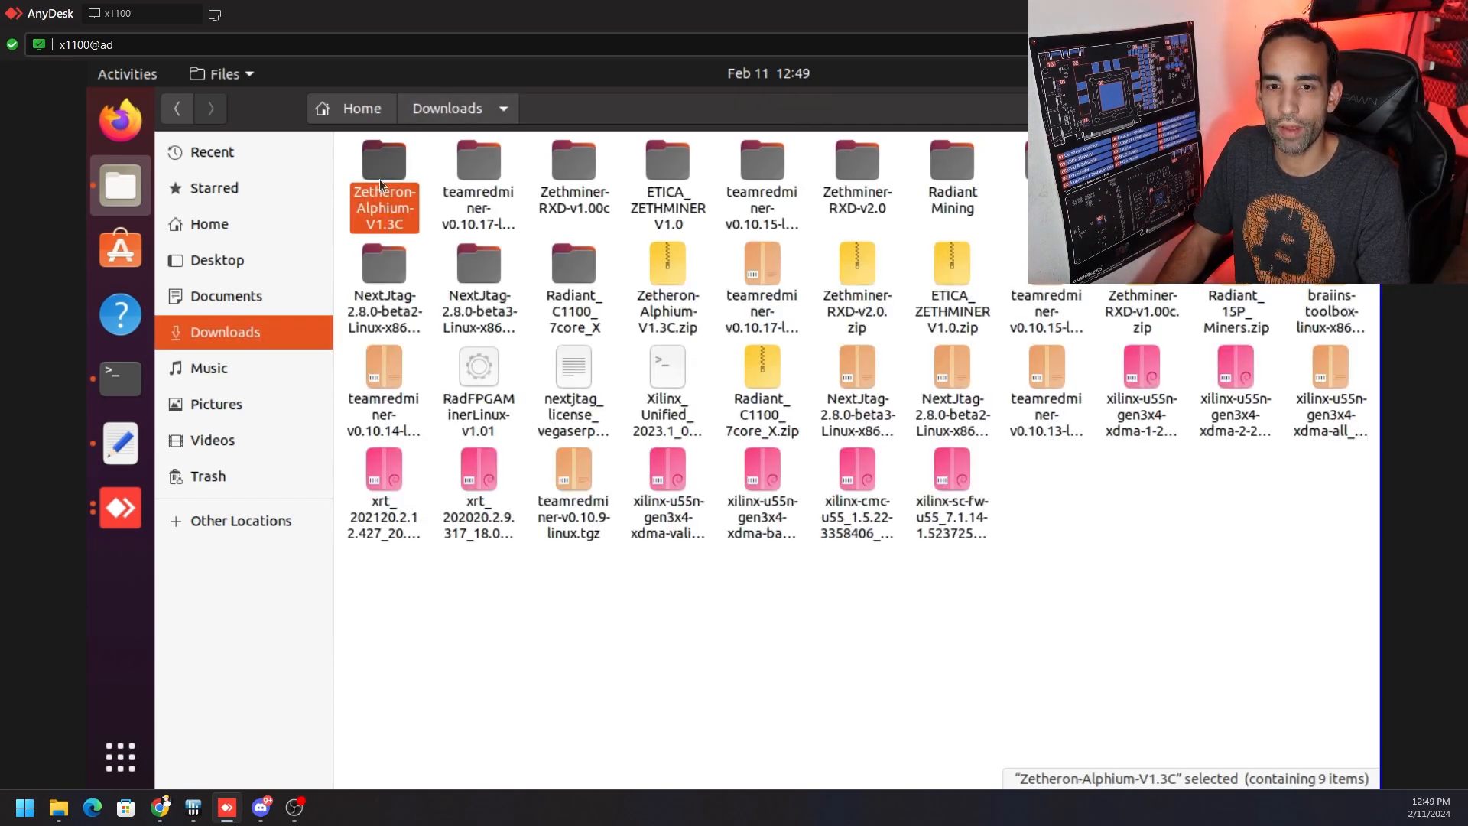
- Peek inside Zetheron-Alphium-V1.3C.zip, then open the extracted folder and select changeVoltage and openFPGALoader
{"action": "right_click", "coordinate": [668, 287]}
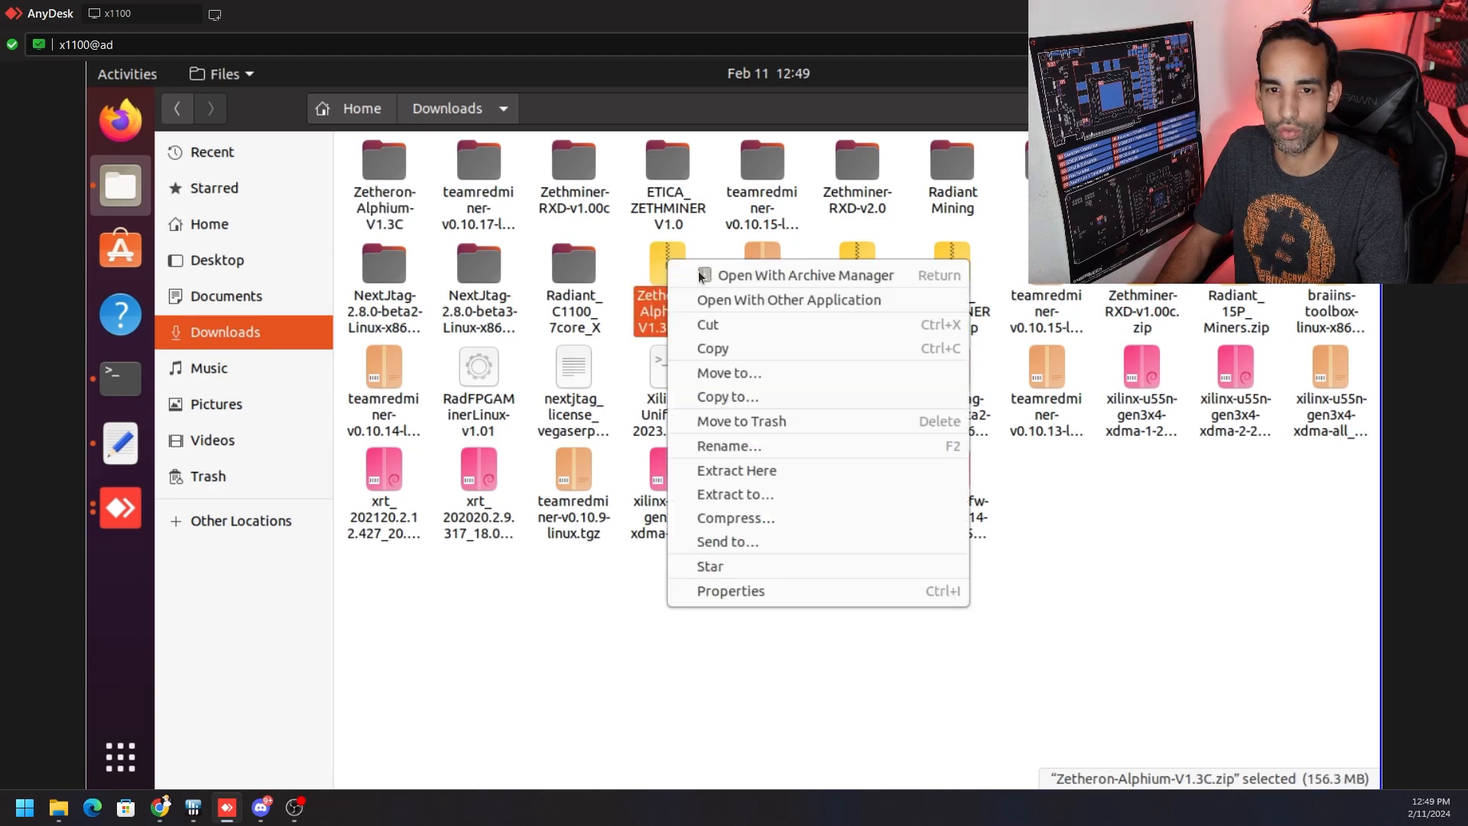
{"action": "left_click", "coordinate": [756, 279]}
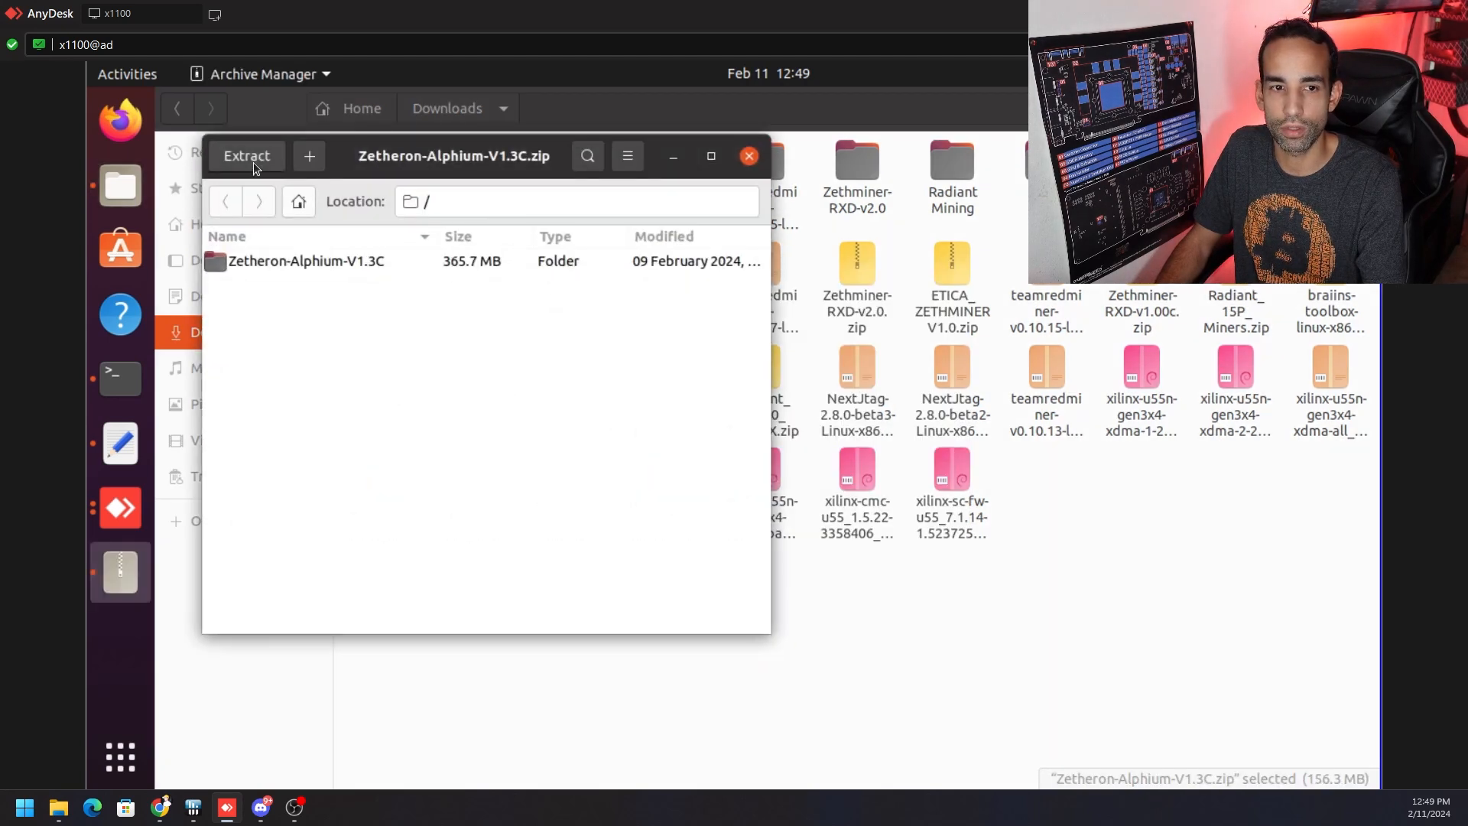
{"action": "left_click", "coordinate": [749, 156]}
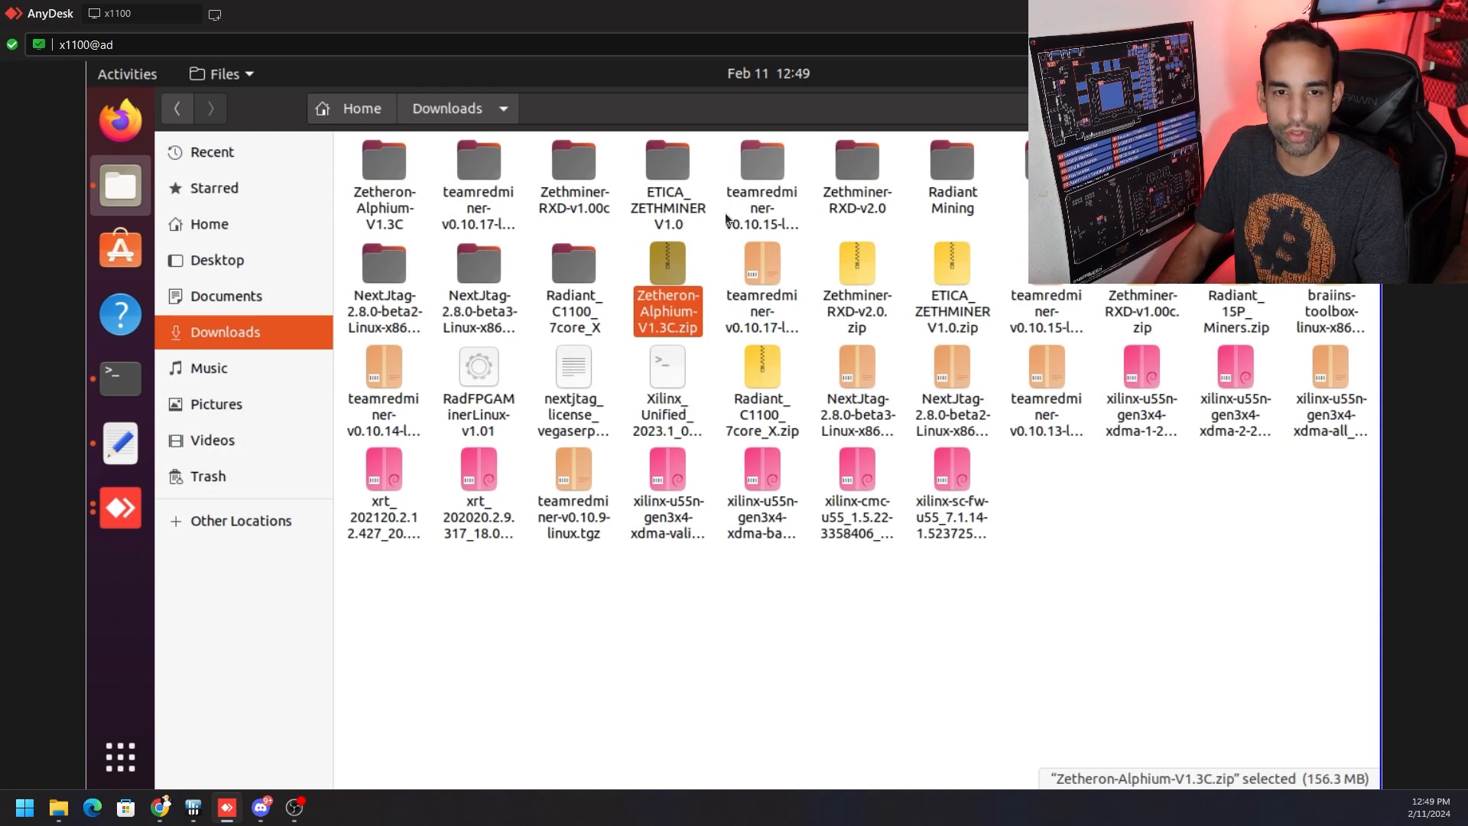
{"action": "double_click", "coordinate": [385, 172]}
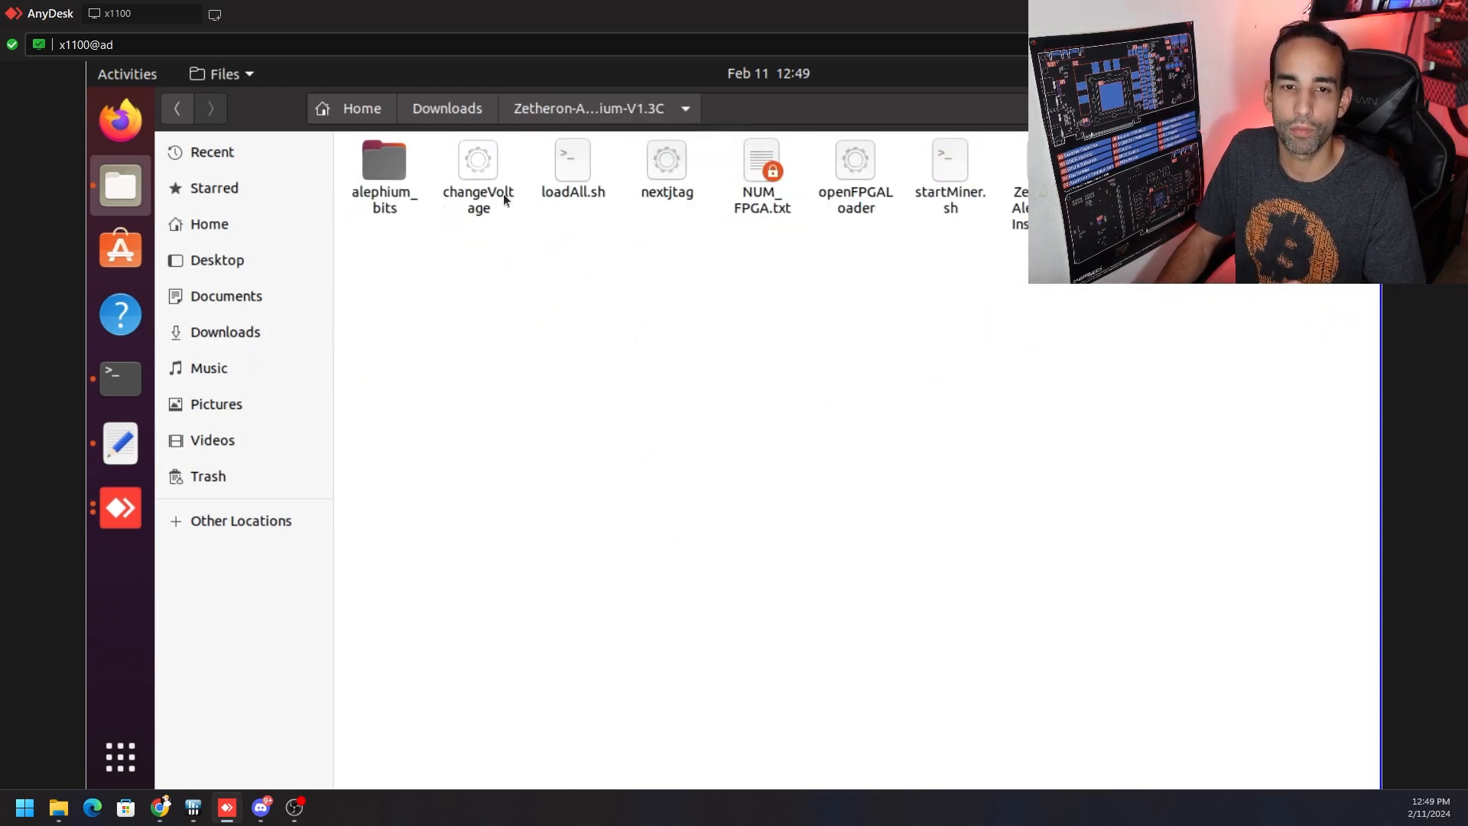
{"action": "left_click", "coordinate": [489, 173]}
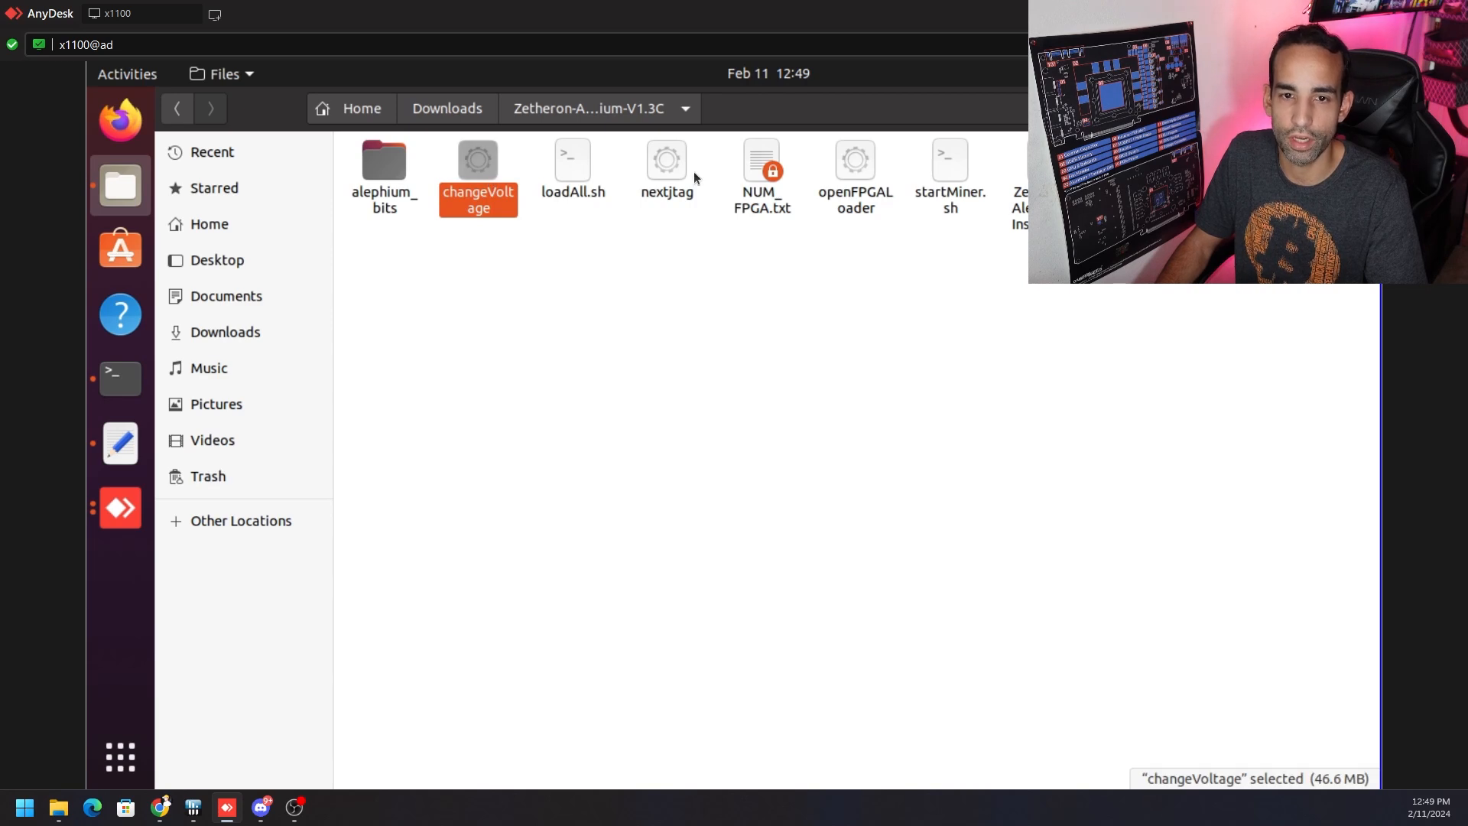
{"action": "left_click", "coordinate": [875, 176]}
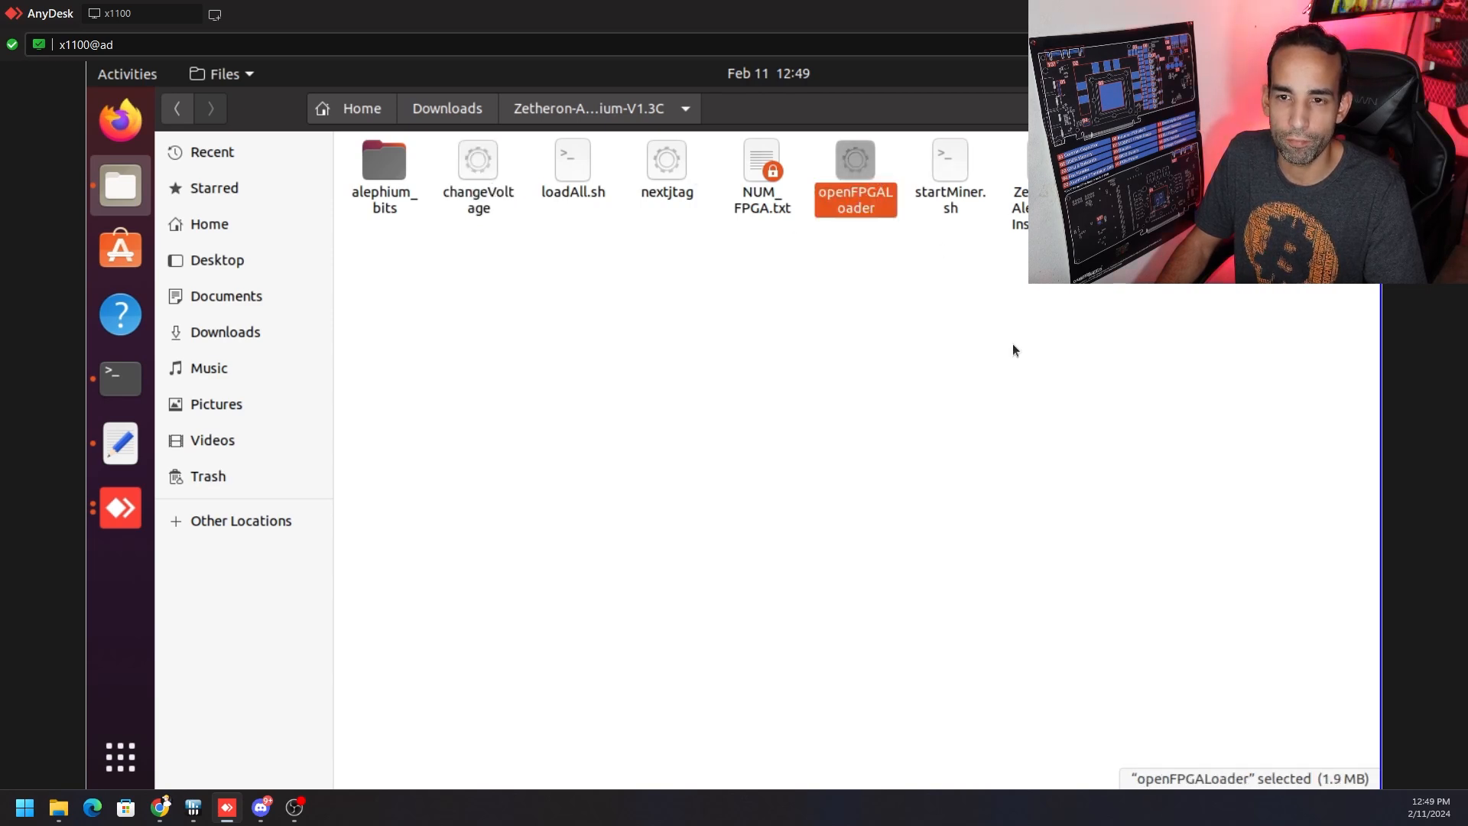
- Bring the instructions notes to the front, then bring up the Zetheron Discord announcements
{"action": "left_click", "coordinate": [1013, 345]}
{"action": "left_click", "coordinate": [121, 444]}
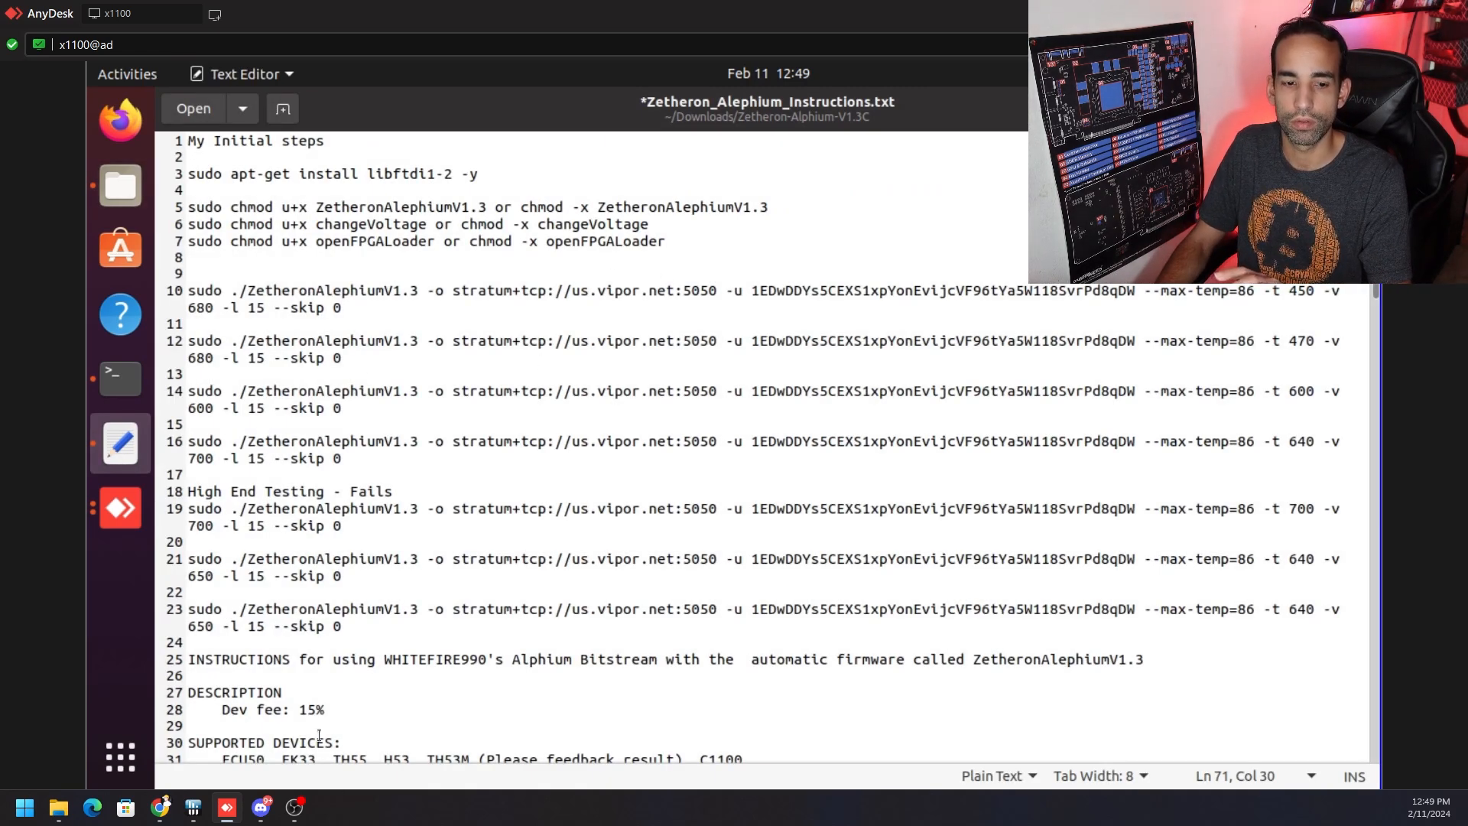
{"action": "left_click", "coordinate": [261, 809]}
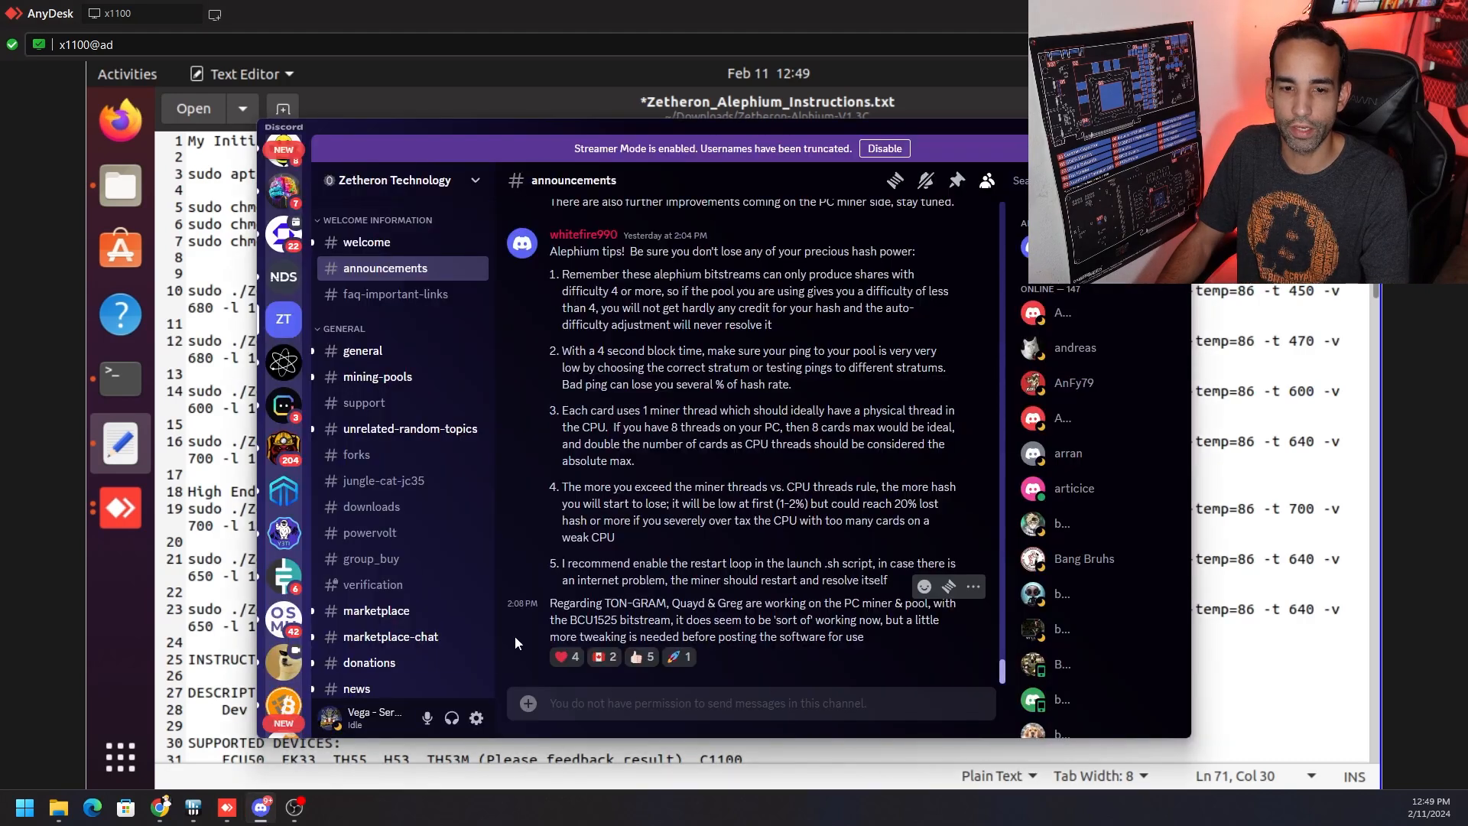
{"action": "scroll", "coordinate": [734, 506], "scroll_direction": "up", "scroll_amount": 5}
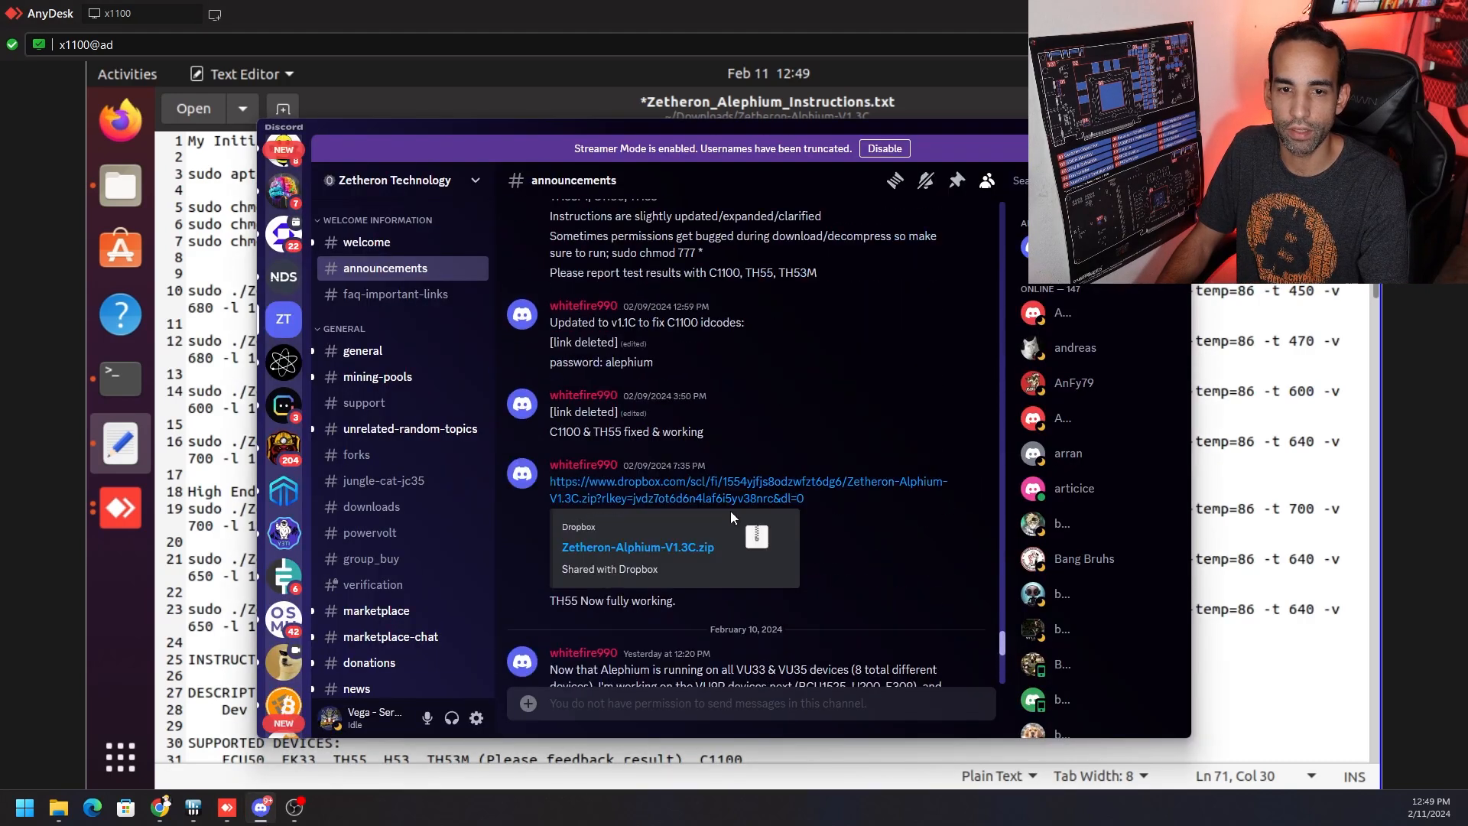
{"action": "left_click_drag", "start_coordinate": [827, 498], "coordinate": [543, 487]}
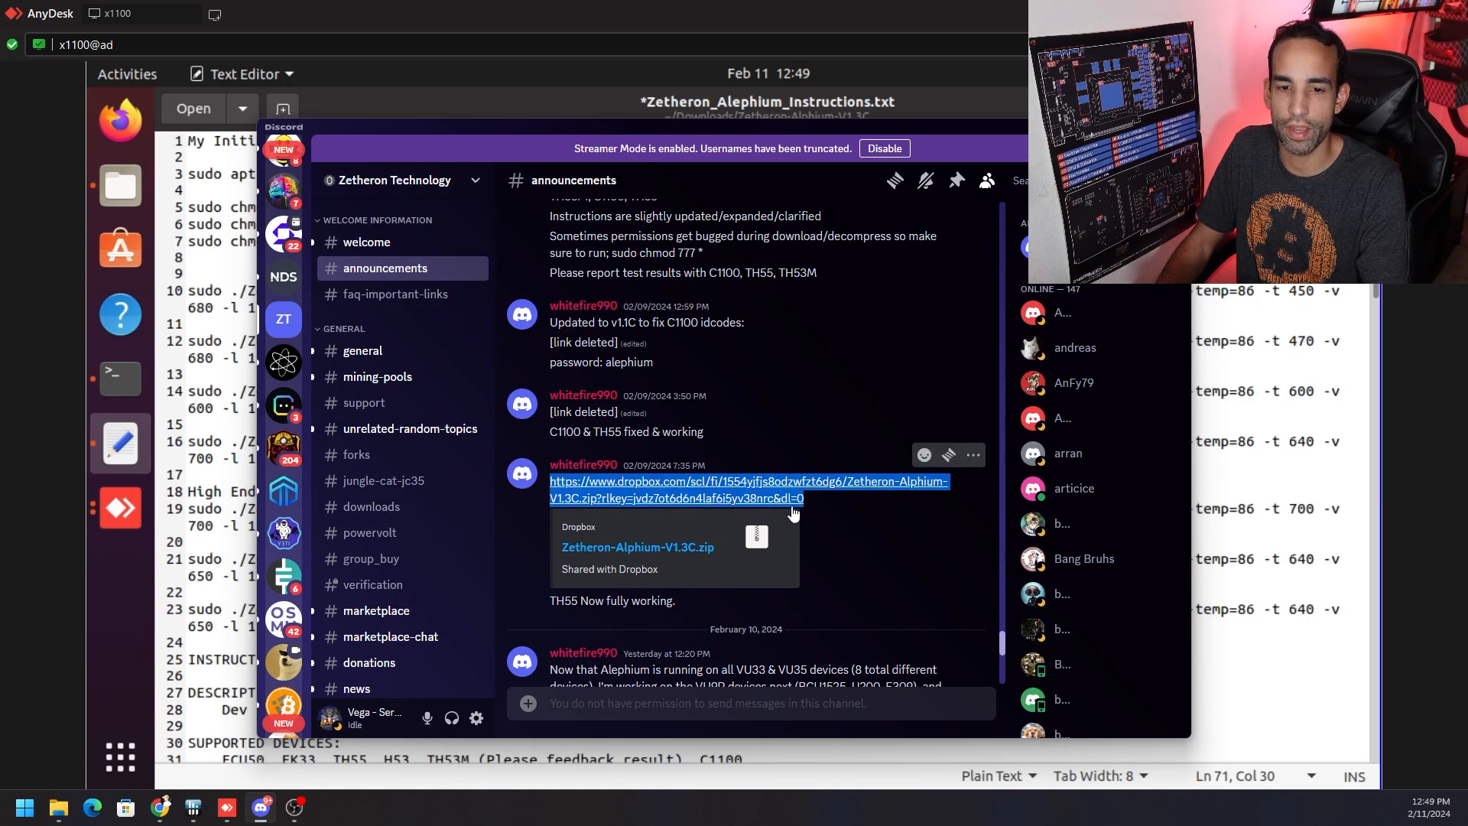
- Dismiss Discord to return to the Zetheron Alphium instructions notes
{"action": "key", "text": "alt+Tab"}
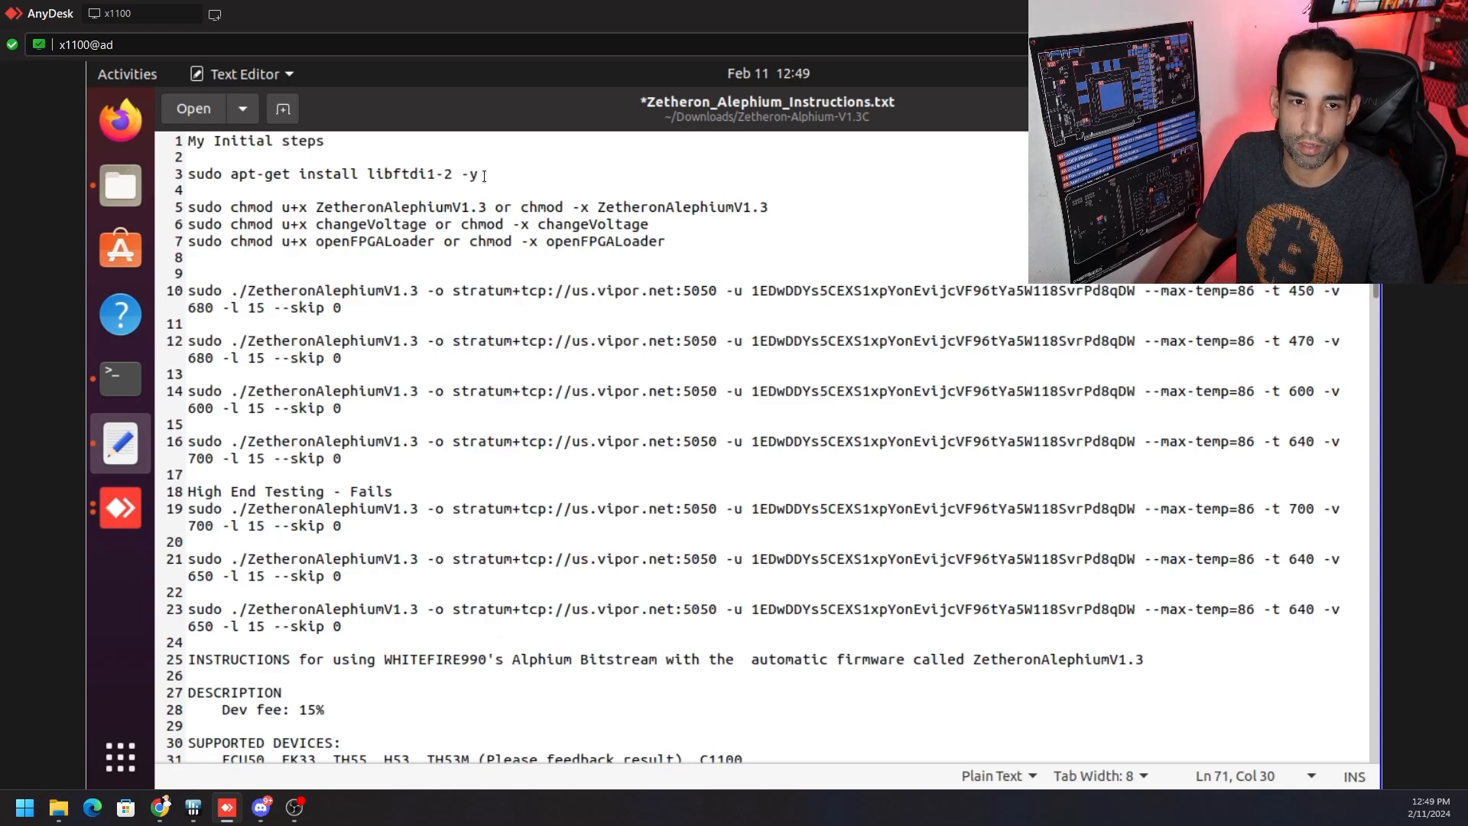
{"action": "left_click_drag", "start_coordinate": [482, 175], "coordinate": [192, 174]}
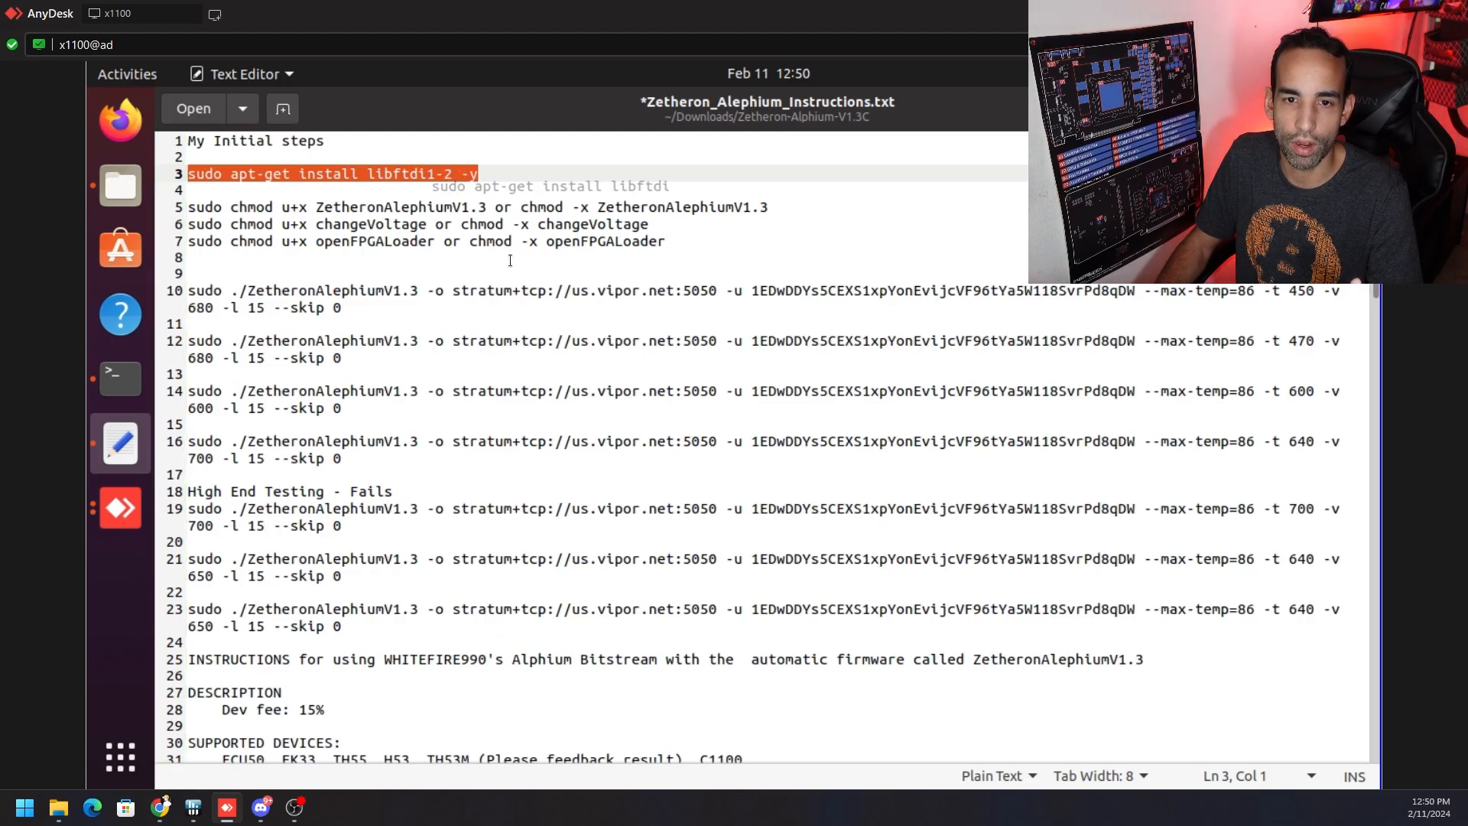
{"action": "left_click", "coordinate": [501, 174]}
{"action": "left_click_drag", "start_coordinate": [480, 173], "coordinate": [186, 174]}
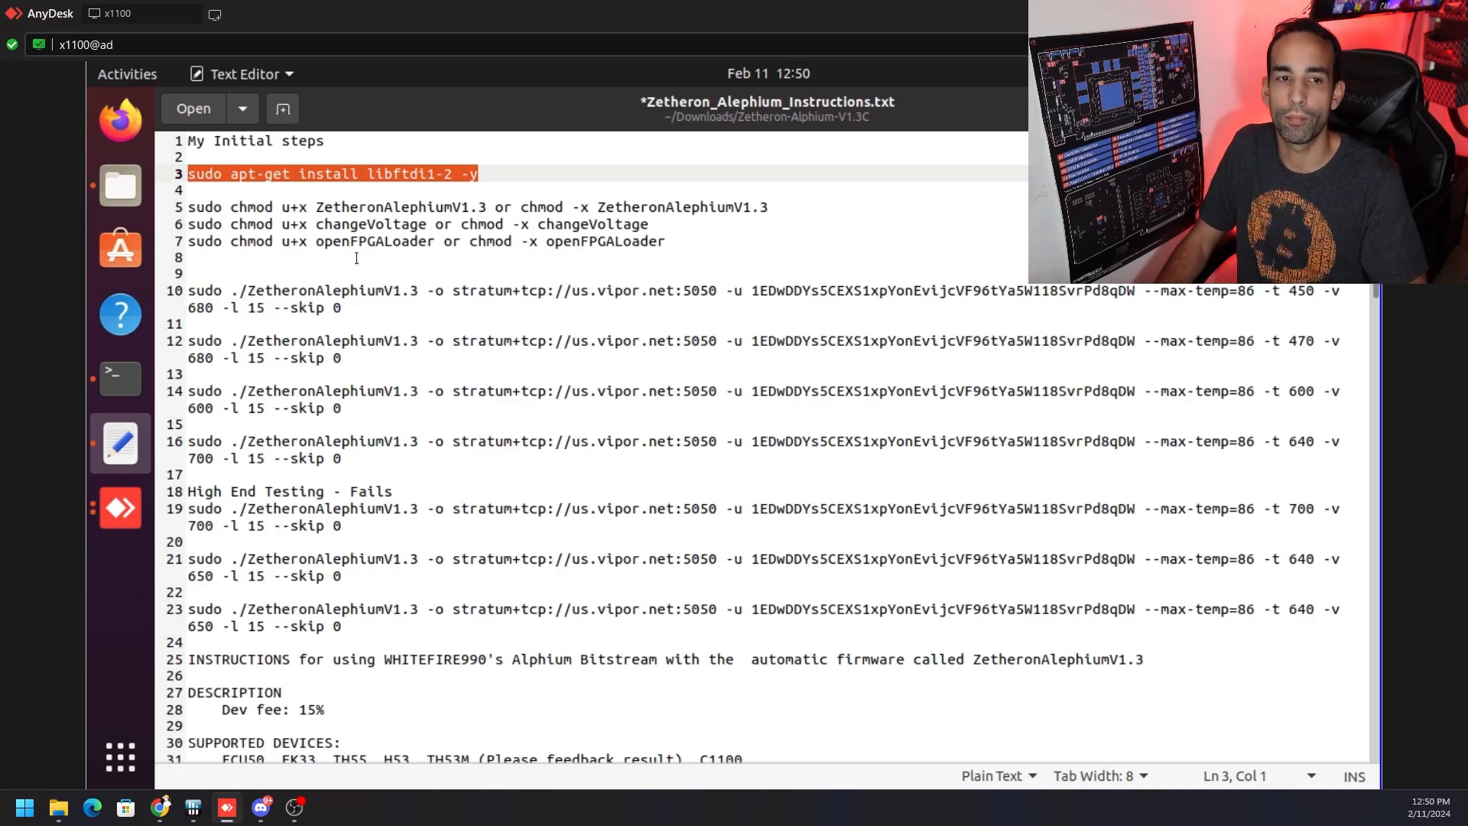
{"action": "left_click", "coordinate": [122, 186]}
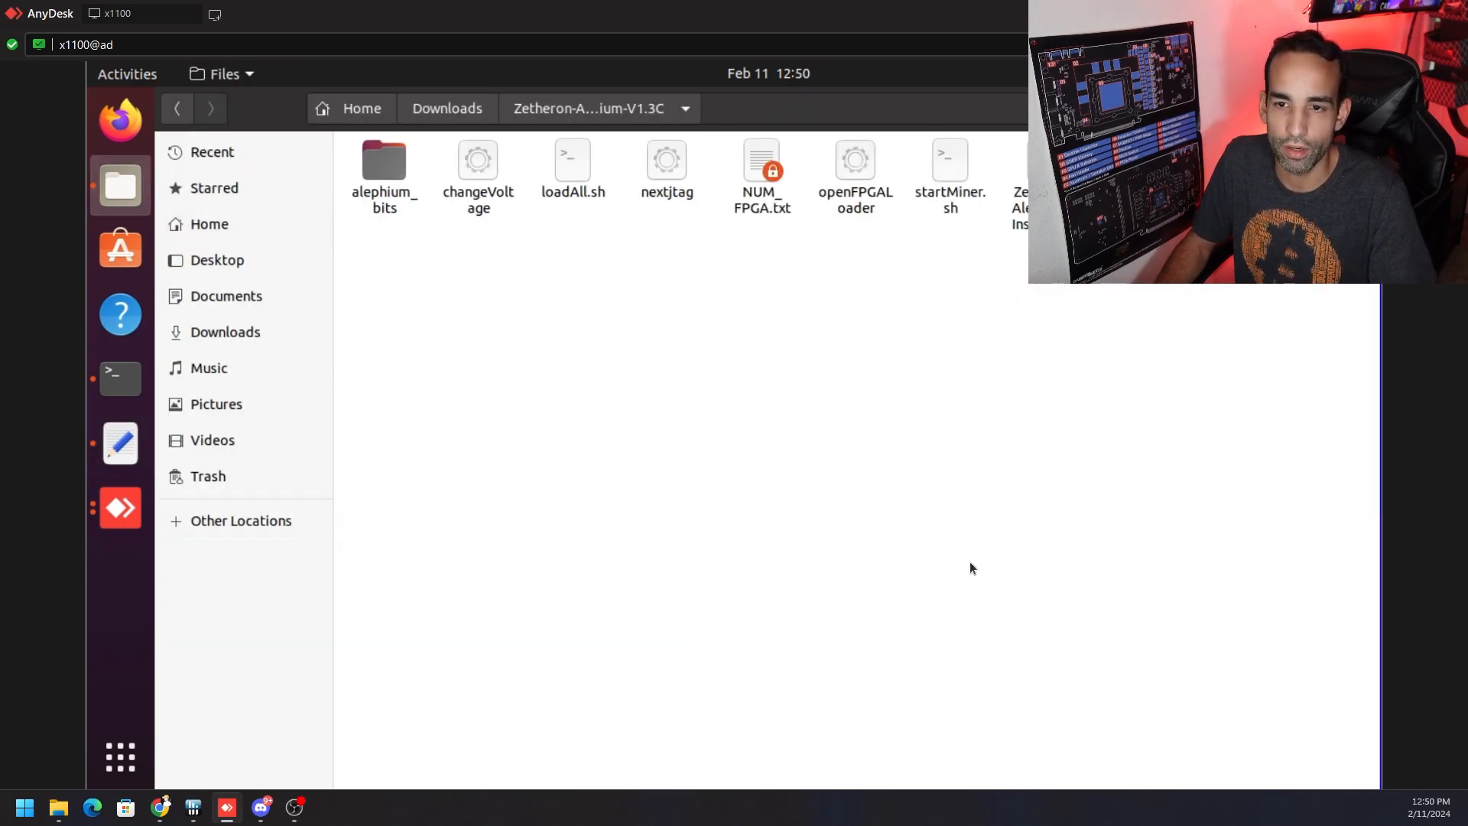
{"action": "right_click", "coordinate": [971, 487]}
{"action": "left_click", "coordinate": [1054, 596]}
{"action": "key", "text": "alt+Tab"}
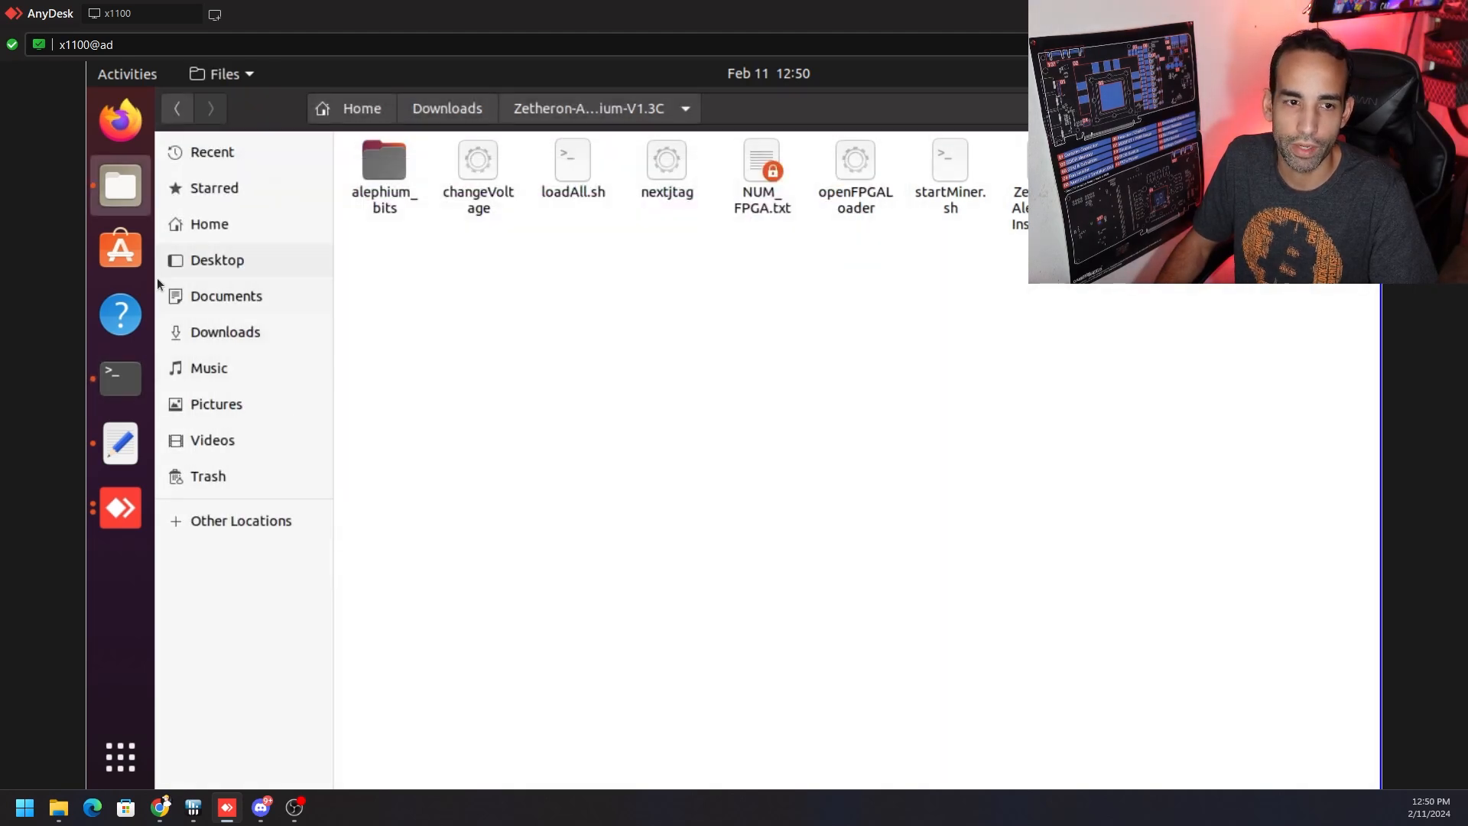
{"action": "left_click", "coordinate": [122, 444]}
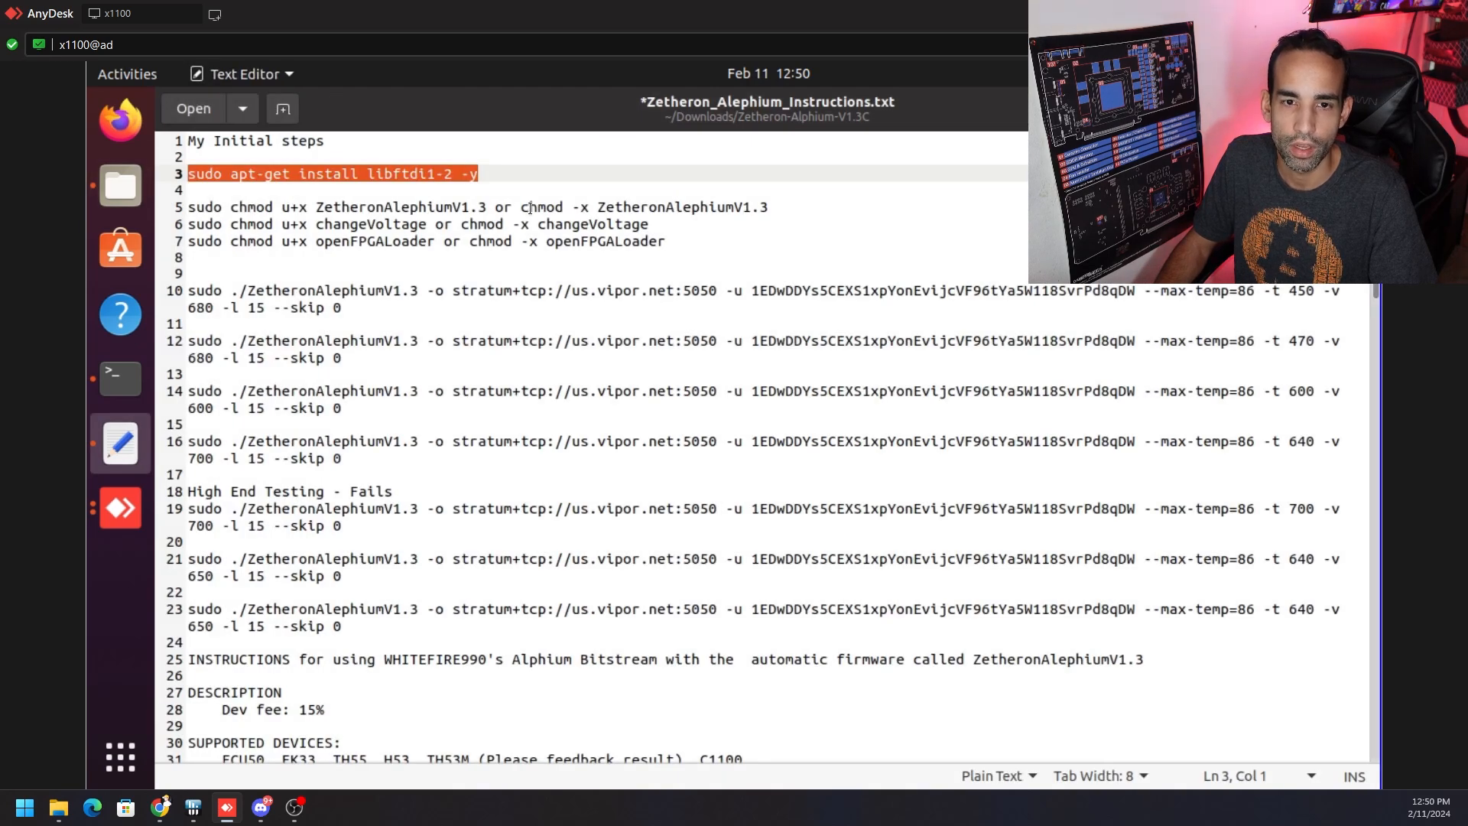
{"action": "left_click_drag", "start_coordinate": [521, 208], "coordinate": [767, 210]}
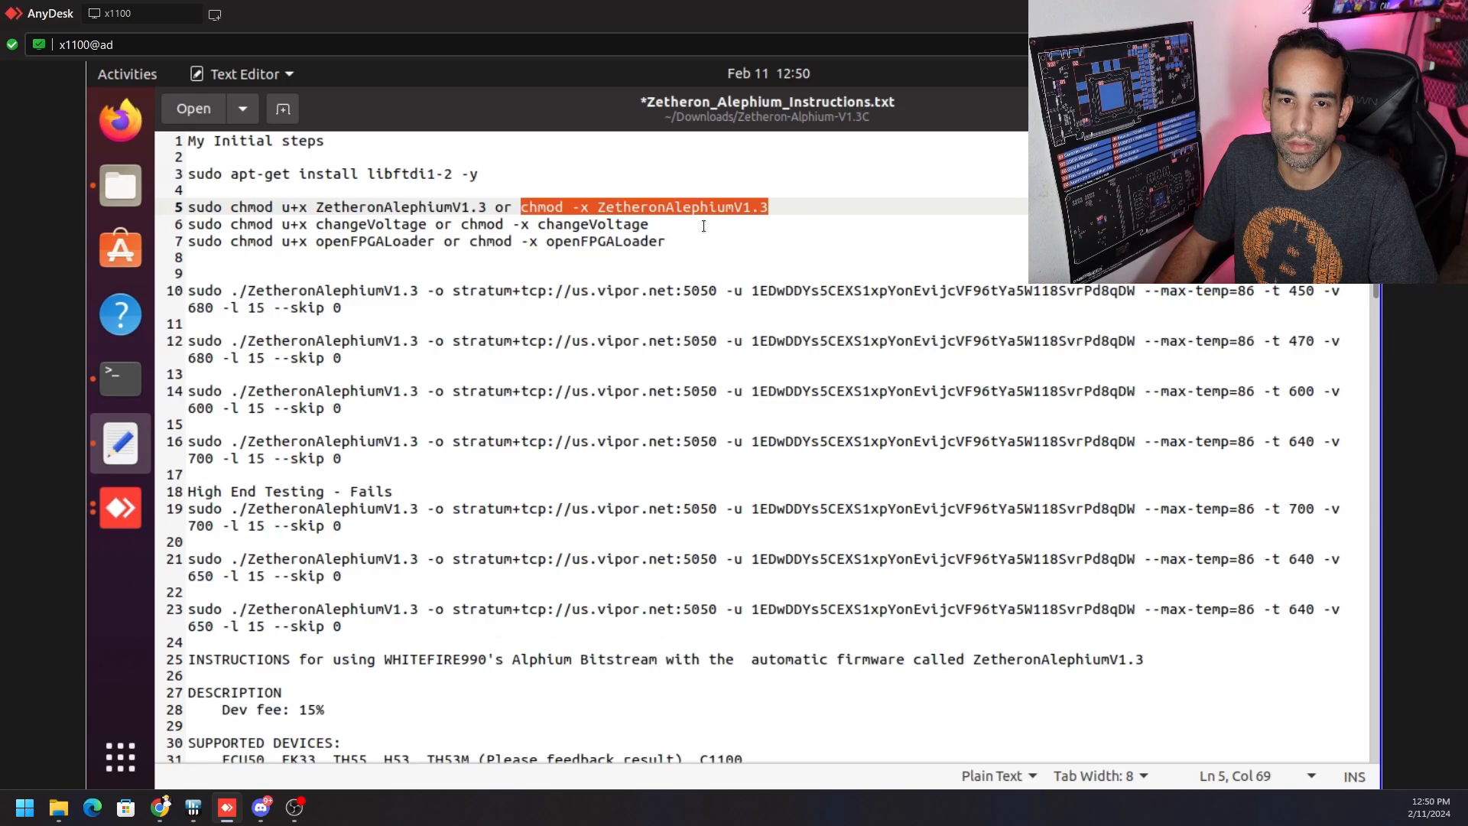
{"action": "left_click_drag", "start_coordinate": [542, 225], "coordinate": [649, 226]}
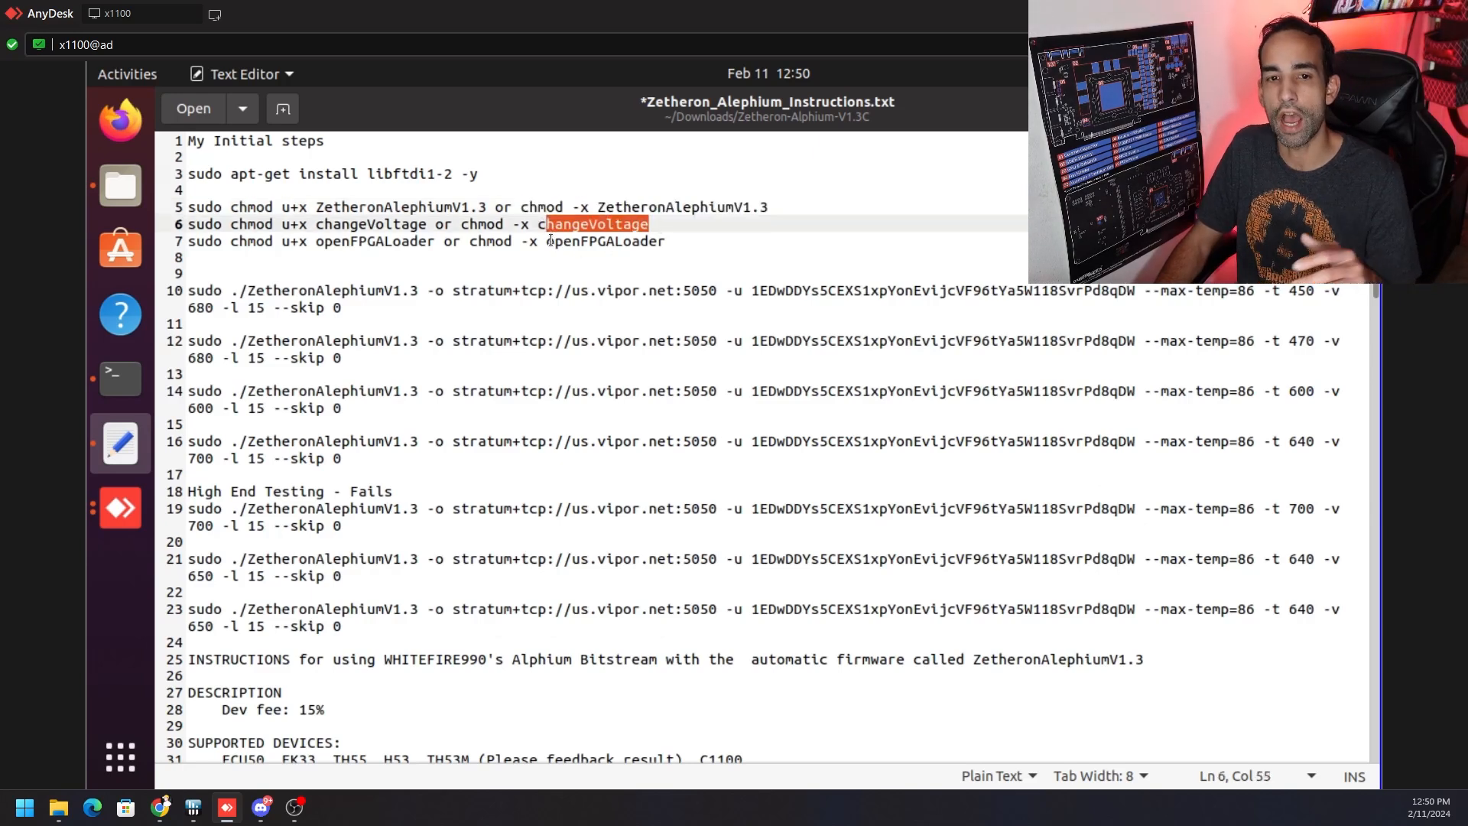
{"action": "left_click", "coordinate": [678, 241]}
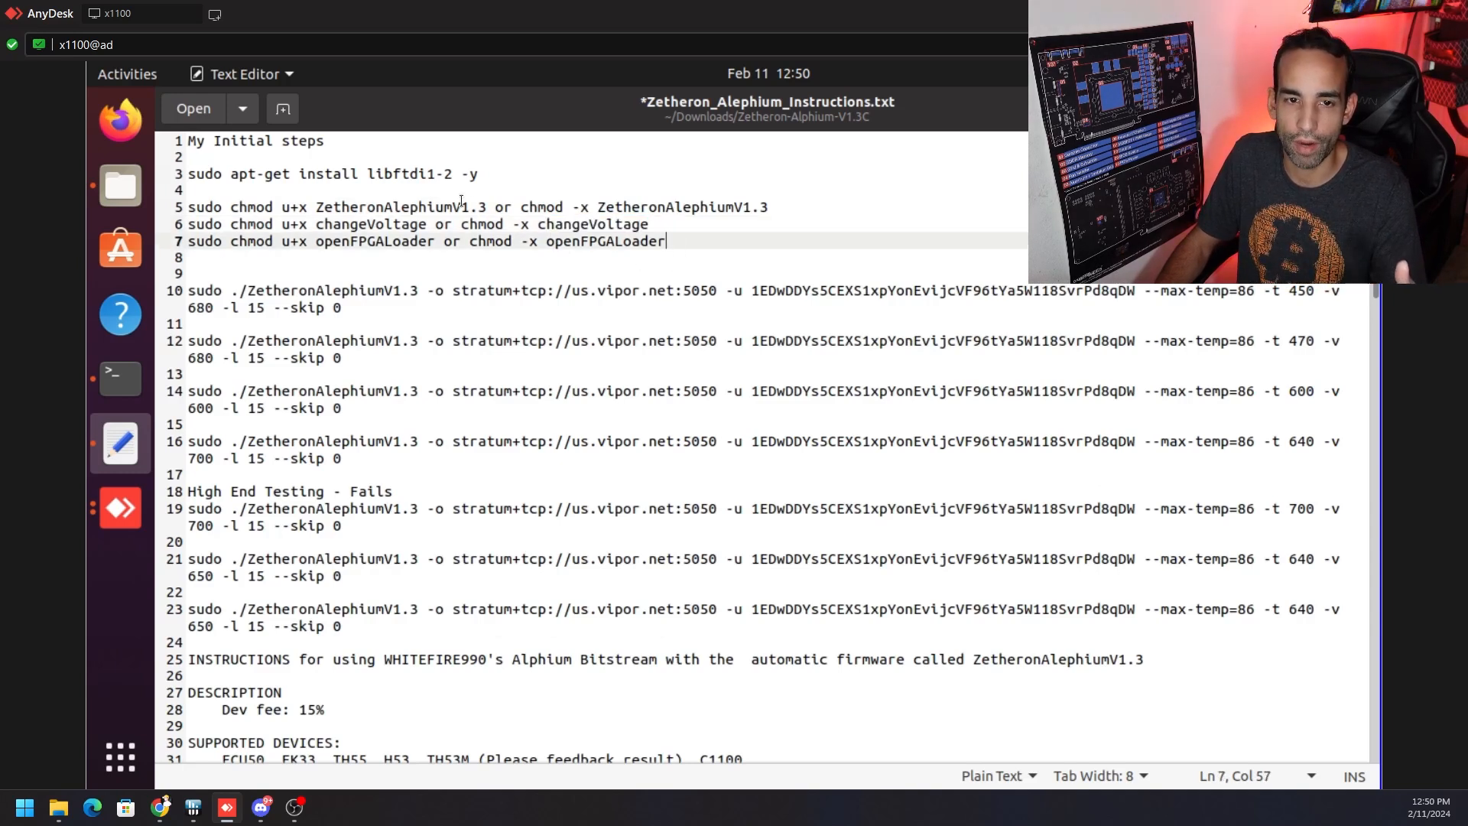
{"action": "left_click_drag", "start_coordinate": [483, 206], "coordinate": [247, 223]}
{"action": "left_click", "coordinate": [654, 224]}
{"action": "left_click_drag", "start_coordinate": [527, 207], "coordinate": [620, 236]}
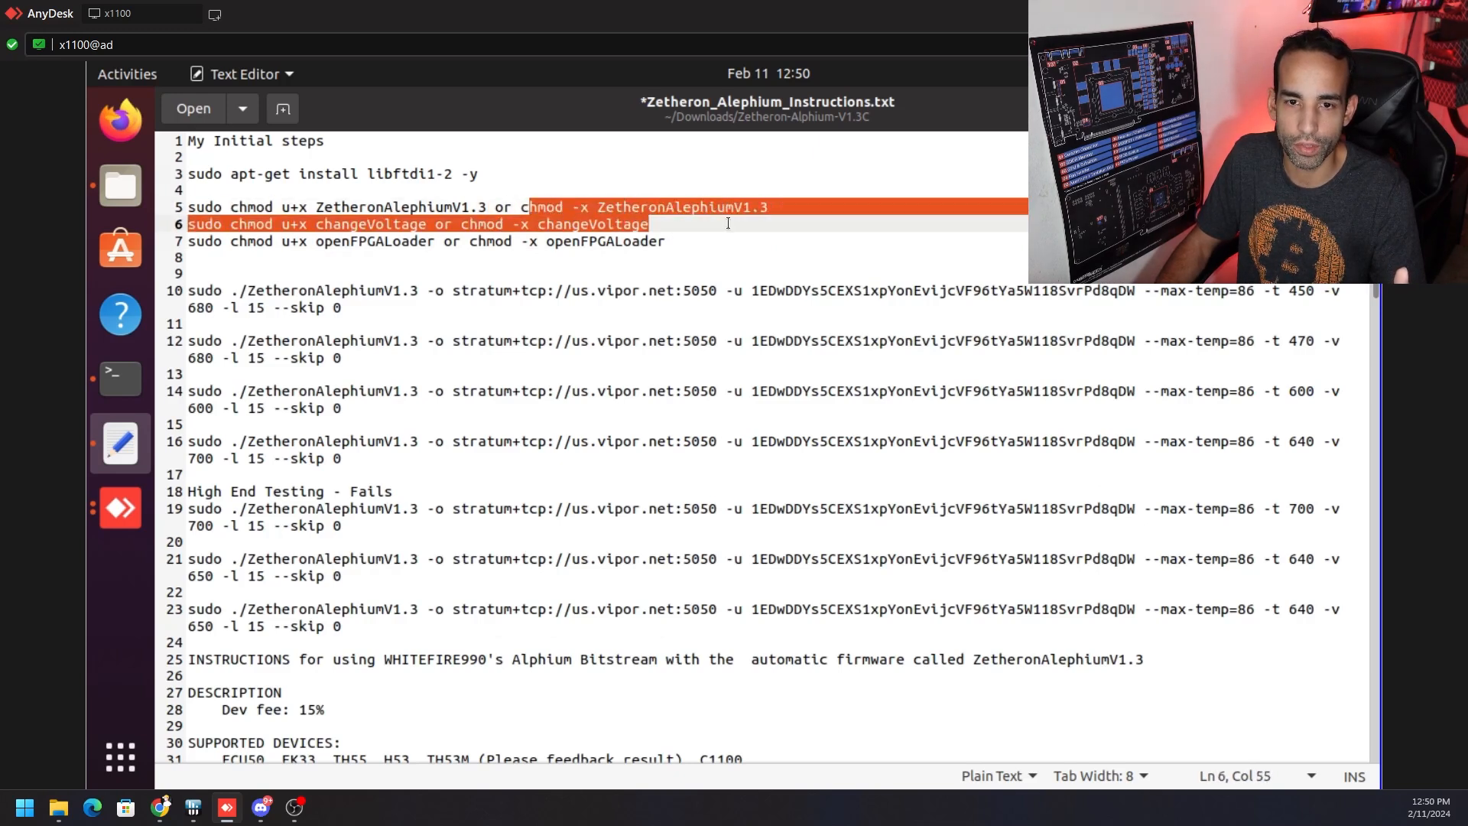
{"action": "left_click", "coordinate": [479, 220]}
{"action": "left_click_drag", "start_coordinate": [462, 223], "coordinate": [657, 227]}
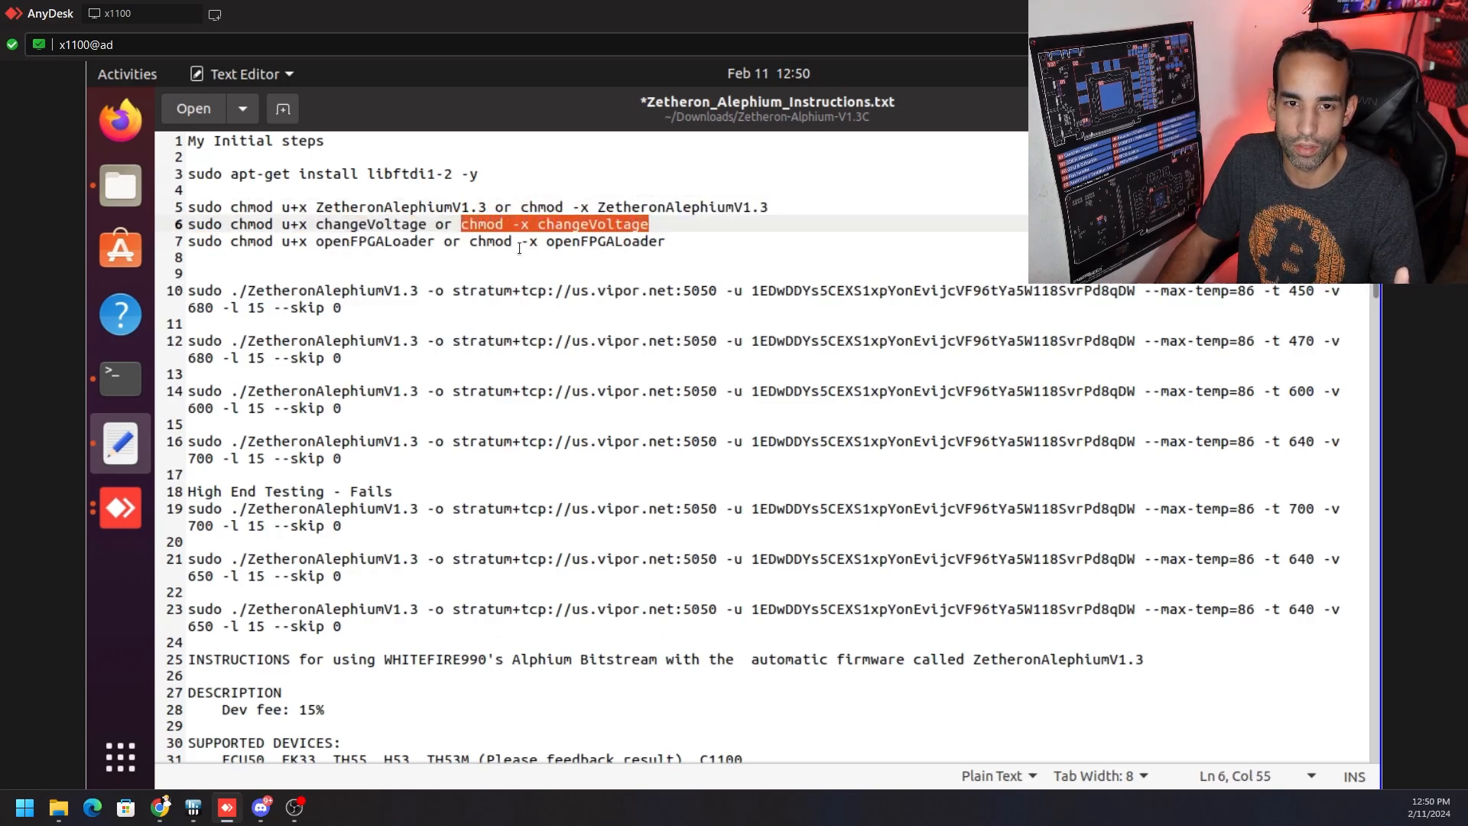
{"action": "left_click_drag", "start_coordinate": [471, 243], "coordinate": [668, 241]}
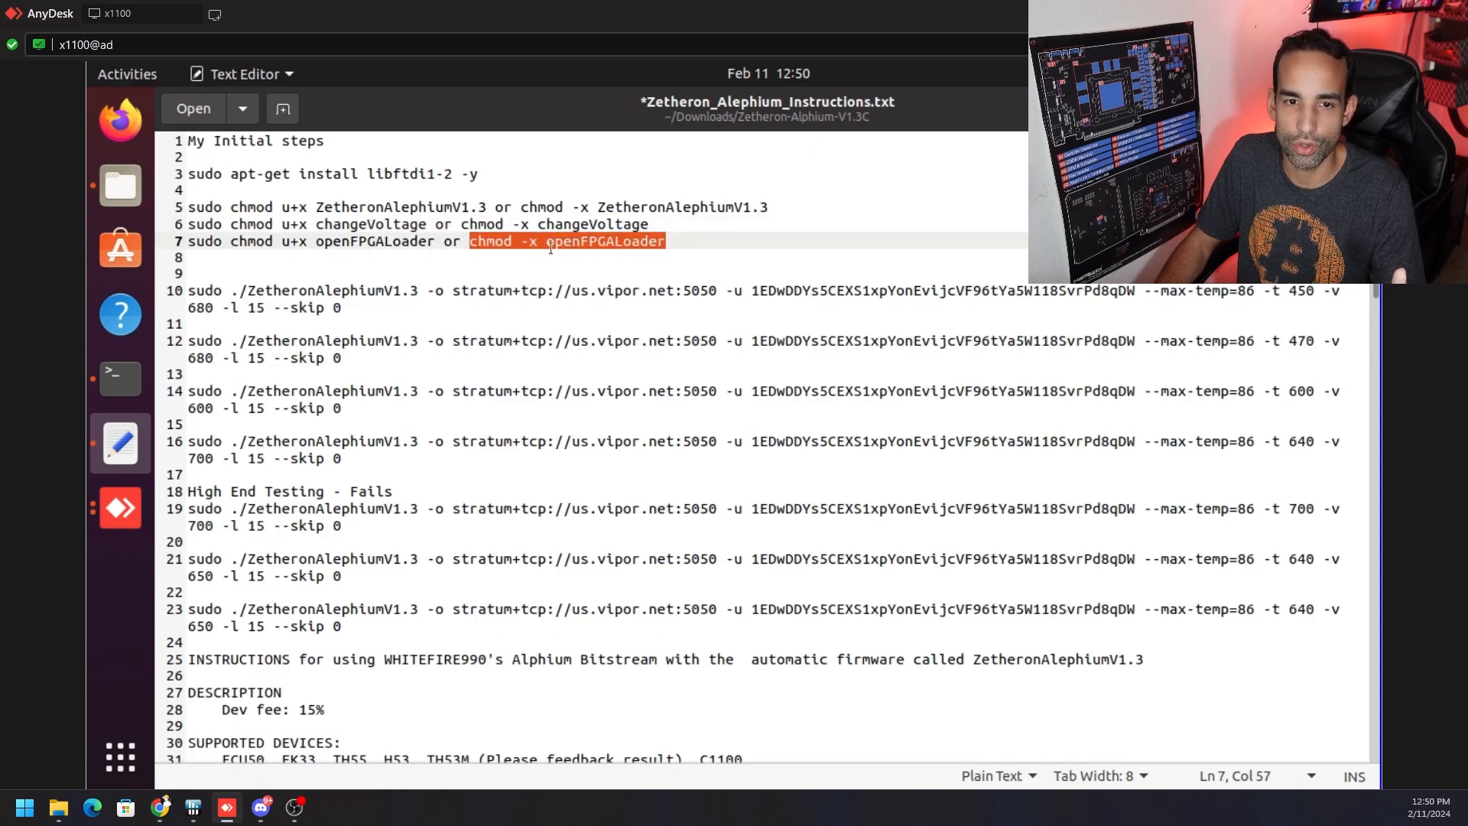
{"action": "left_click_drag", "start_coordinate": [345, 308], "coordinate": [209, 298]}
{"action": "left_click", "coordinate": [439, 243]}
{"action": "left_click_drag", "start_coordinate": [489, 208], "coordinate": [187, 208]}
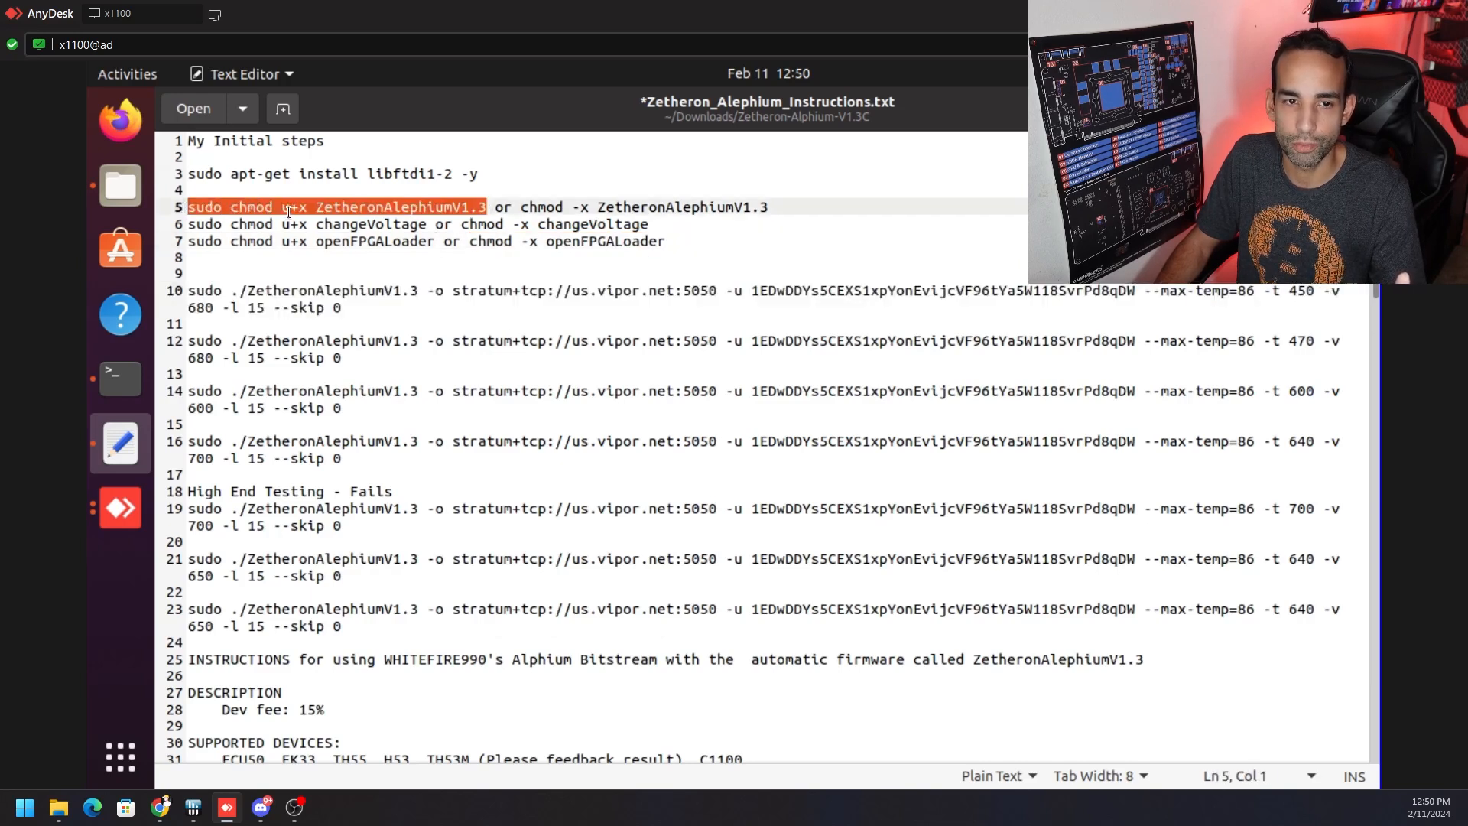
{"action": "left_click", "coordinate": [348, 212]}
{"action": "left_click_drag", "start_coordinate": [324, 207], "coordinate": [491, 207]}
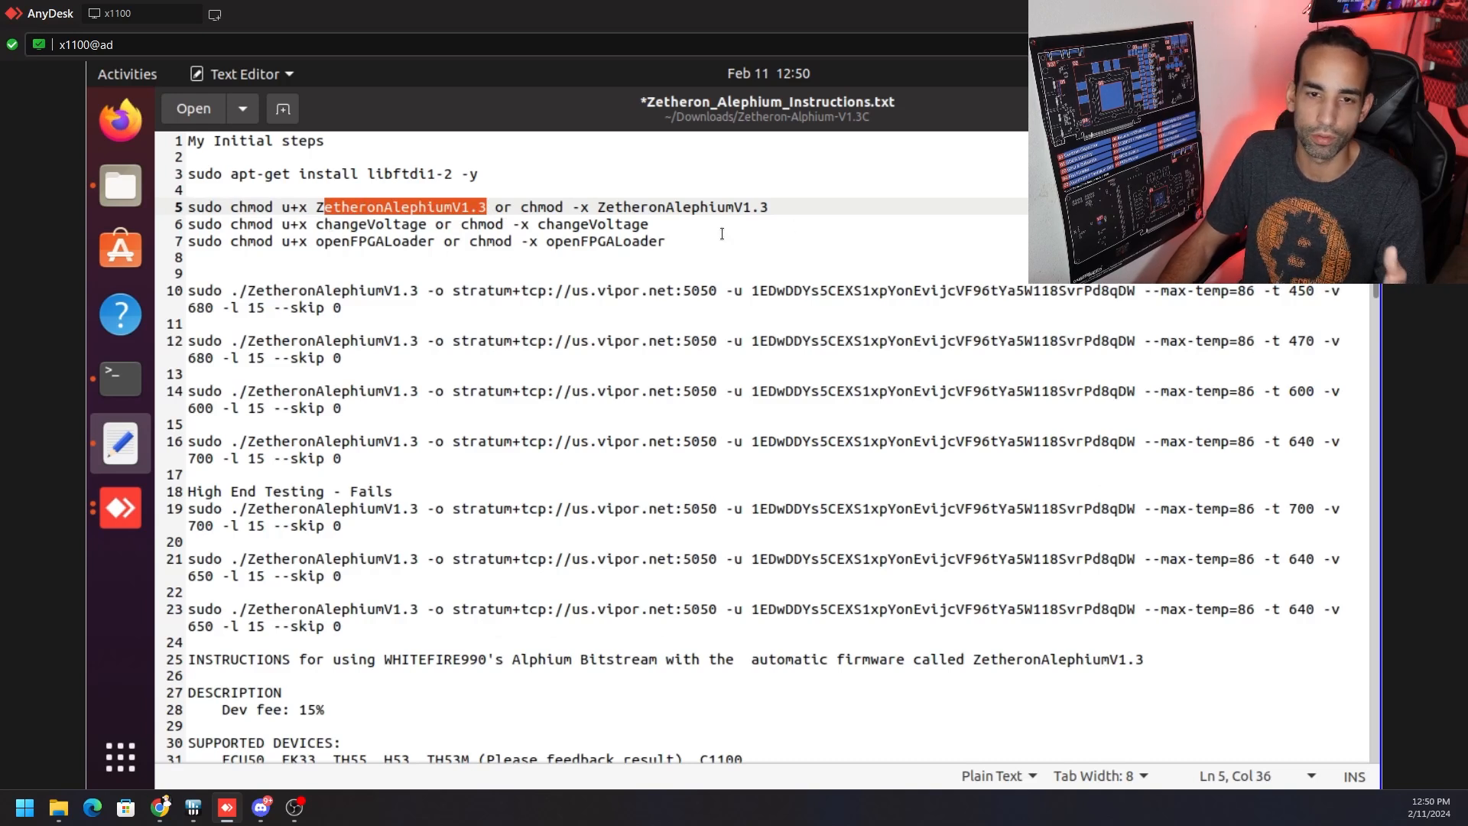
{"action": "left_click_drag", "start_coordinate": [665, 242], "coordinate": [191, 173]}
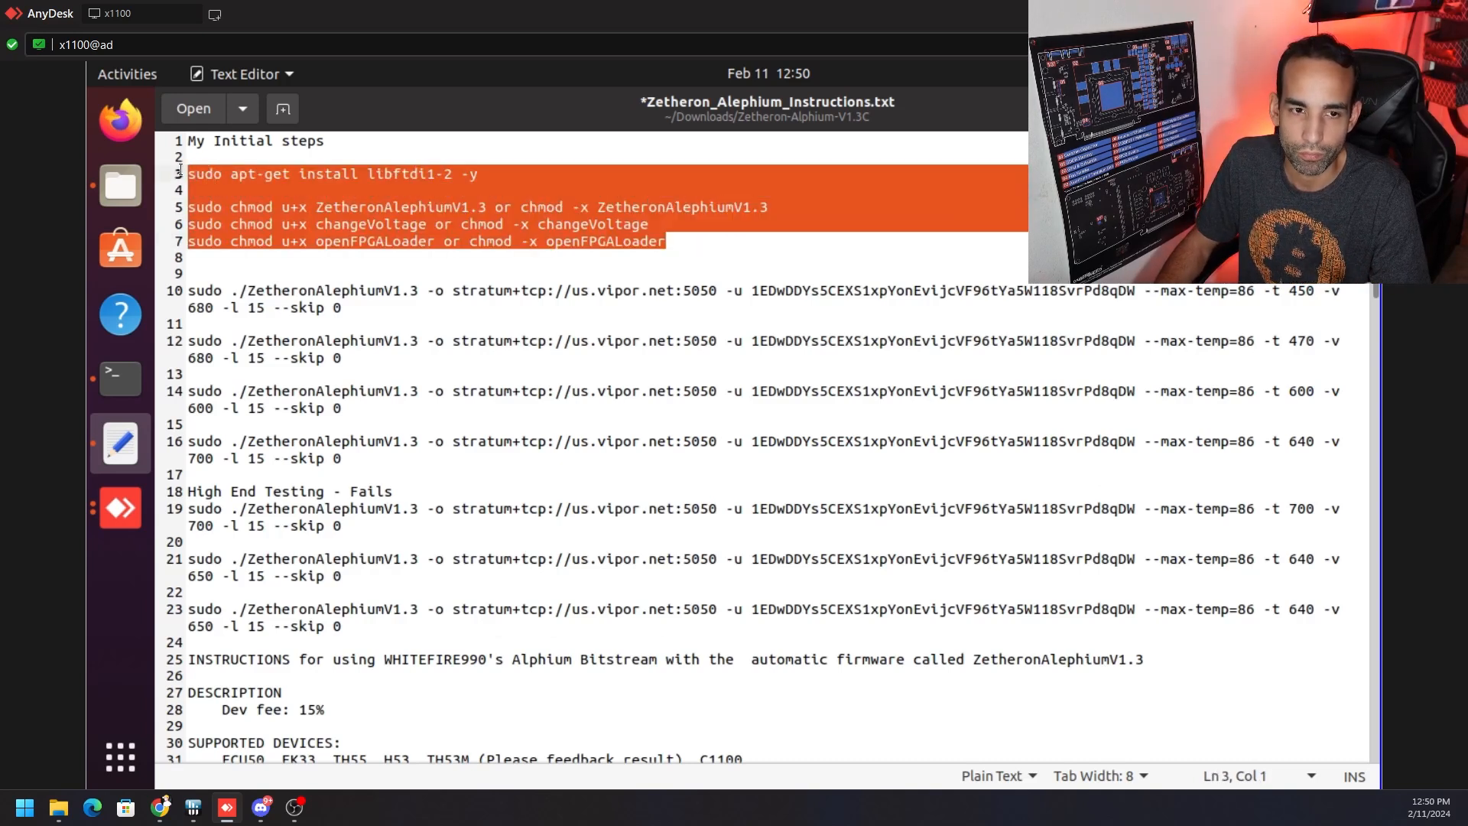
- Highlight the first mining command on line 10, then view startMiner.sh from the miner folder in another editor
{"action": "left_click", "coordinate": [365, 310]}
{"action": "left_click_drag", "start_coordinate": [344, 308], "coordinate": [189, 294]}
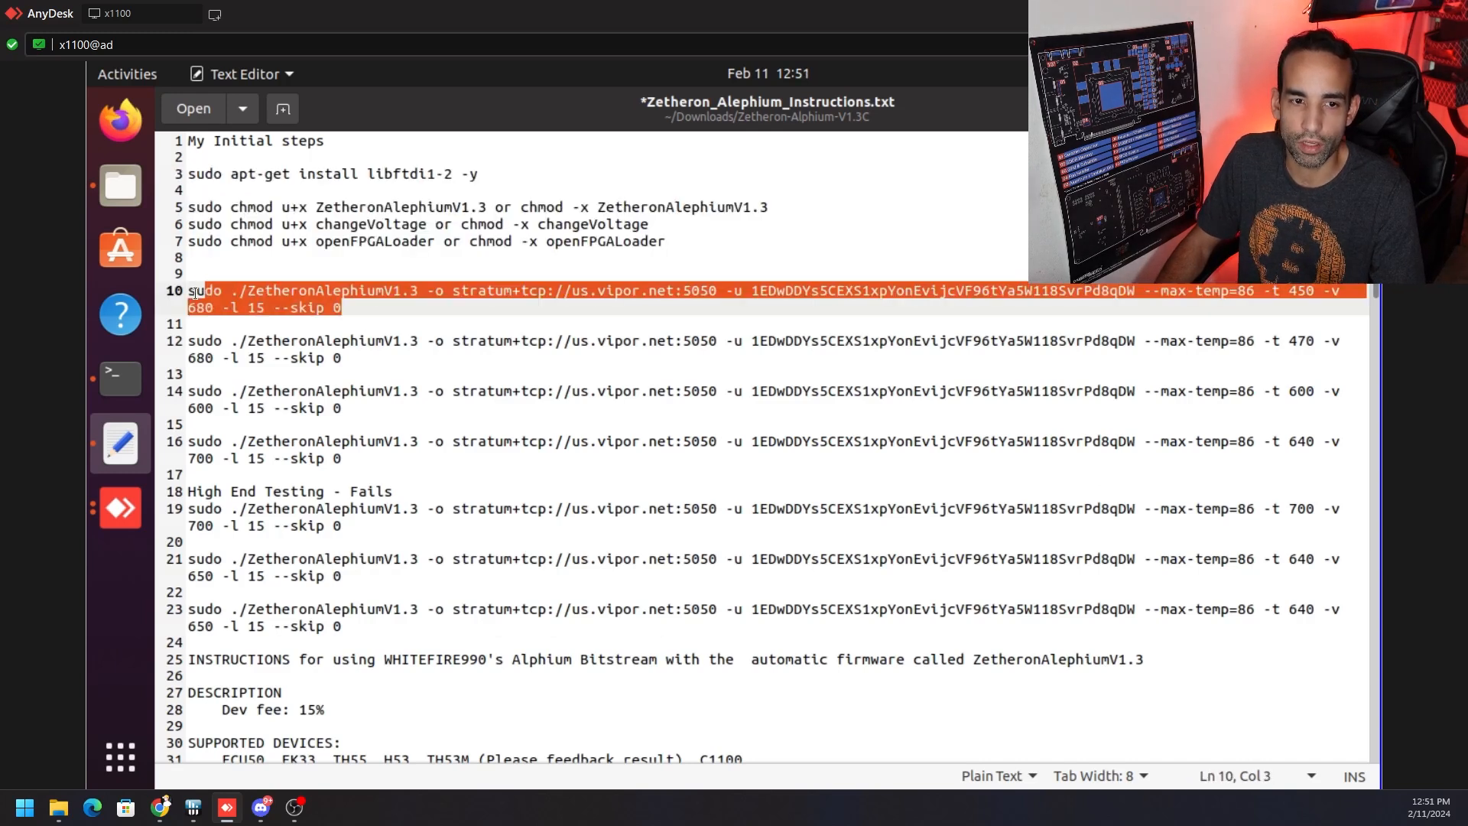
{"action": "scroll", "coordinate": [611, 466], "scroll_direction": "down", "scroll_amount": 10}
{"action": "scroll", "coordinate": [611, 466], "scroll_direction": "down", "scroll_amount": 3}
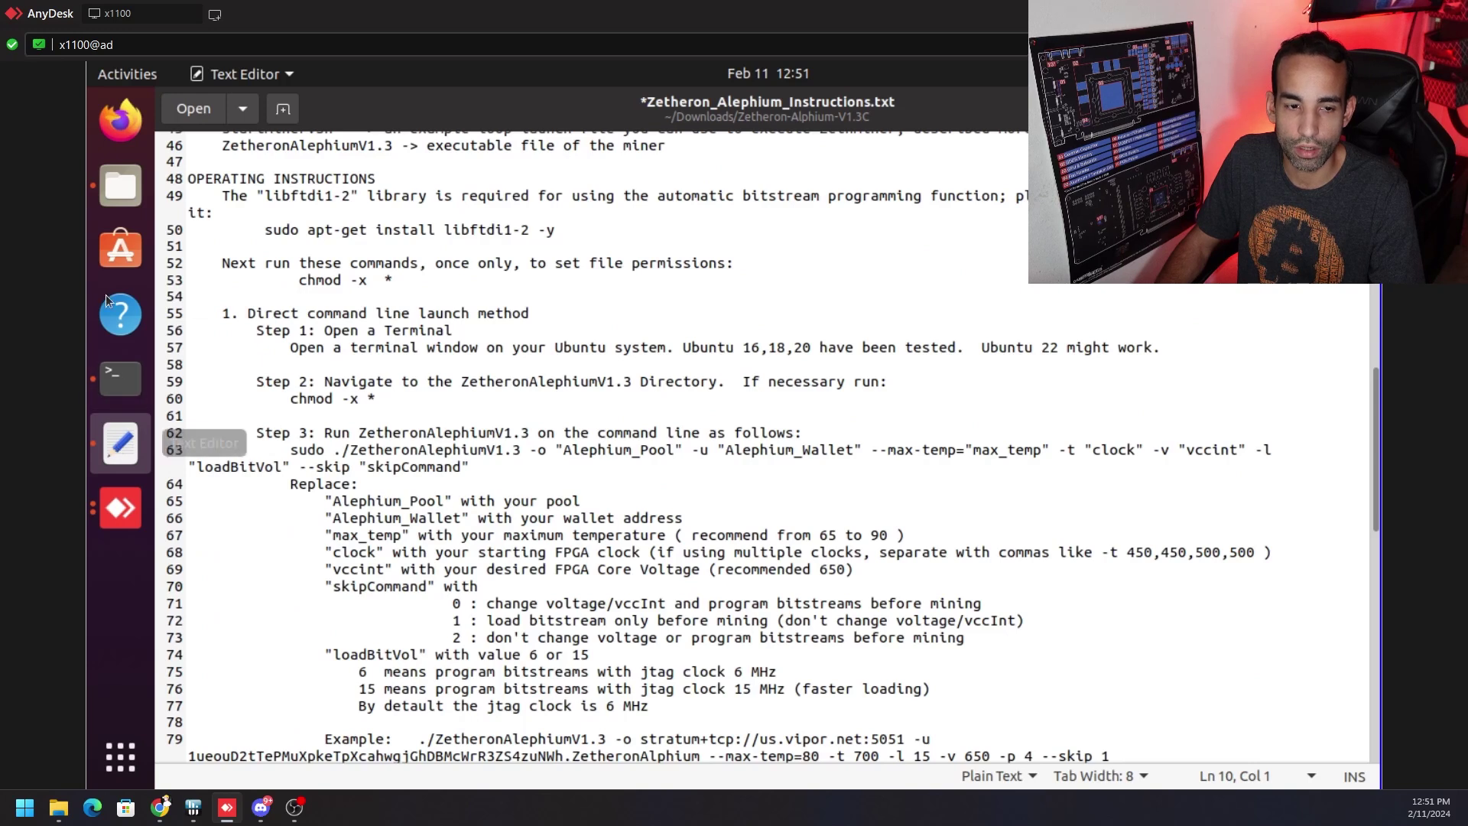
{"action": "left_click", "coordinate": [120, 186]}
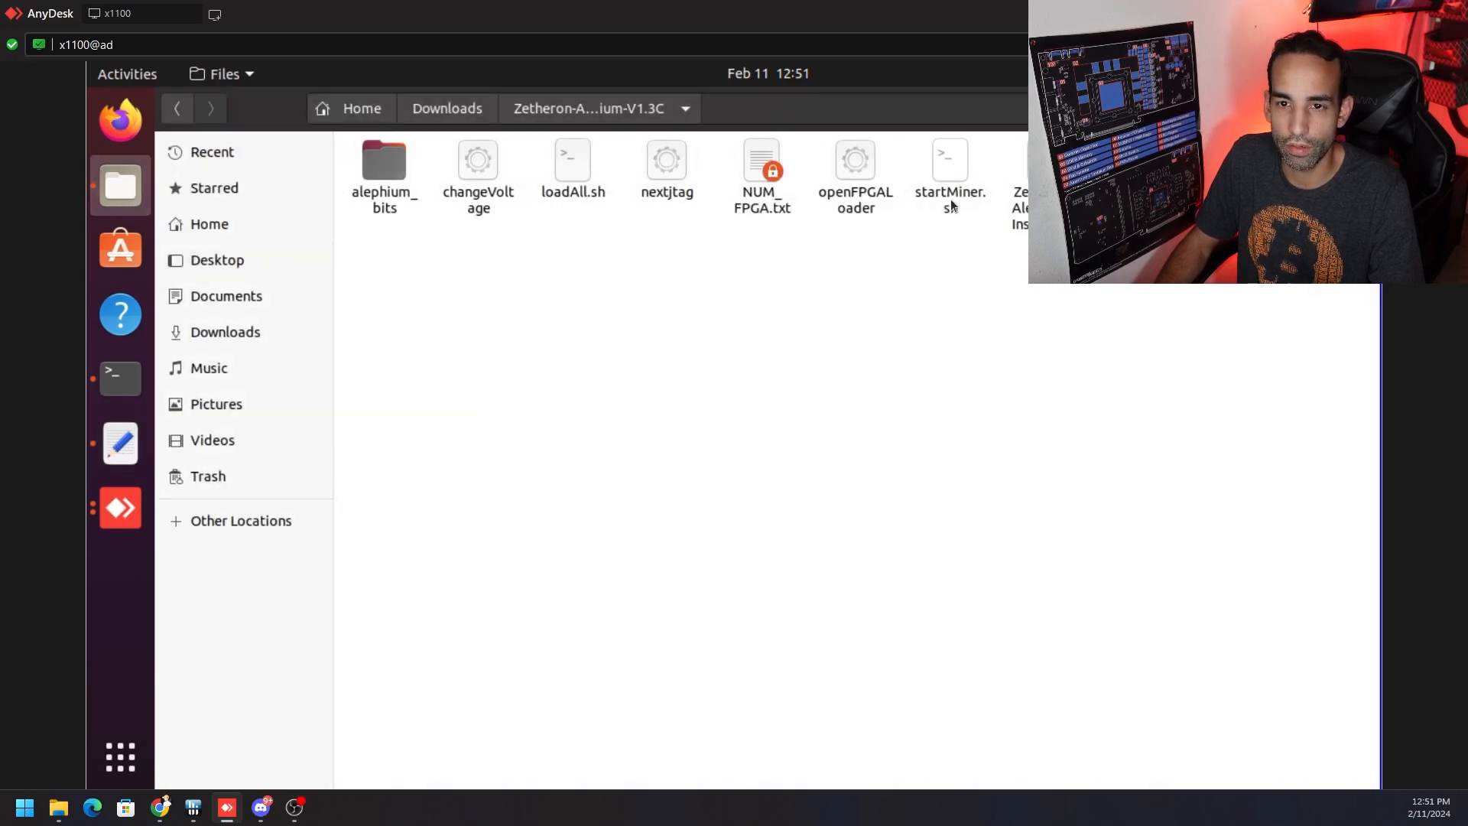
{"action": "right_click", "coordinate": [949, 179]}
{"action": "left_click", "coordinate": [1010, 218]}
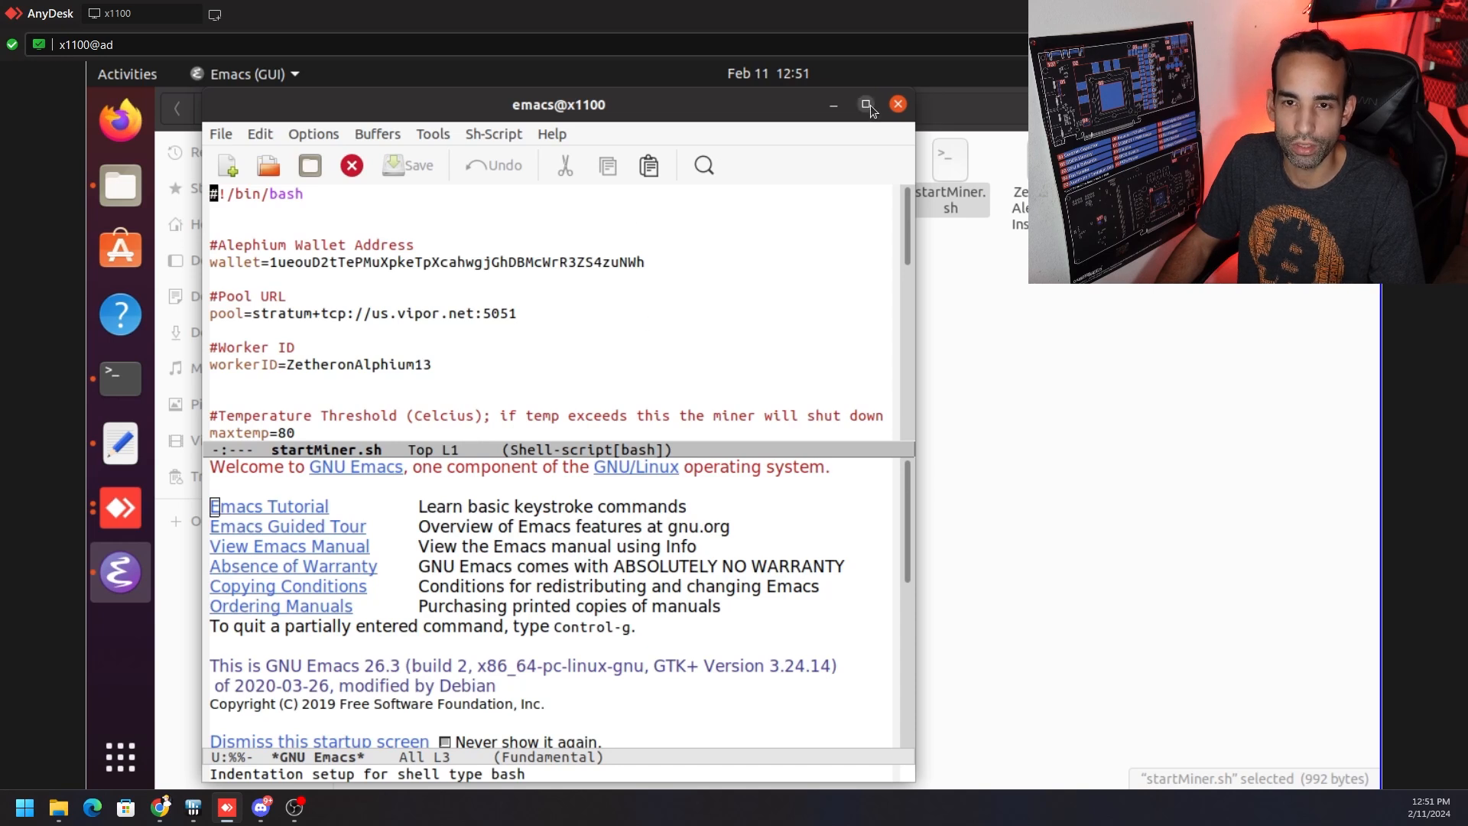
{"action": "left_click", "coordinate": [900, 105]}
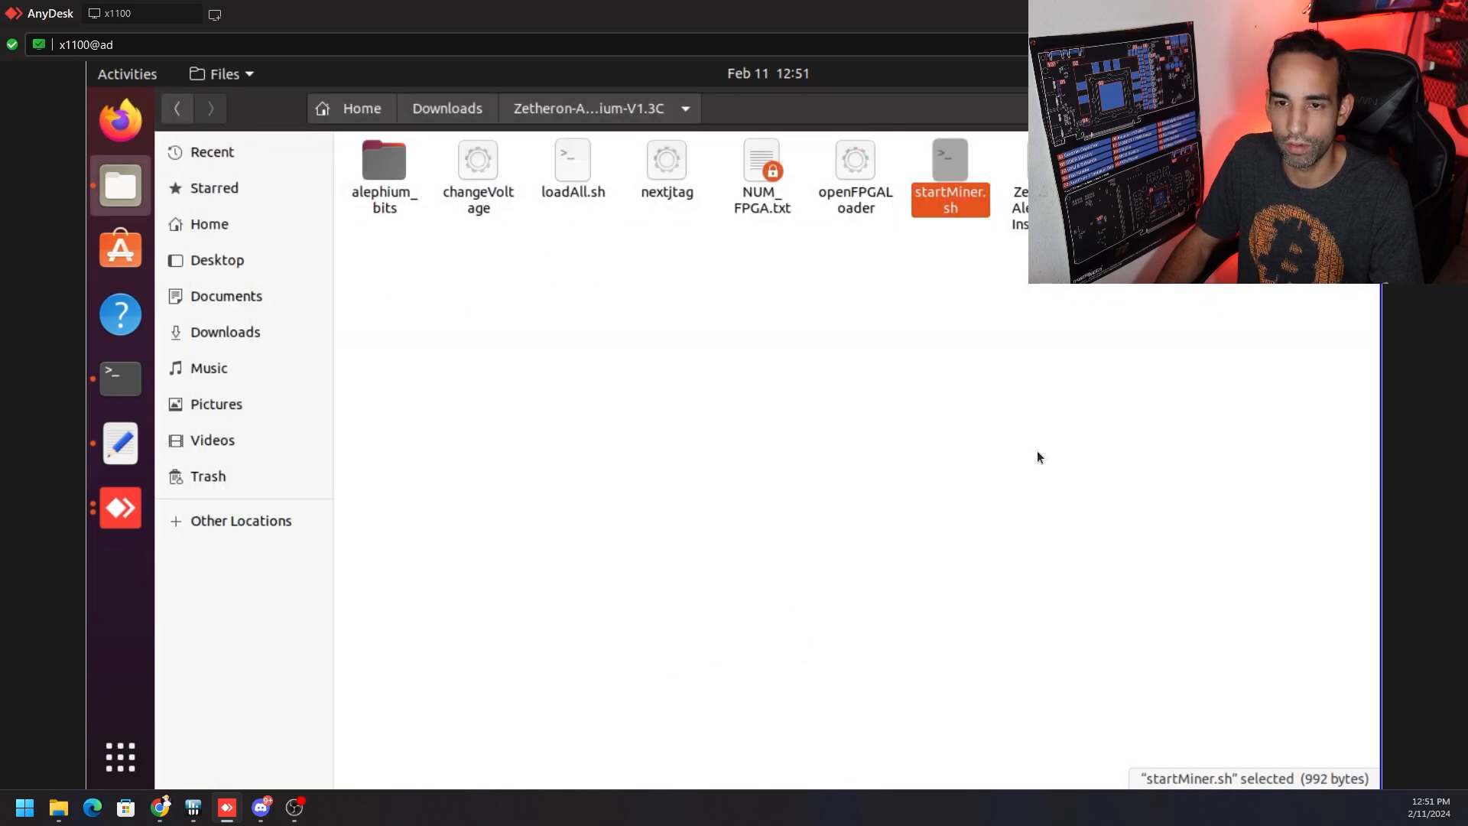
{"action": "right_click", "coordinate": [1056, 470]}
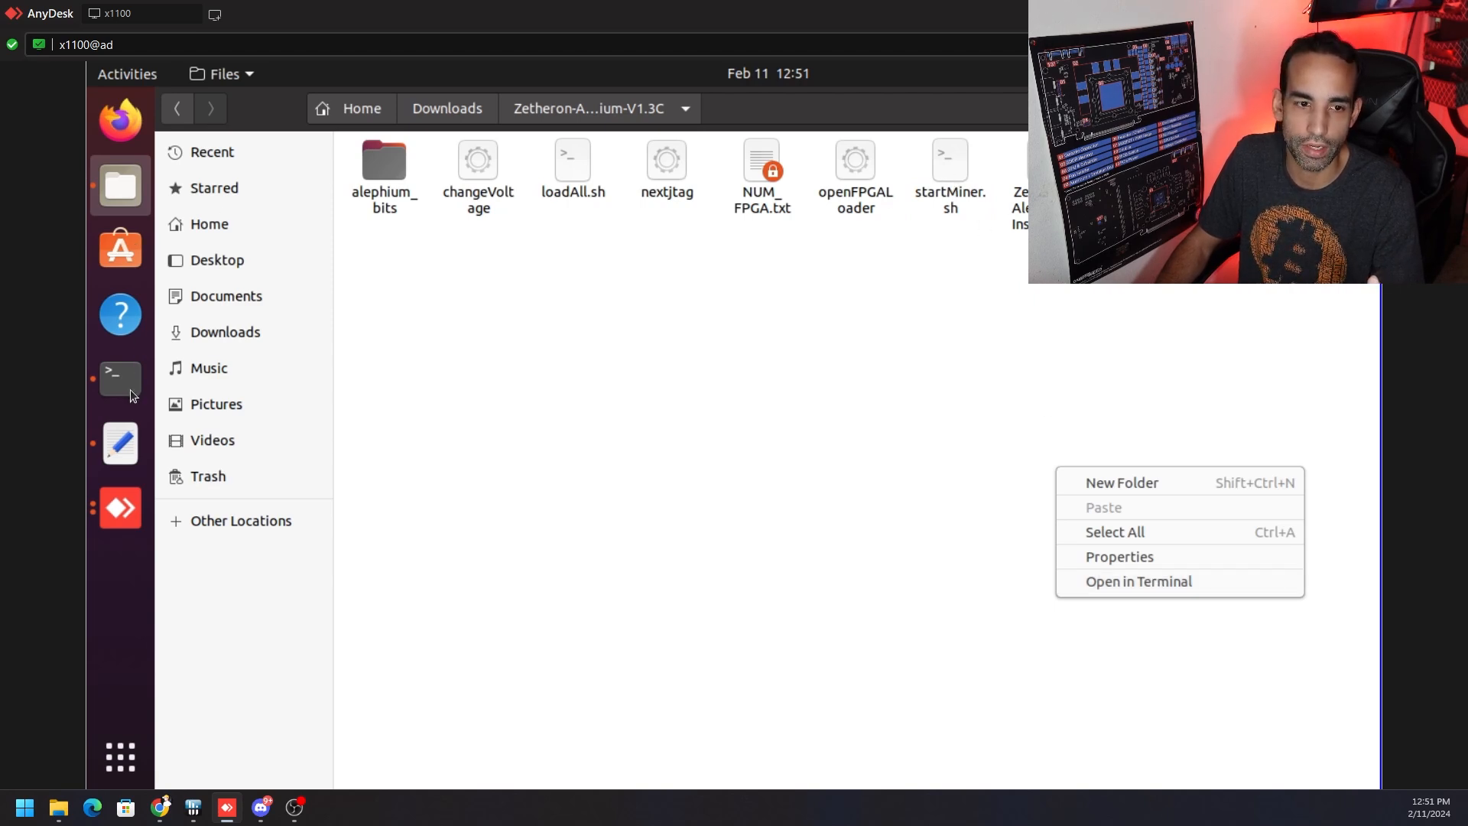
- Return to the start of the instructions notes showing the My Initial steps section
{"action": "left_click", "coordinate": [120, 441]}
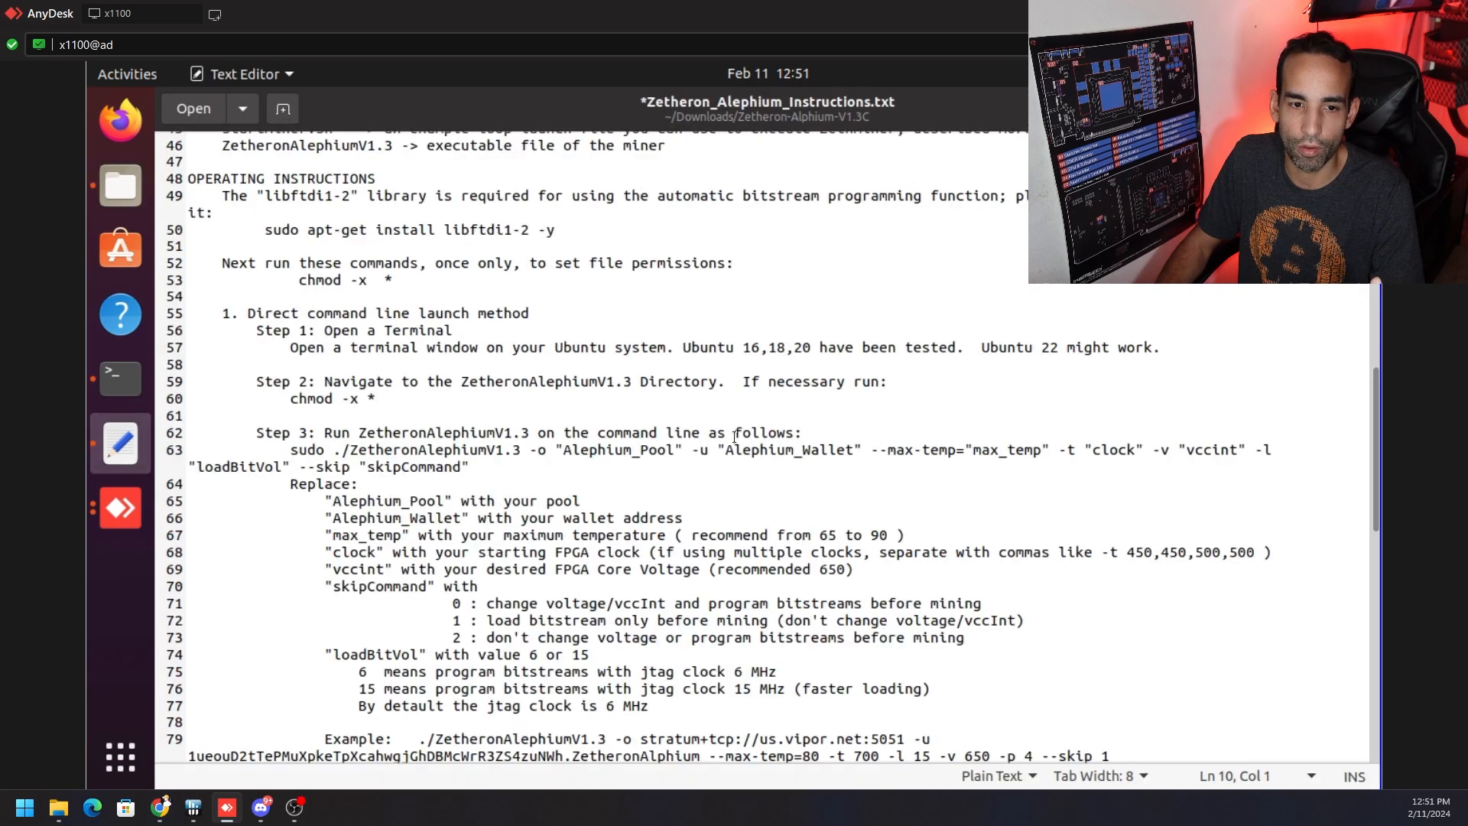
{"action": "scroll", "coordinate": [685, 339], "scroll_direction": "up", "scroll_amount": 4}
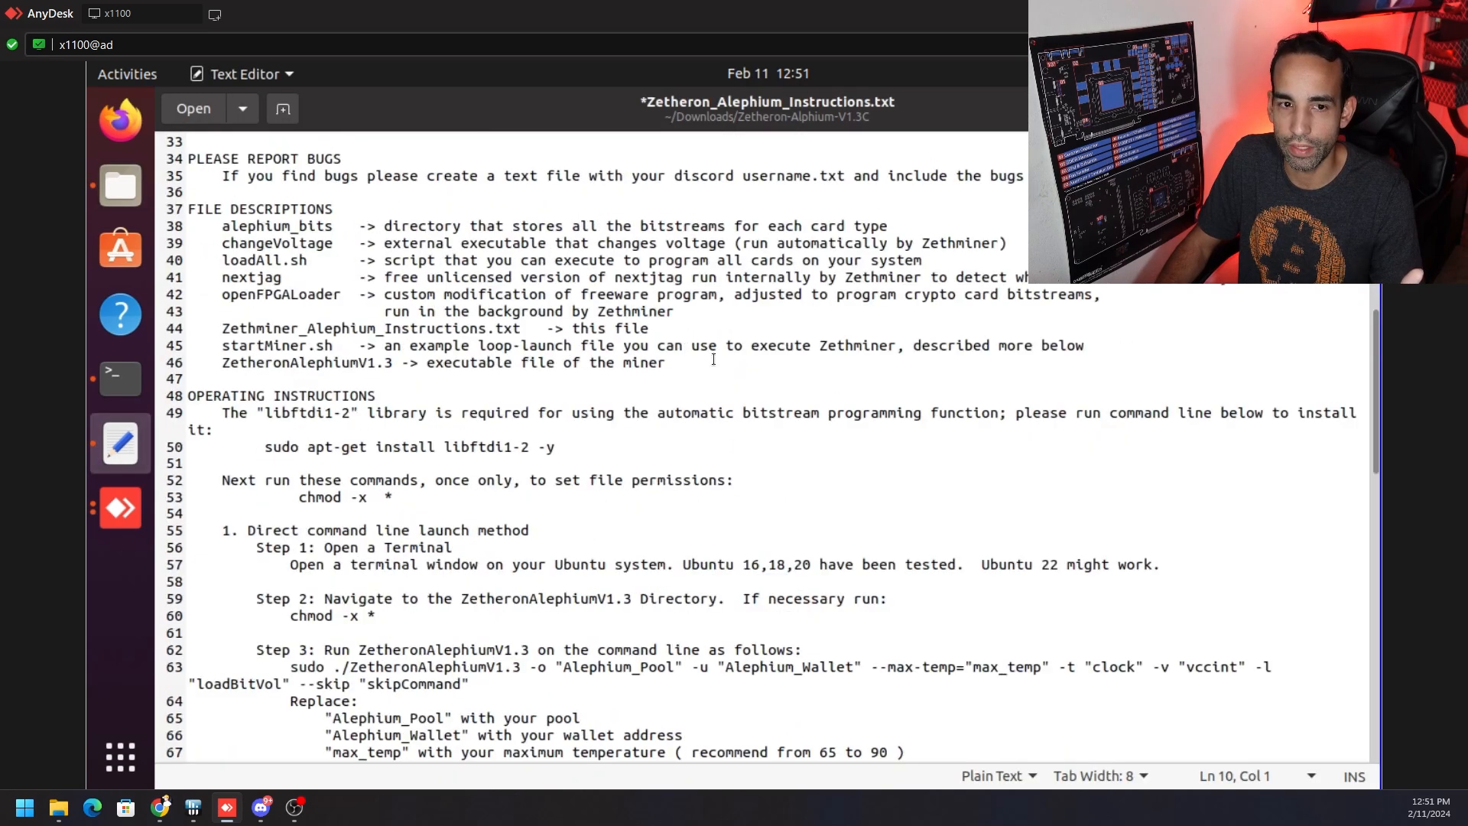
{"action": "scroll", "coordinate": [442, 264], "scroll_direction": "up", "scroll_amount": 3}
{"action": "scroll", "coordinate": [442, 264], "scroll_direction": "up", "scroll_amount": 1}
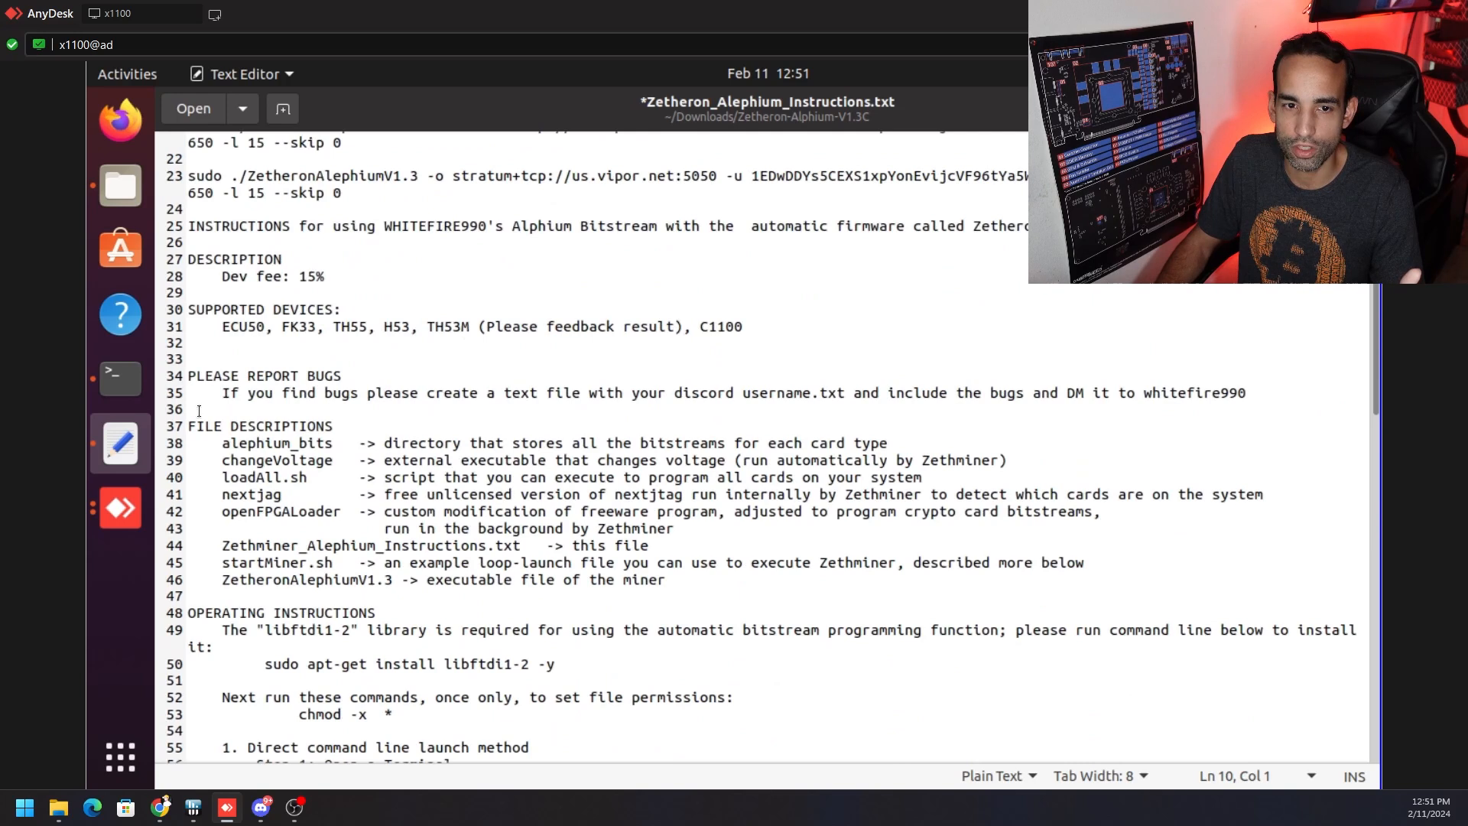
{"action": "scroll", "coordinate": [624, 422], "scroll_direction": "up", "scroll_amount": 3}
{"action": "scroll", "coordinate": [624, 421], "scroll_direction": "up", "scroll_amount": 3}
{"action": "key", "text": "Down"}
{"action": "key", "text": "Down"}
{"action": "key", "text": "Down"}
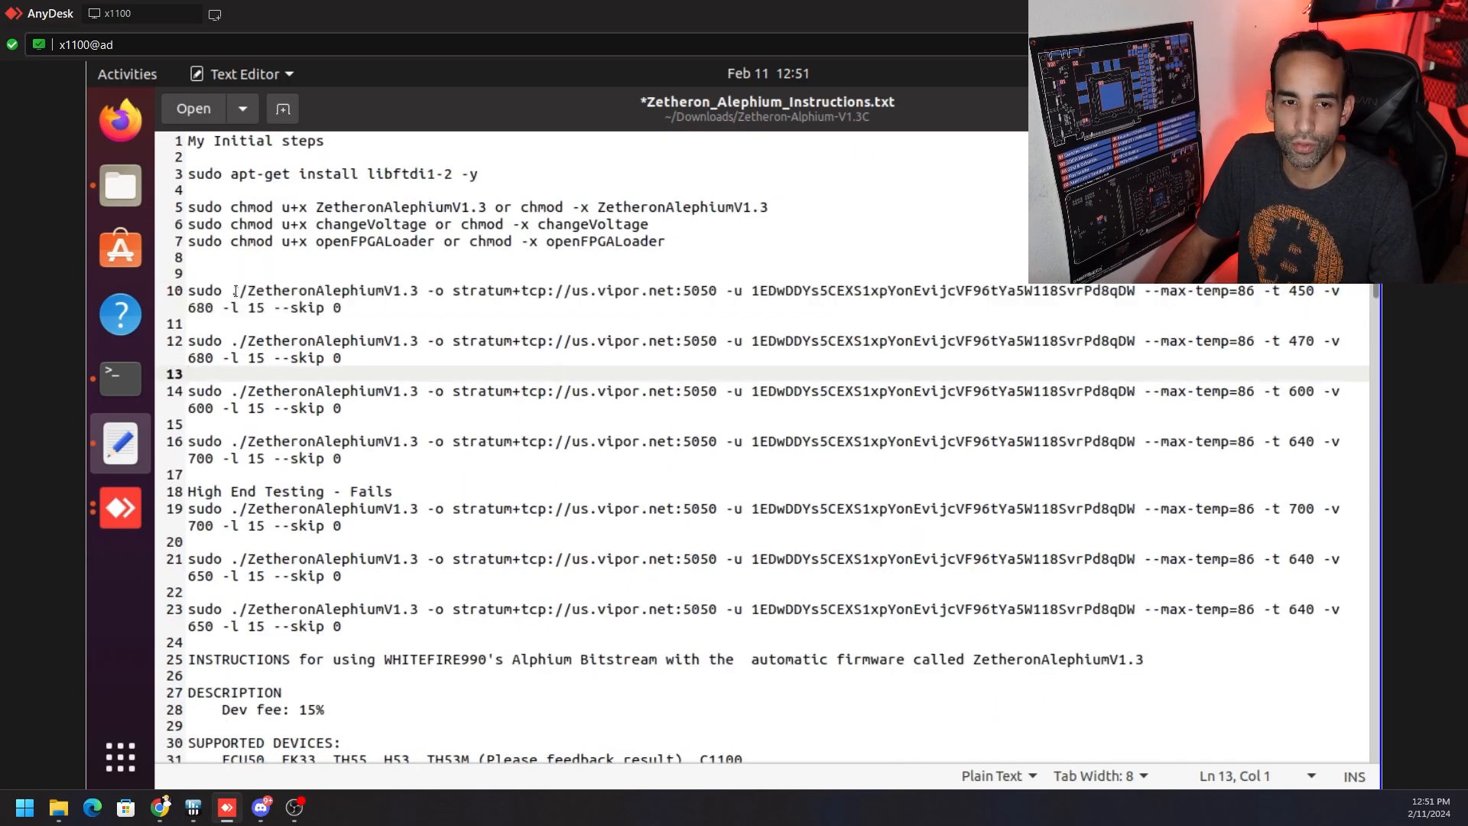
{"action": "left_click_drag", "start_coordinate": [239, 289], "coordinate": [422, 294]}
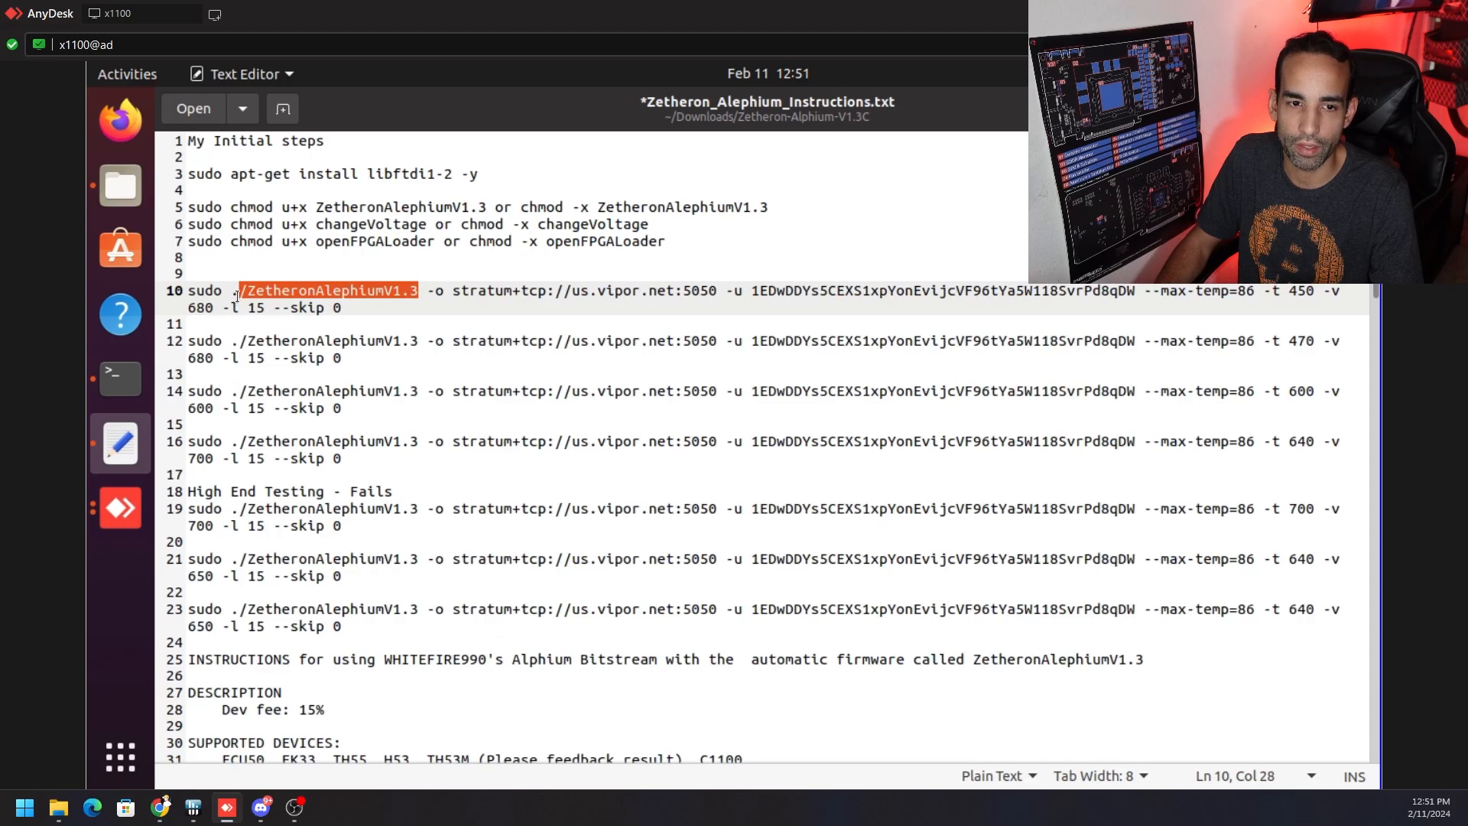
{"action": "left_click", "coordinate": [431, 293]}
{"action": "left_click", "coordinate": [552, 292]}
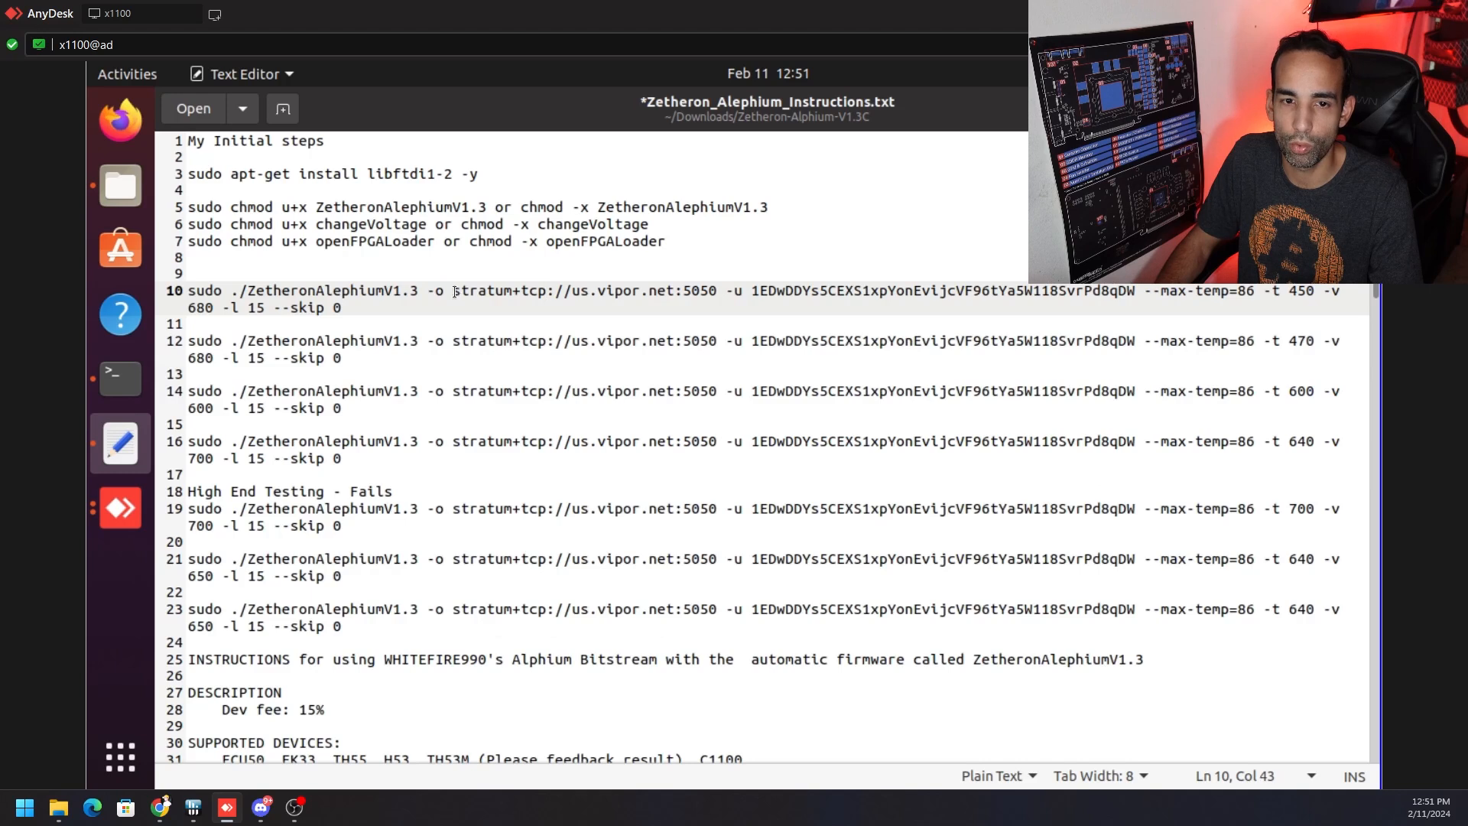
{"action": "left_click_drag", "start_coordinate": [453, 292], "coordinate": [1259, 291]}
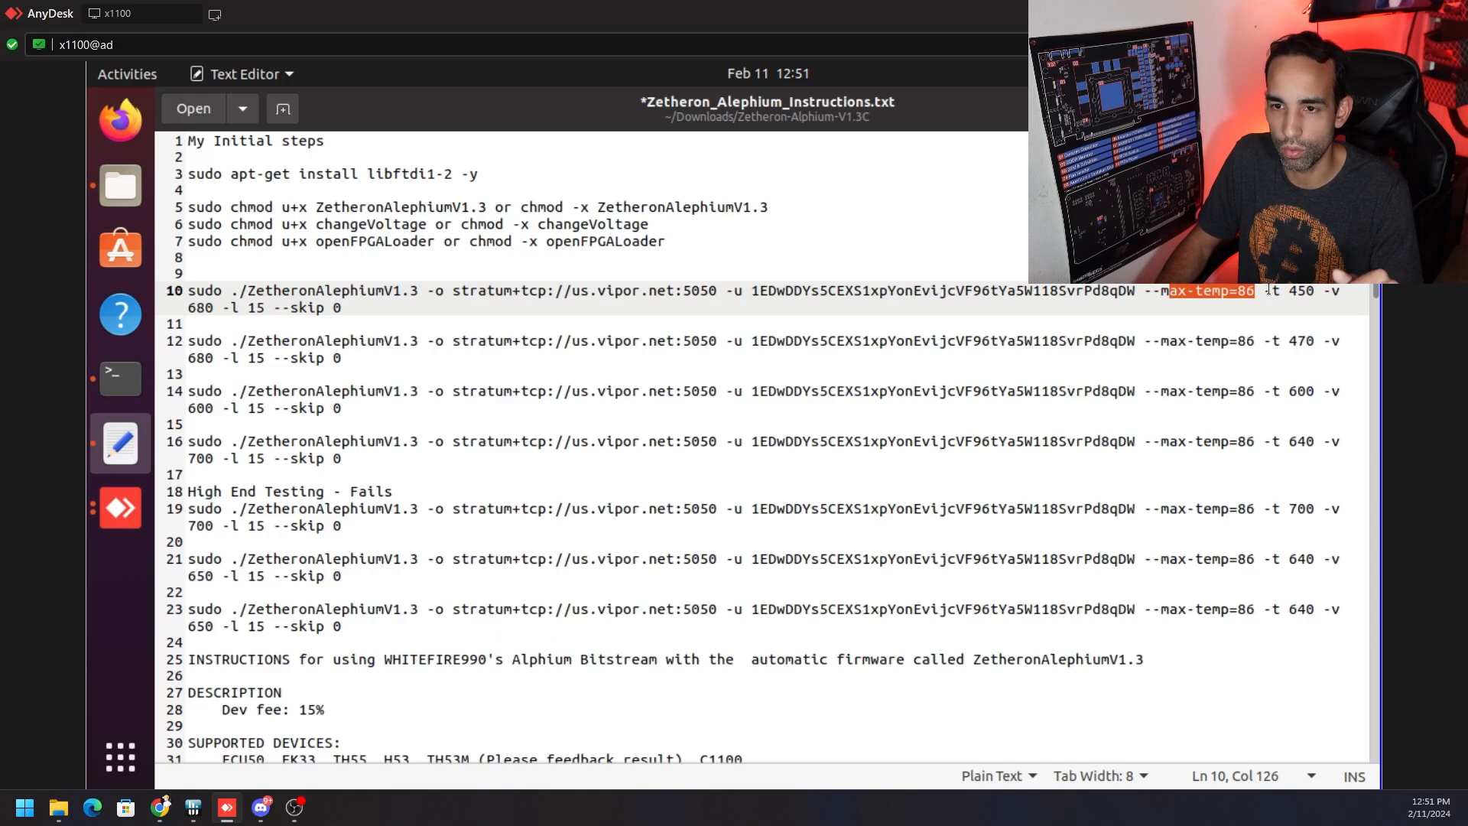
{"action": "left_click", "coordinate": [1267, 291]}
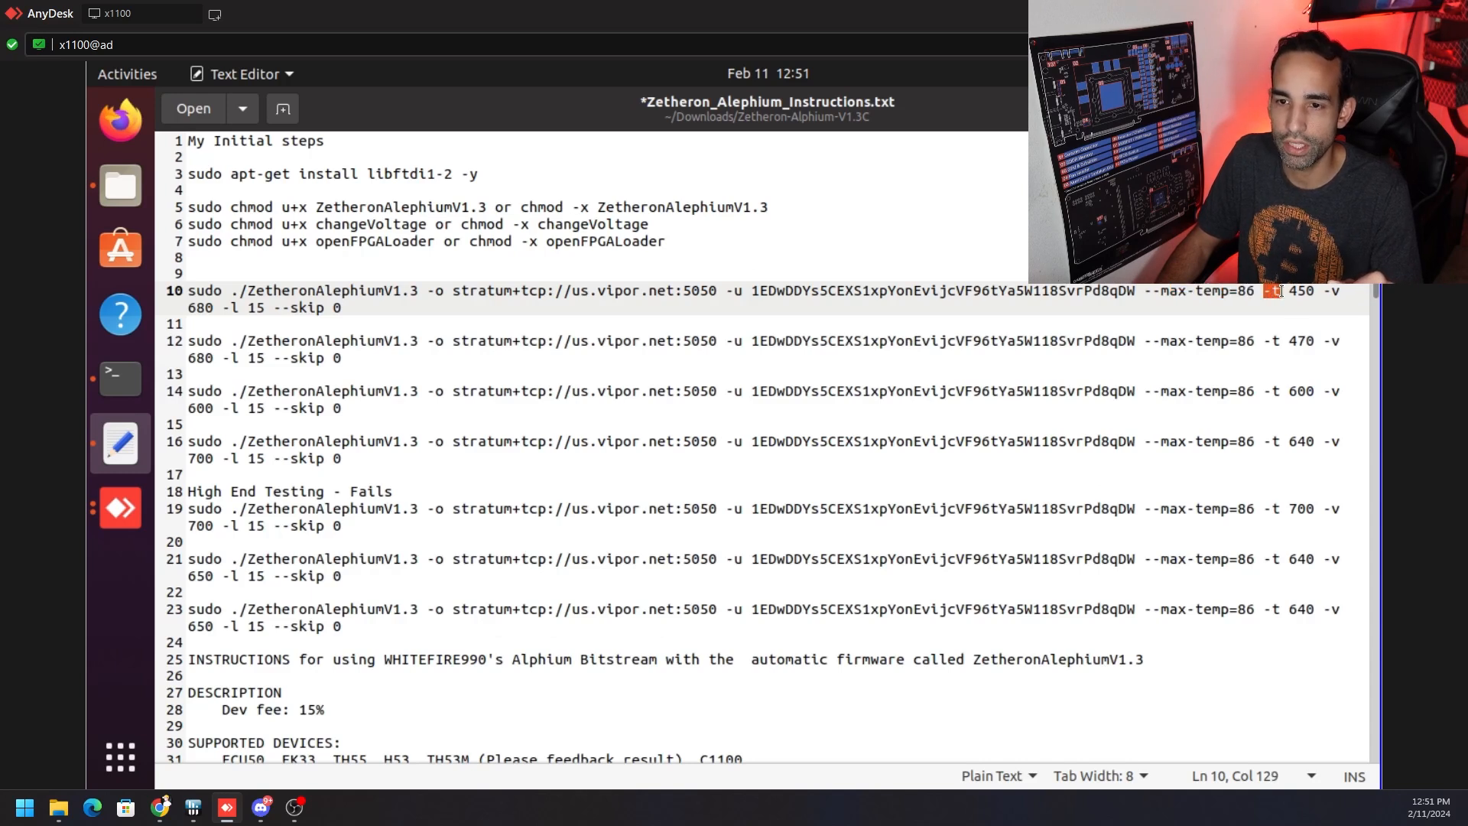
{"action": "left_click", "coordinate": [1328, 351]}
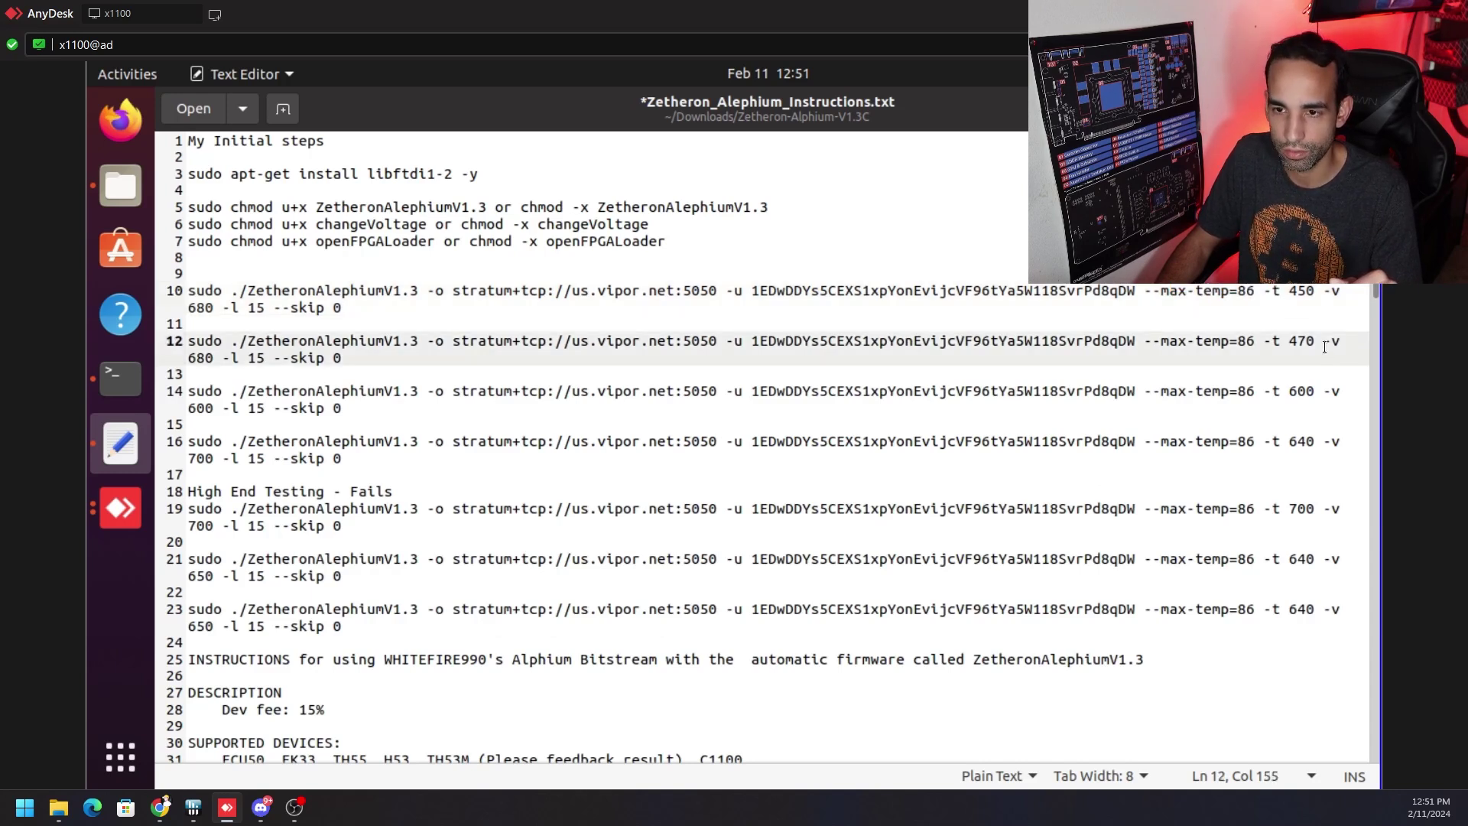
{"action": "double_click", "coordinate": [1296, 290]}
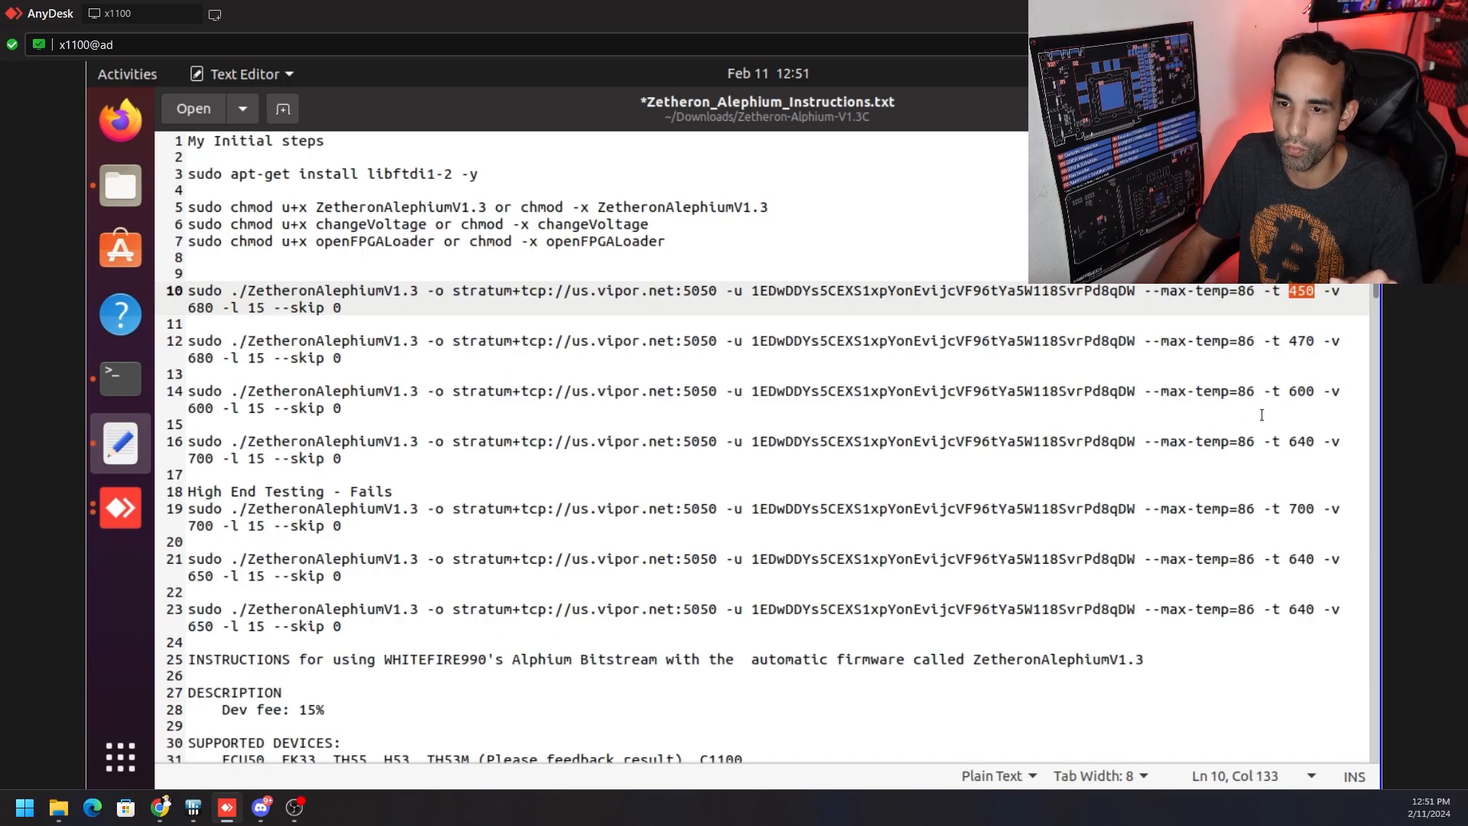
{"action": "left_click_drag", "start_coordinate": [344, 409], "coordinate": [187, 391]}
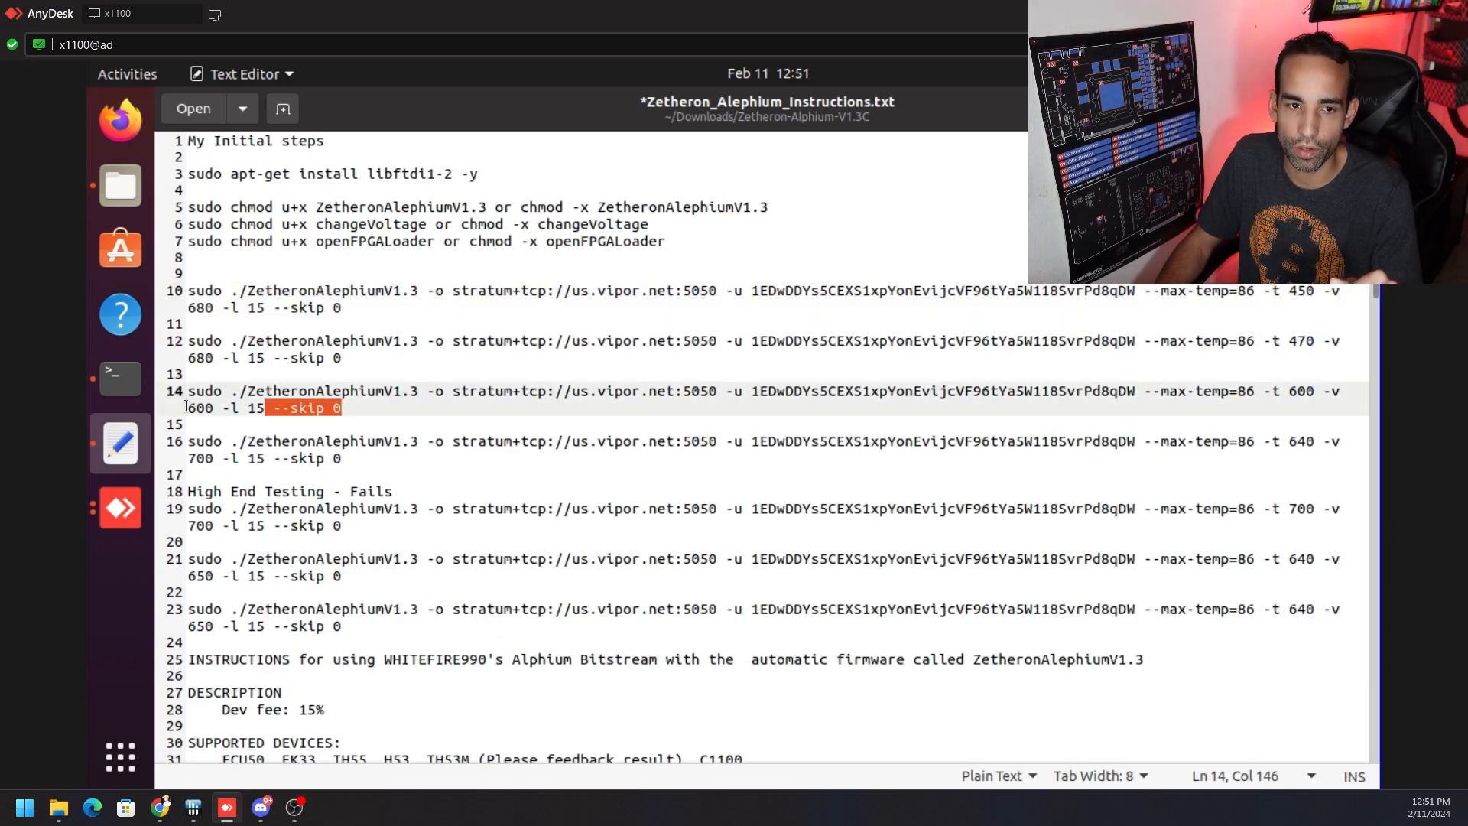
{"action": "left_click", "coordinate": [401, 376]}
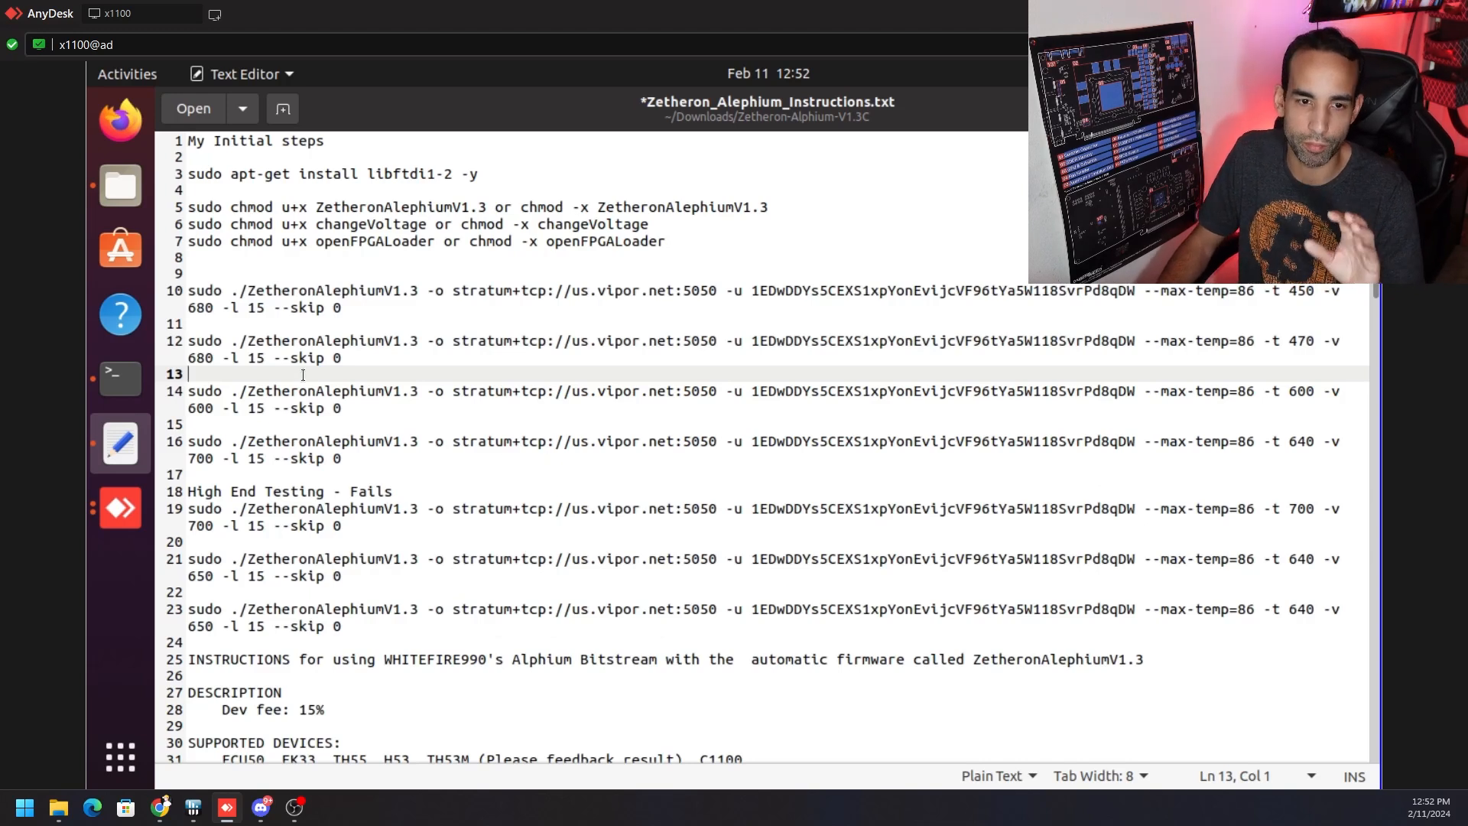
{"action": "double_click", "coordinate": [257, 356]}
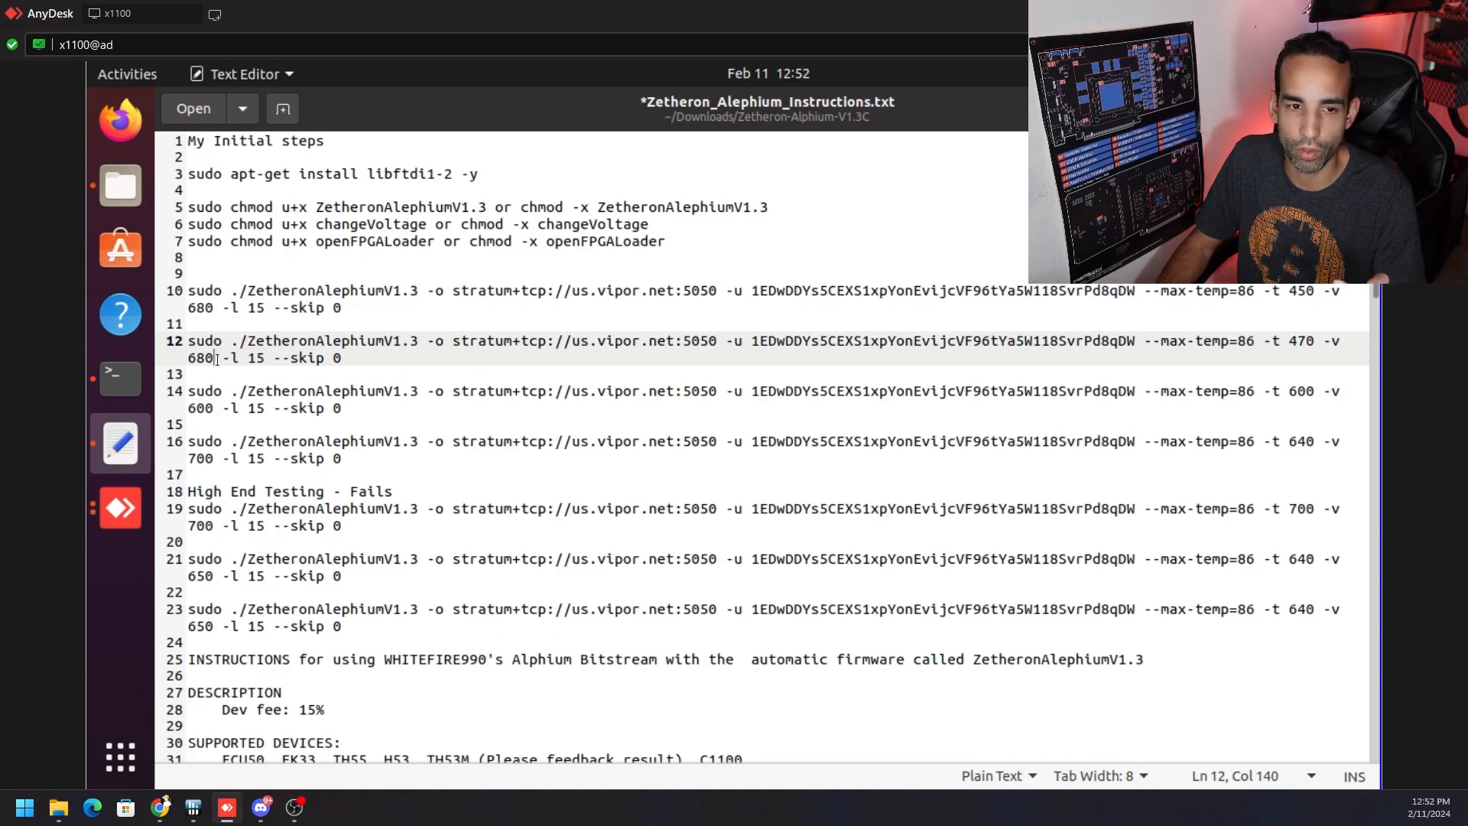
{"action": "left_click_drag", "start_coordinate": [201, 357], "coordinate": [1335, 342]}
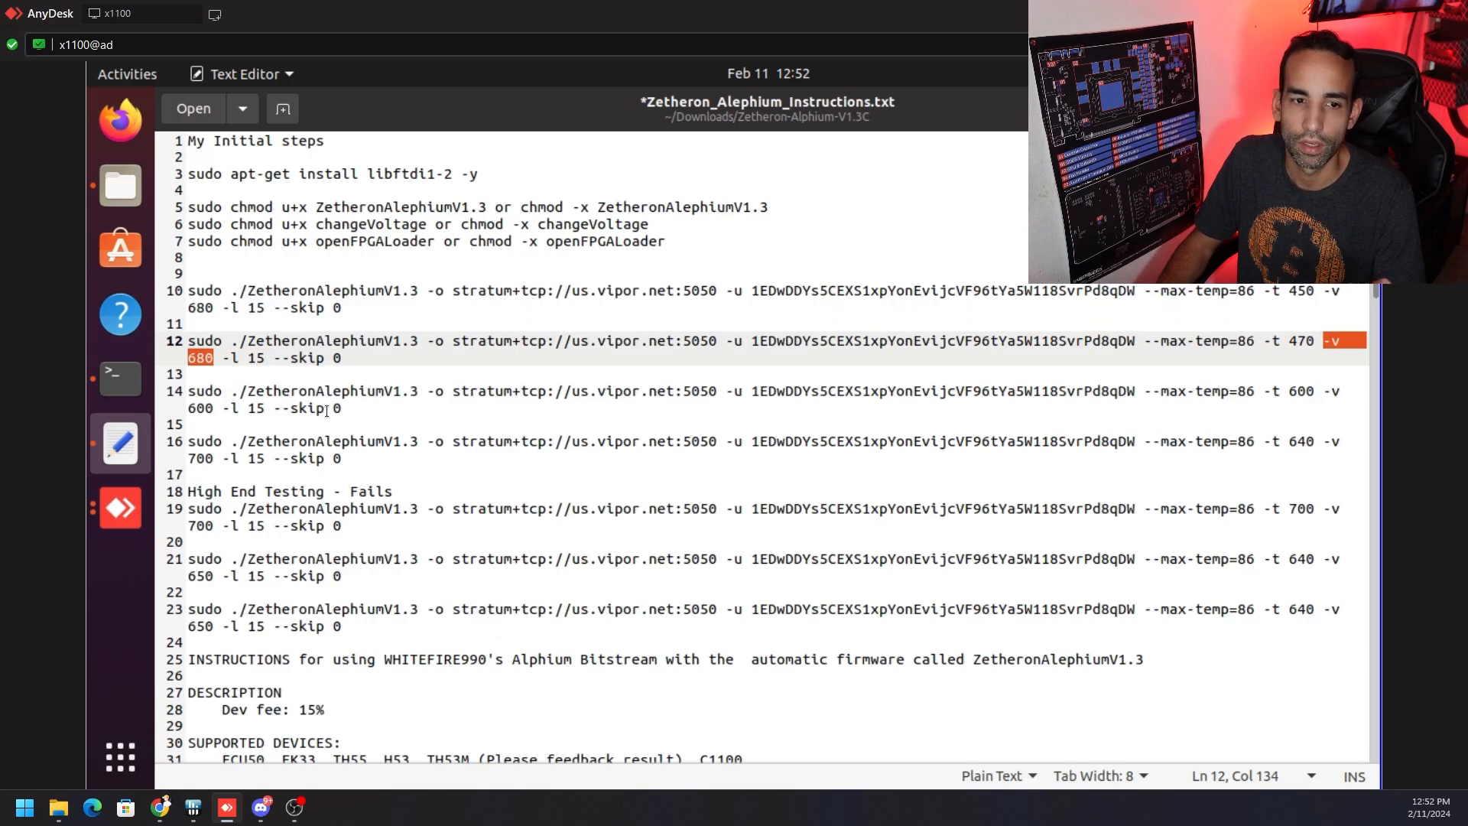
{"action": "left_click_drag", "start_coordinate": [223, 357], "coordinate": [266, 356]}
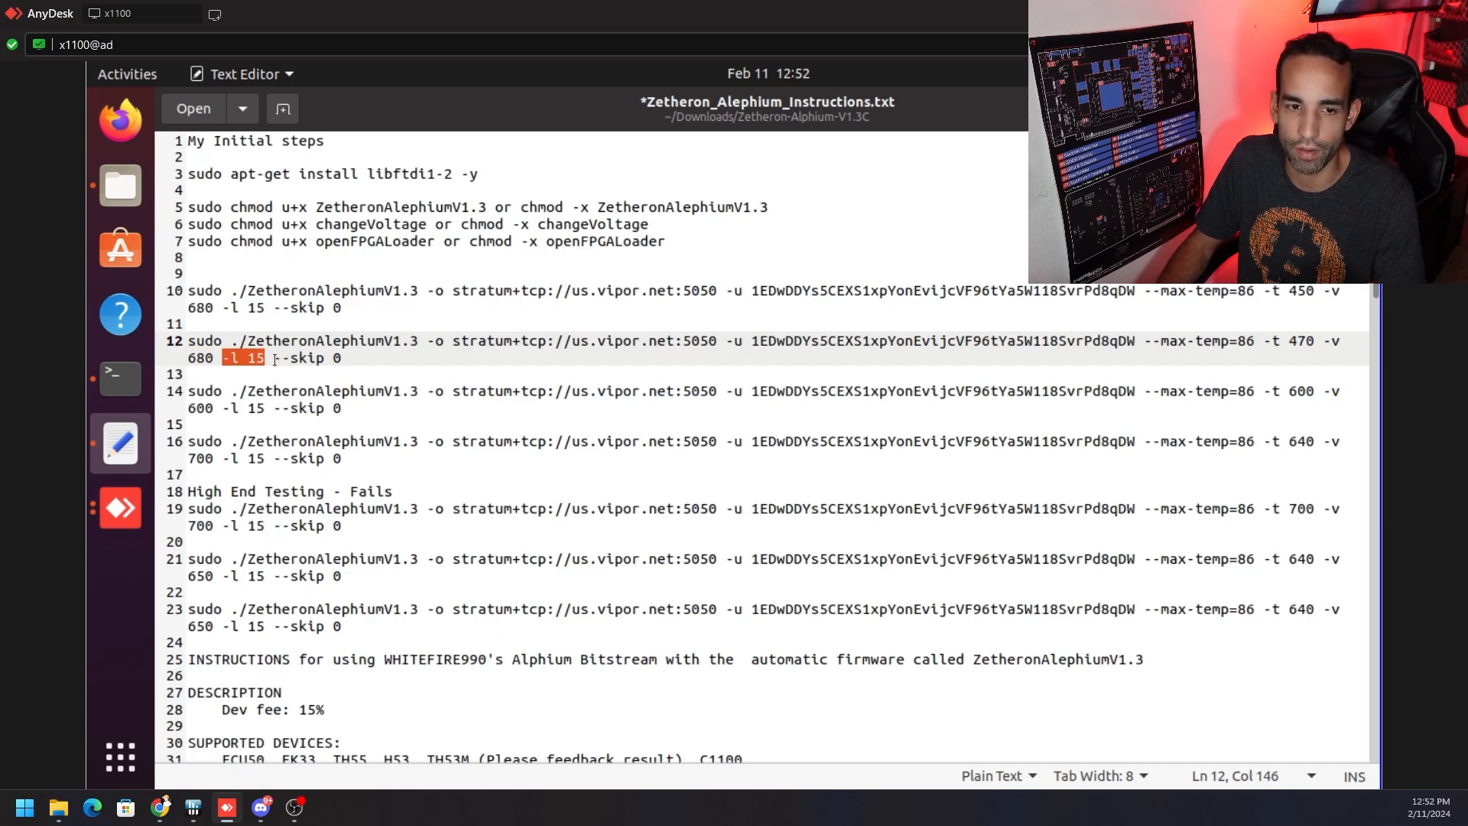
{"action": "left_click_drag", "start_coordinate": [273, 358], "coordinate": [344, 359]}
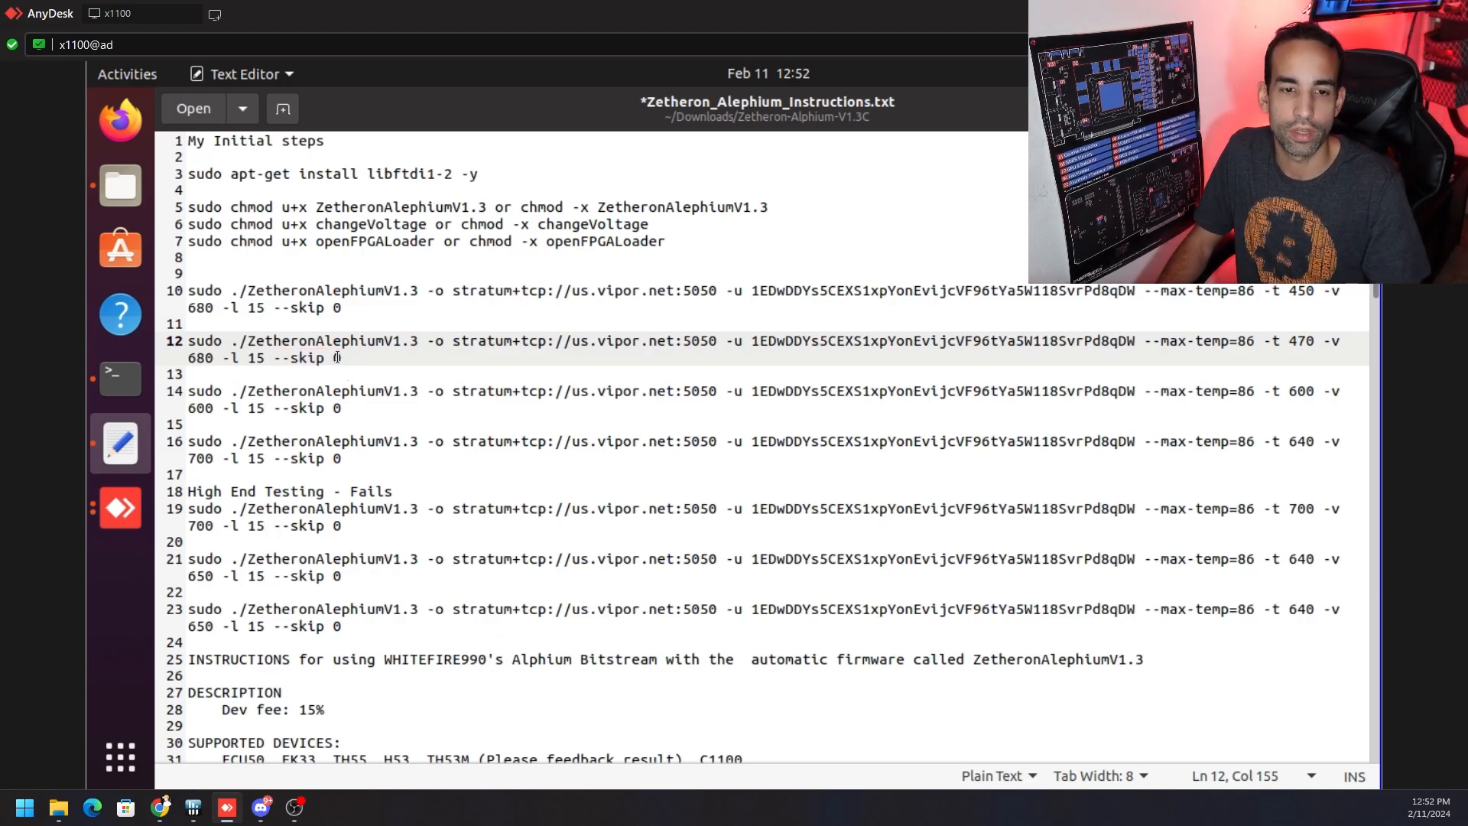
{"action": "left_click", "coordinate": [345, 360]}
{"action": "scroll", "coordinate": [437, 371], "scroll_direction": "down", "scroll_amount": 3}
{"action": "scroll", "coordinate": [437, 371], "scroll_direction": "down", "scroll_amount": 4}
{"action": "scroll", "coordinate": [459, 437], "scroll_direction": "down", "scroll_amount": 4}
{"action": "scroll", "coordinate": [483, 482], "scroll_direction": "down", "scroll_amount": 3}
{"action": "scroll", "coordinate": [497, 514], "scroll_direction": "down", "scroll_amount": 2}
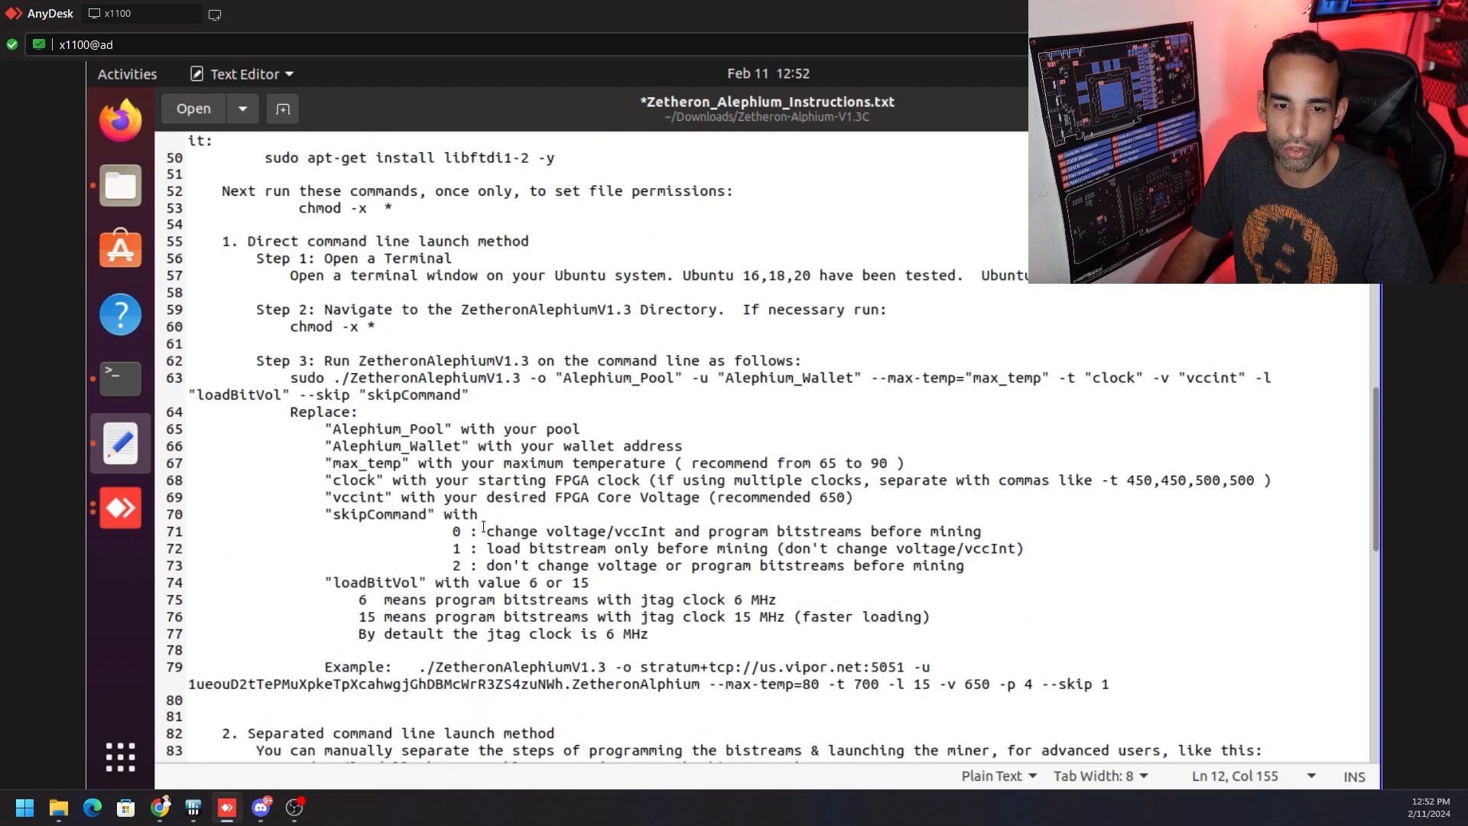
{"action": "left_click_drag", "start_coordinate": [486, 531], "coordinate": [983, 531]}
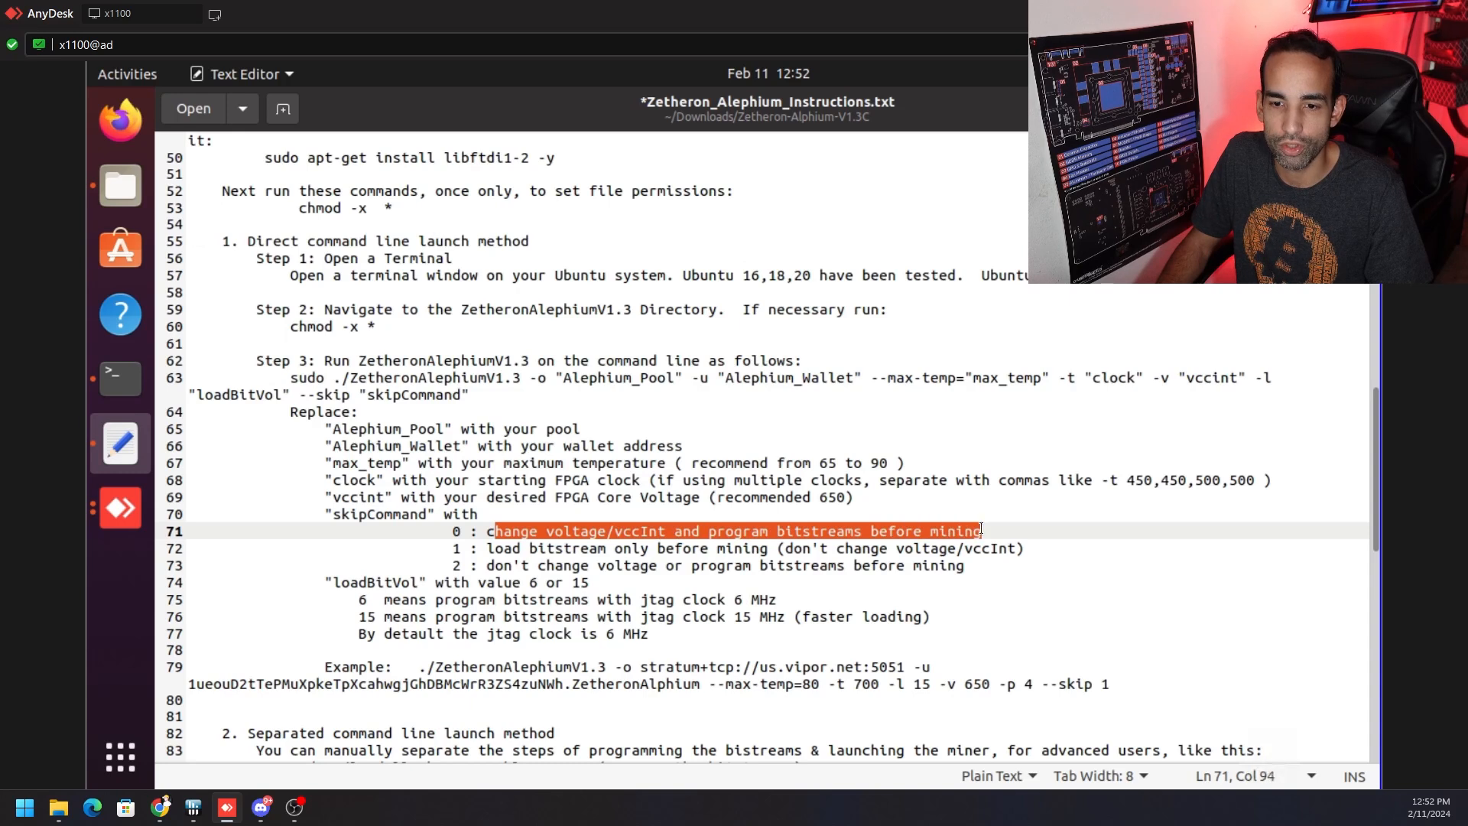
{"action": "left_click", "coordinate": [764, 531]}
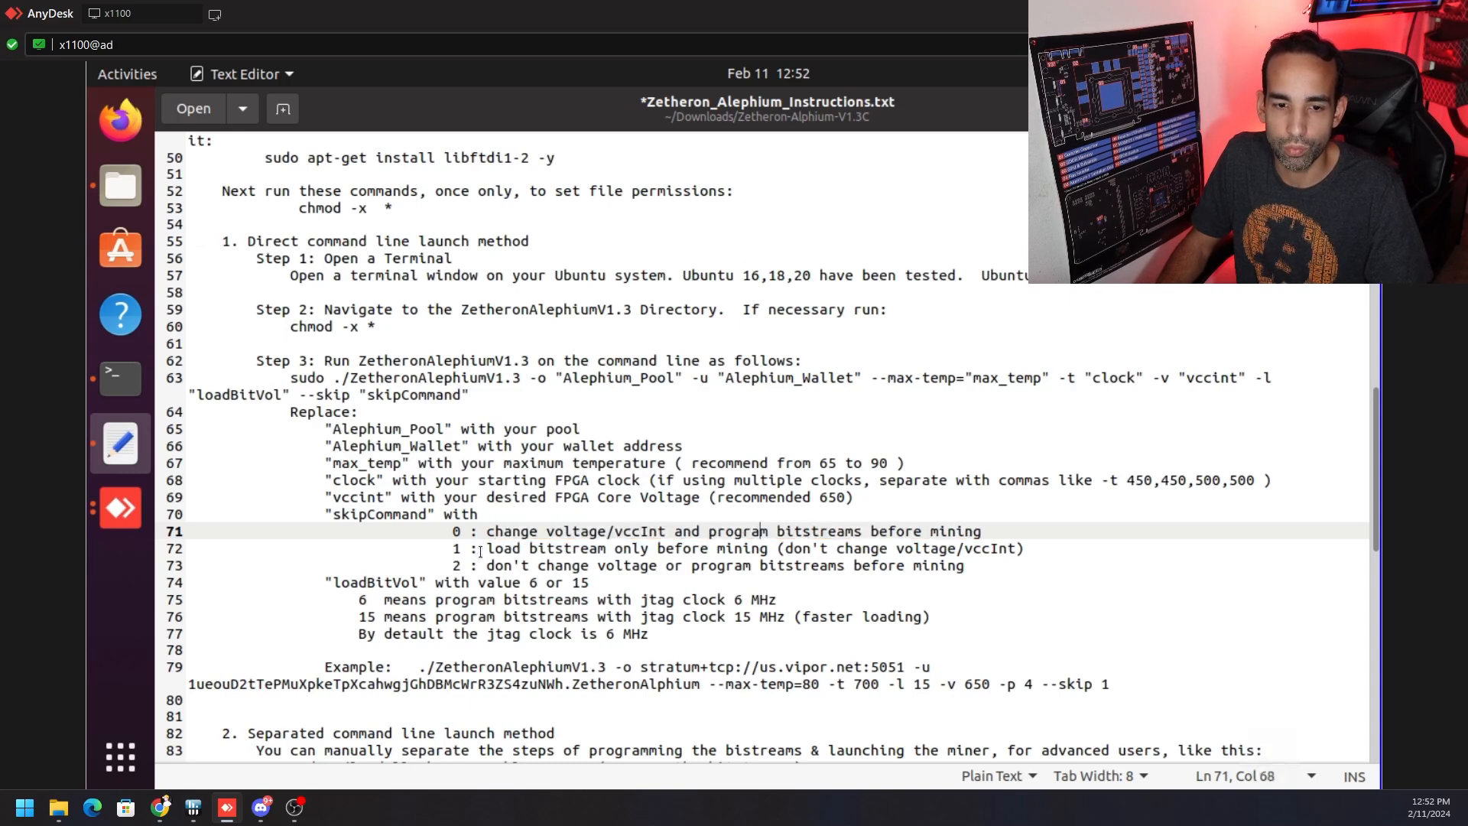
{"action": "left_click_drag", "start_coordinate": [487, 549], "coordinate": [1030, 546]}
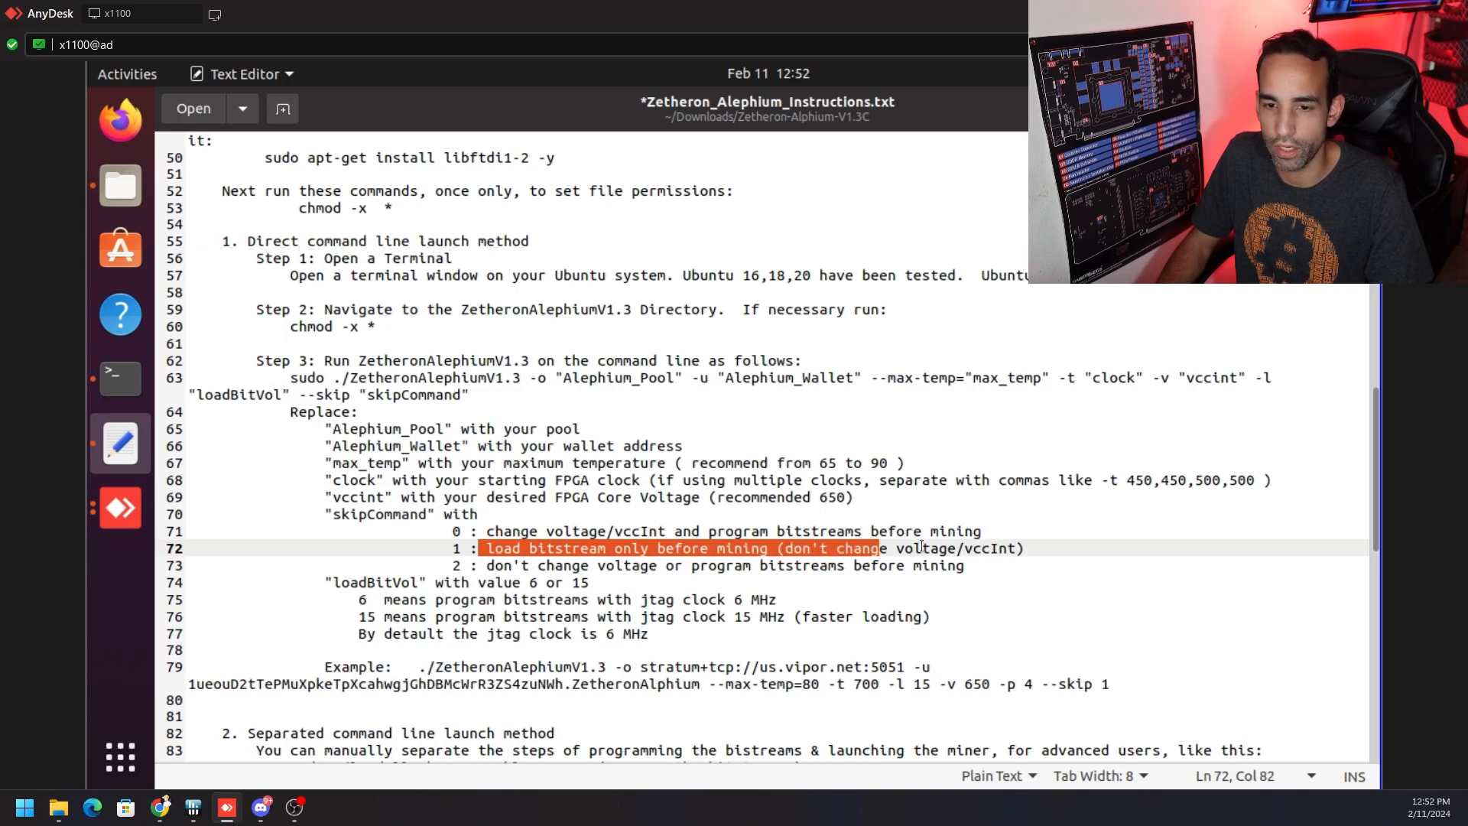
{"action": "left_click", "coordinate": [635, 590]}
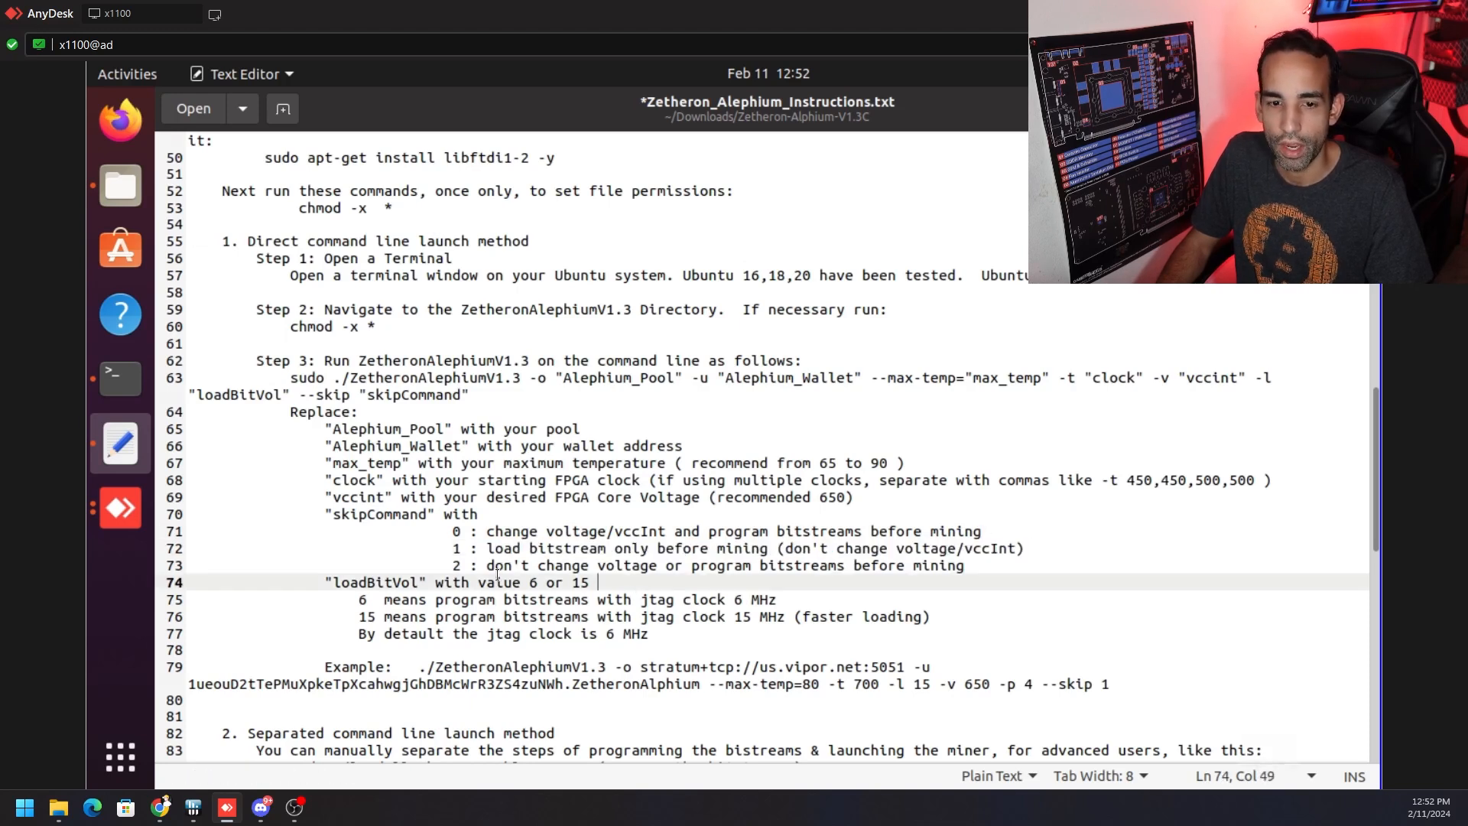
{"action": "left_click_drag", "start_coordinate": [482, 565], "coordinate": [970, 563]}
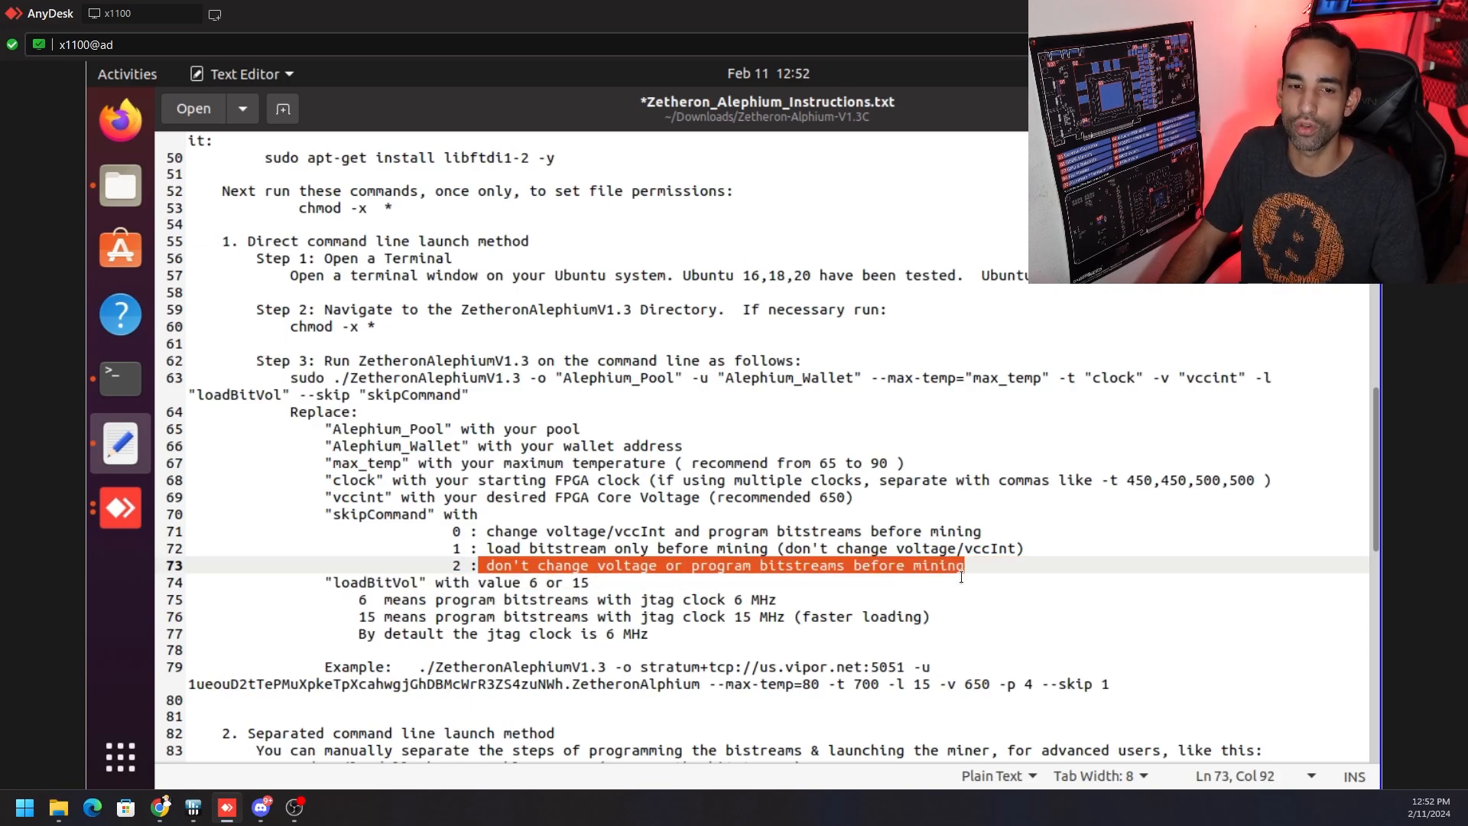
{"action": "left_click_drag", "start_coordinate": [352, 617], "coordinate": [781, 615]}
{"action": "left_click", "coordinate": [598, 599]}
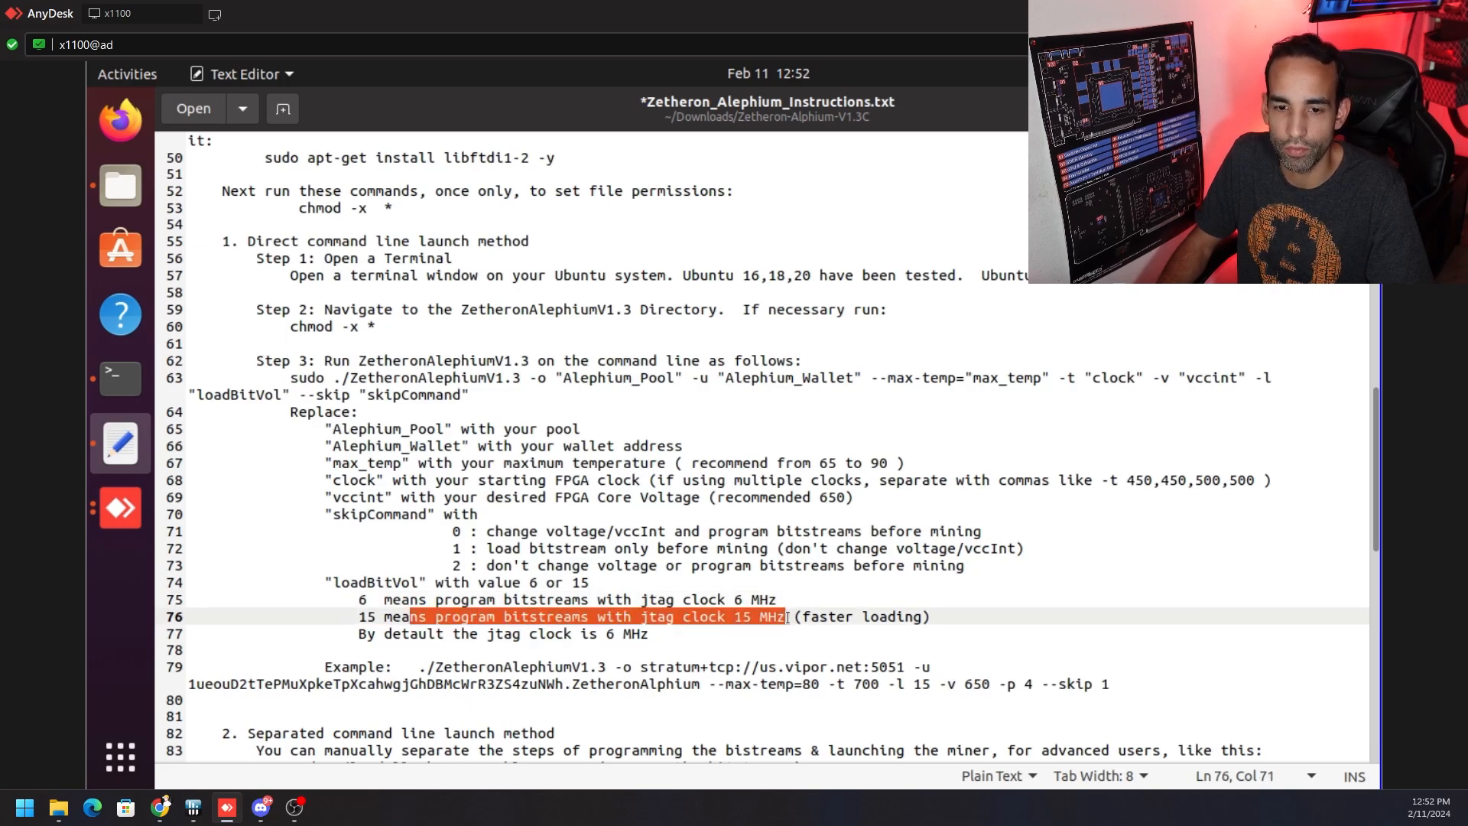
{"action": "left_click_drag", "start_coordinate": [561, 599], "coordinate": [764, 616]}
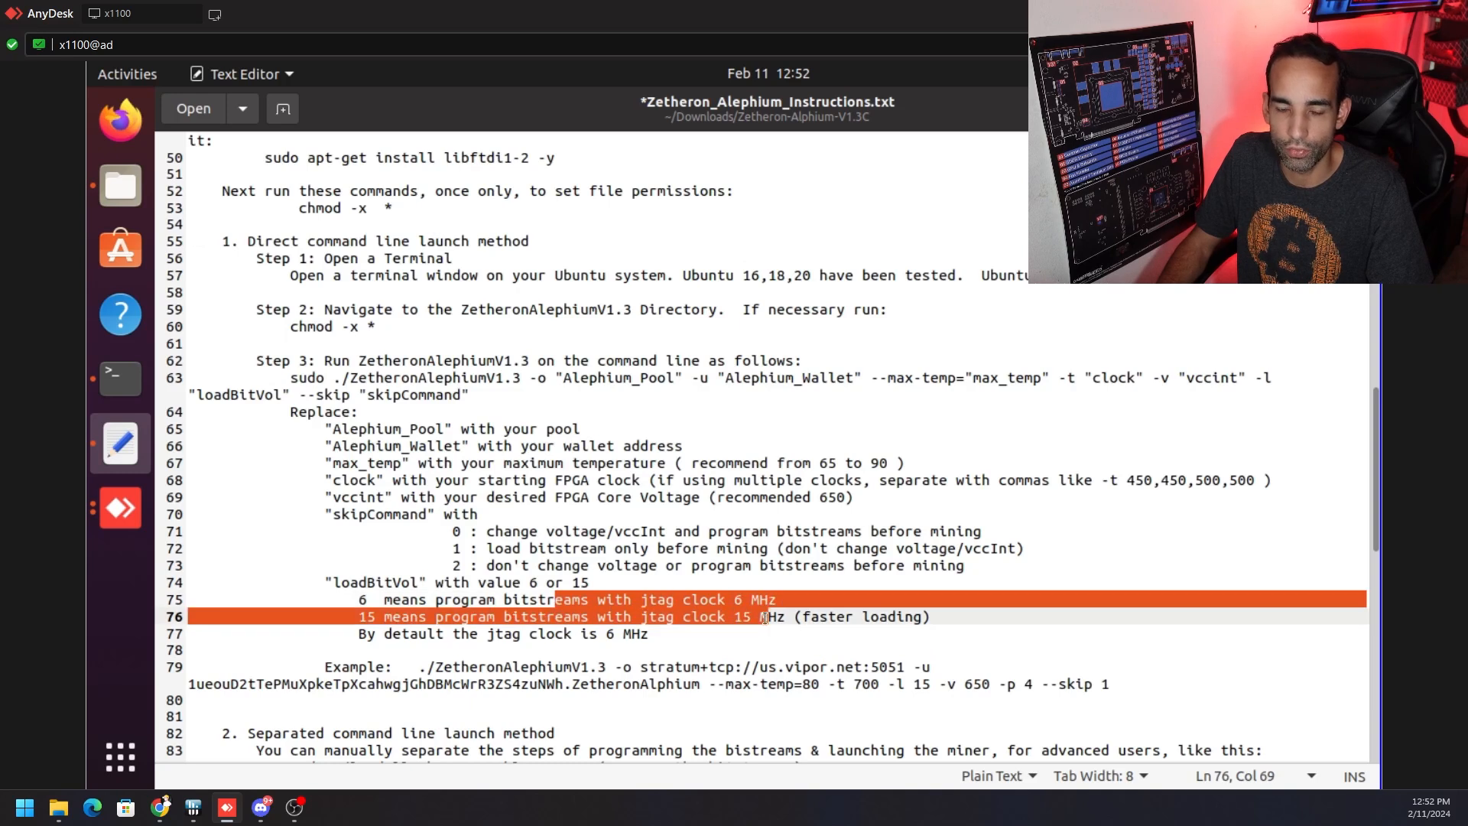
{"action": "left_click", "coordinate": [668, 585]}
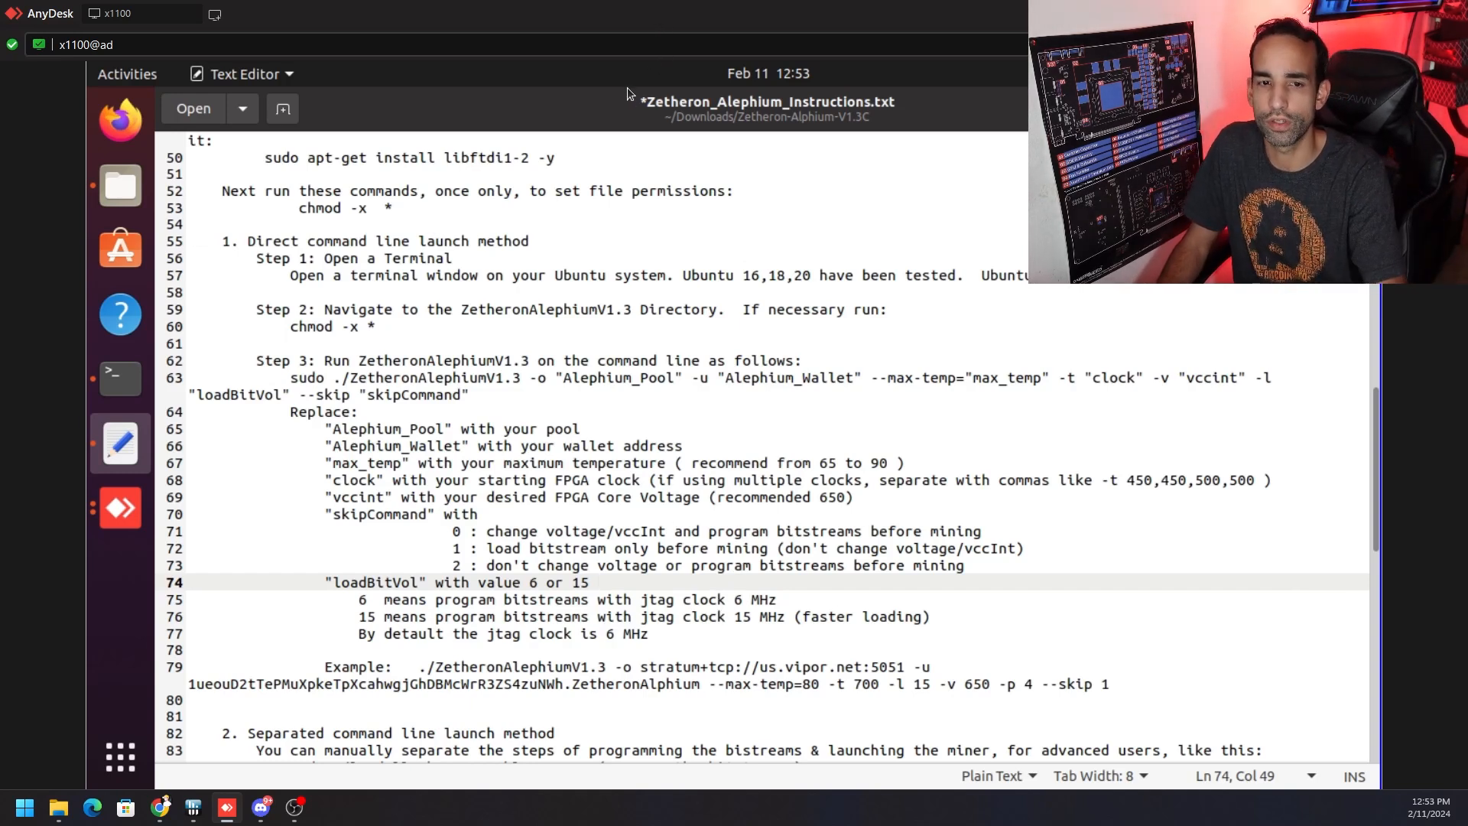
{"action": "scroll", "coordinate": [421, 423], "scroll_direction": "up", "scroll_amount": 8}
{"action": "scroll", "coordinate": [421, 423], "scroll_direction": "up", "scroll_amount": 8}
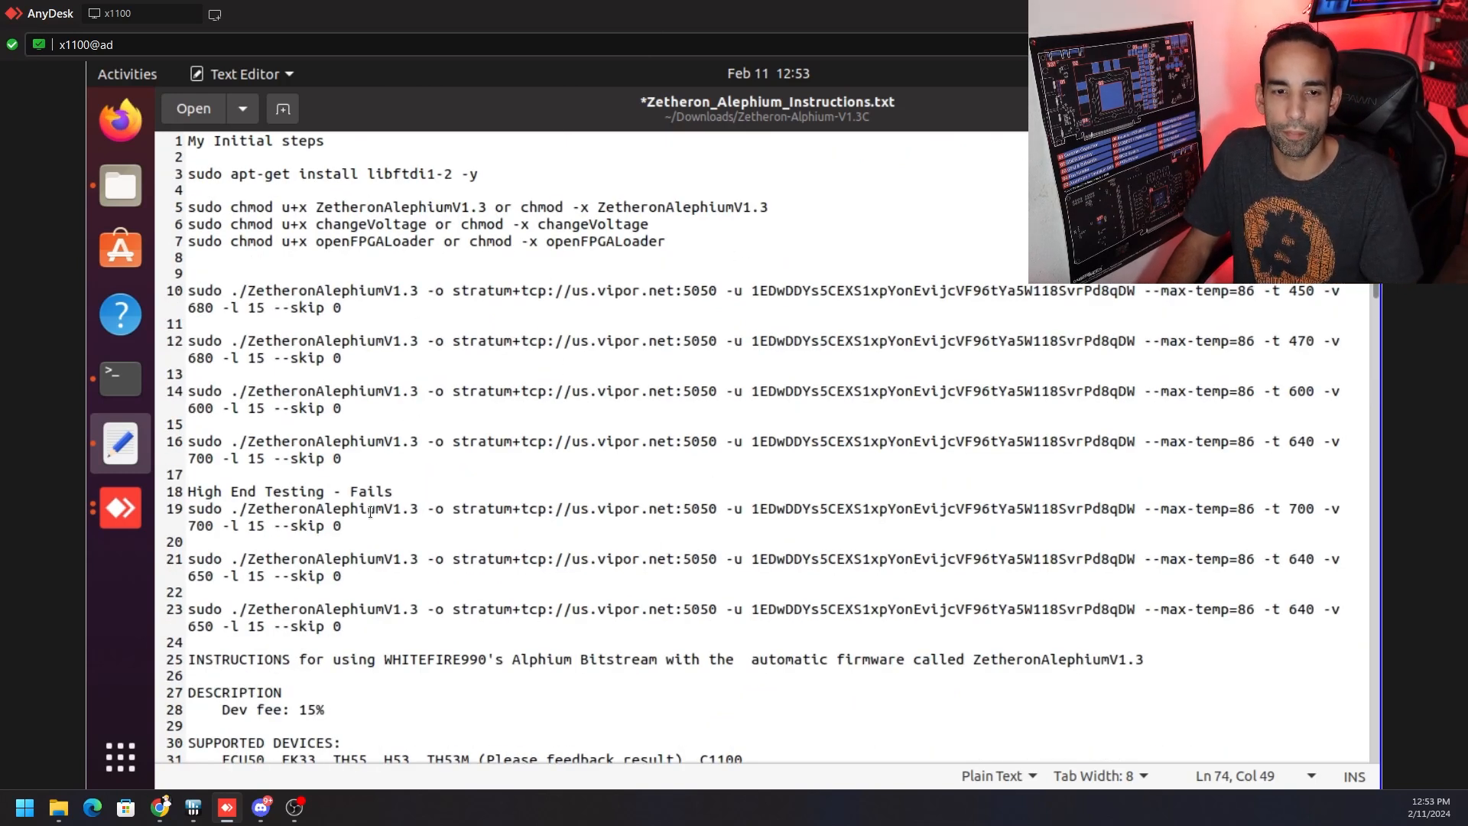
- Highlight the failing line-19 command and the setup commands on lines 3–7, then briefly open a terminal in the miner folder
{"action": "left_click_drag", "start_coordinate": [344, 525], "coordinate": [174, 512]}
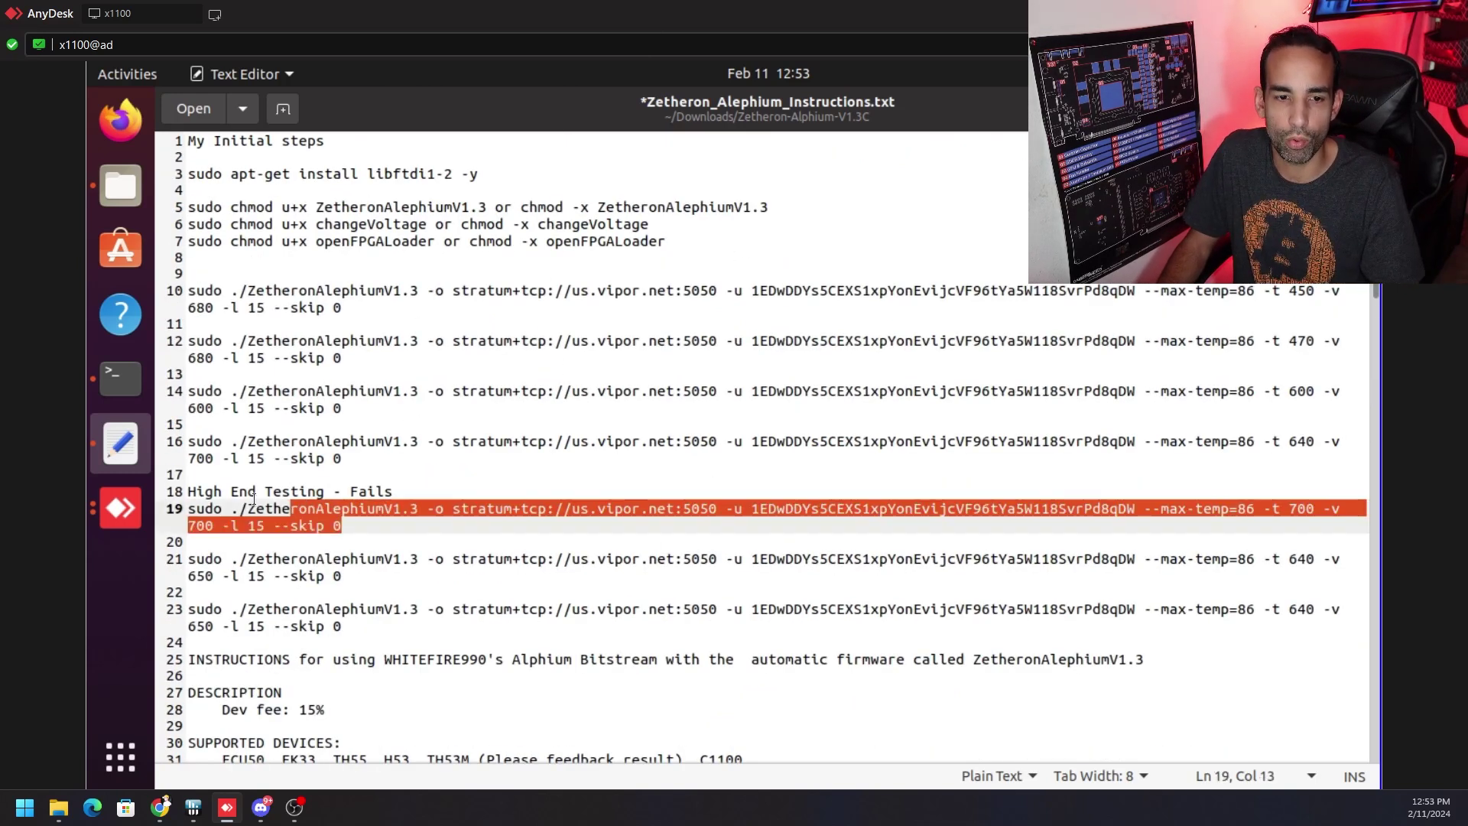
{"action": "left_click", "coordinate": [690, 306]}
{"action": "left_click_drag", "start_coordinate": [680, 250], "coordinate": [159, 167]}
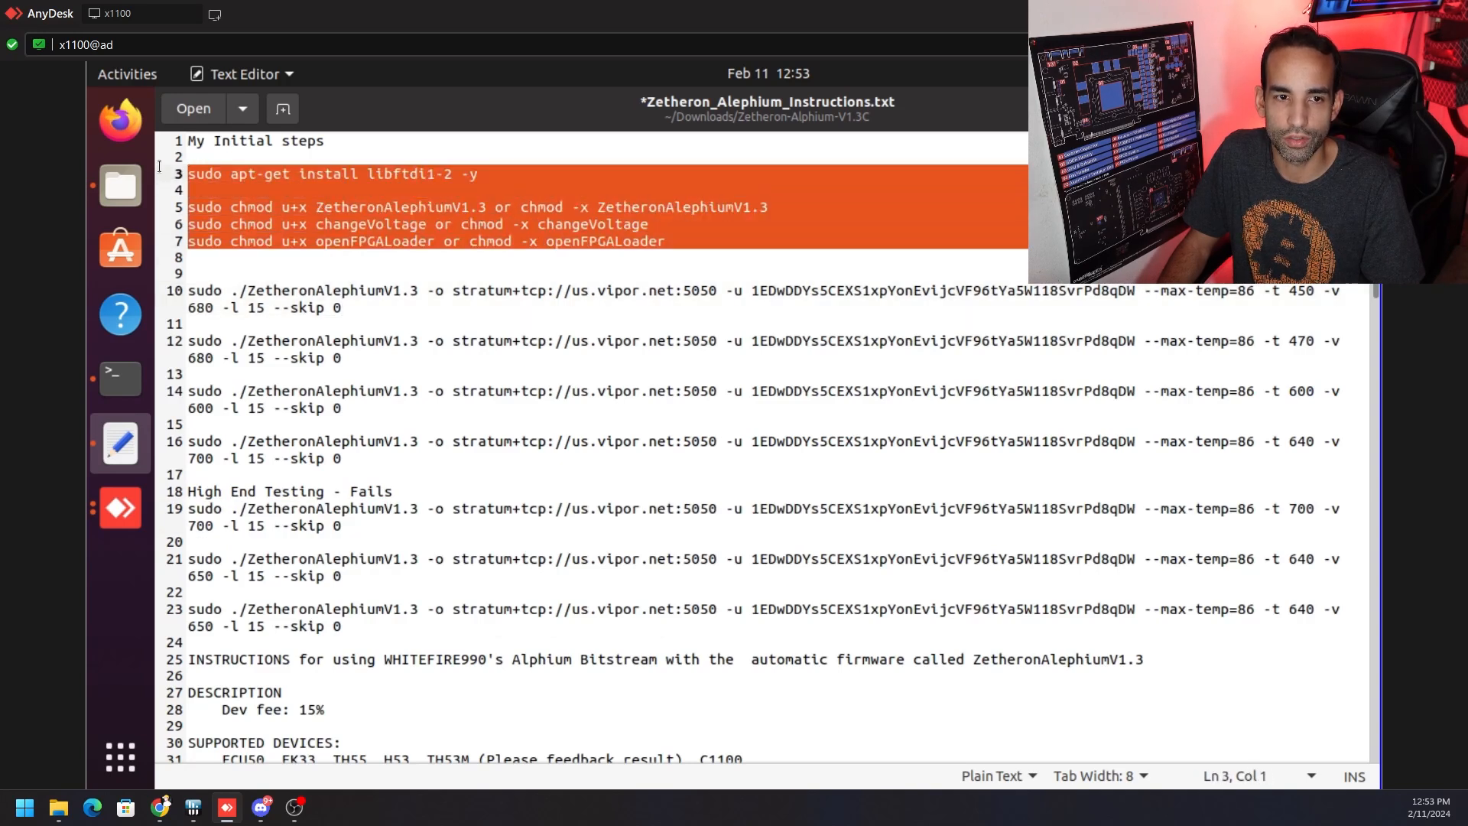
{"action": "key", "text": "alt+Tab"}
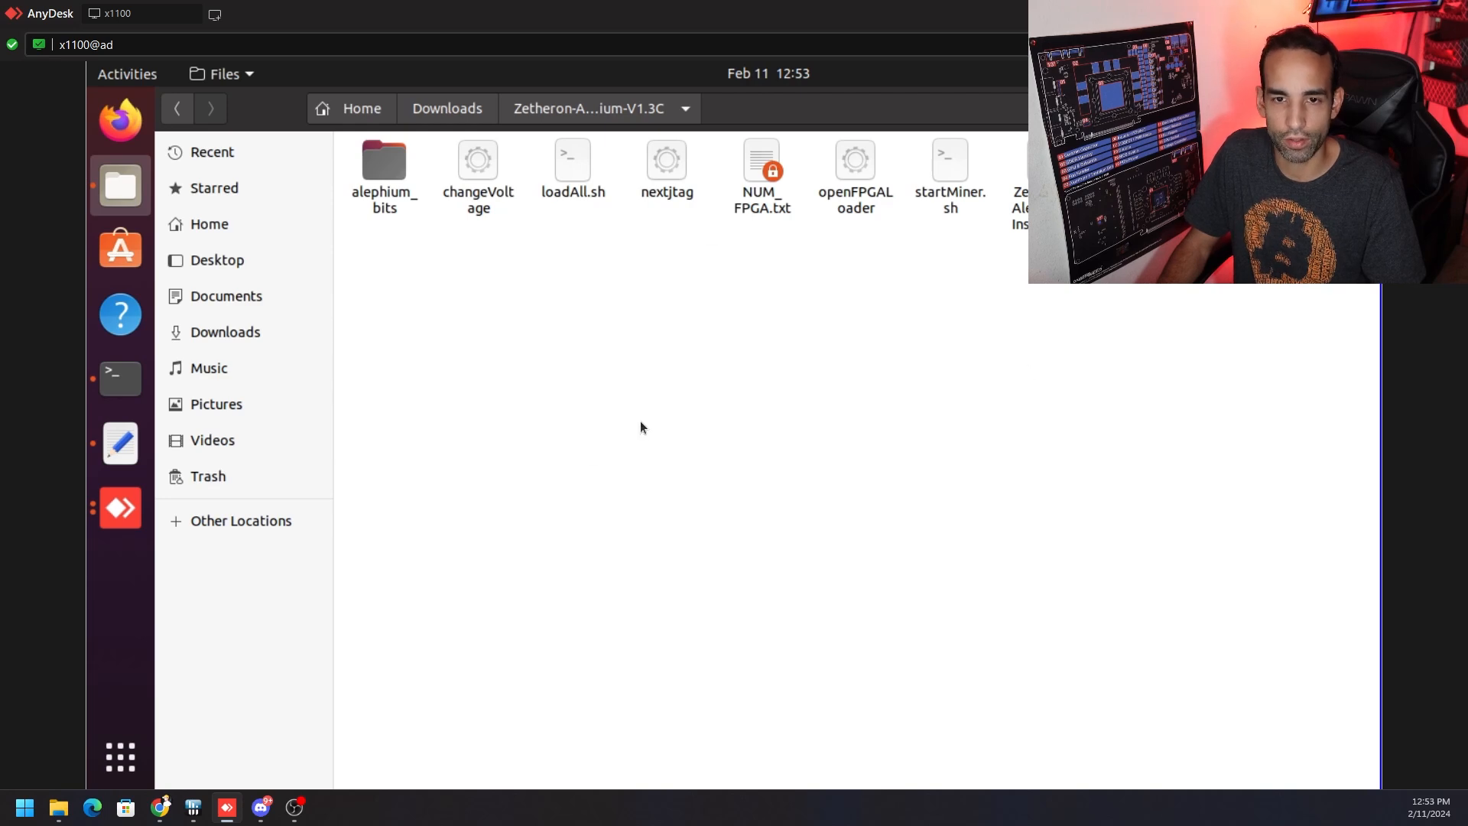
{"action": "right_click", "coordinate": [906, 419]}
{"action": "left_click", "coordinate": [972, 534]}
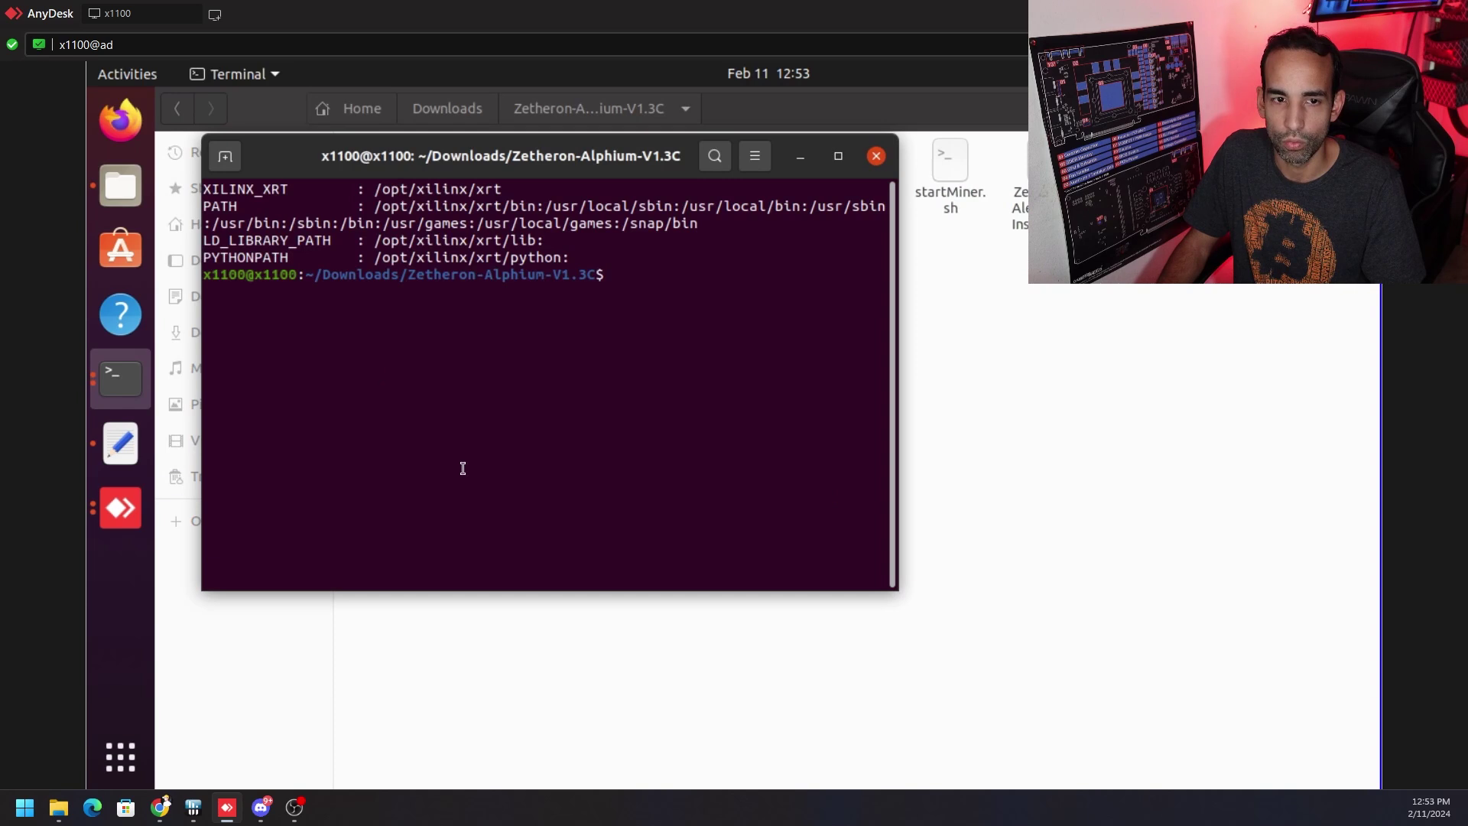
{"action": "left_click", "coordinate": [877, 156]}
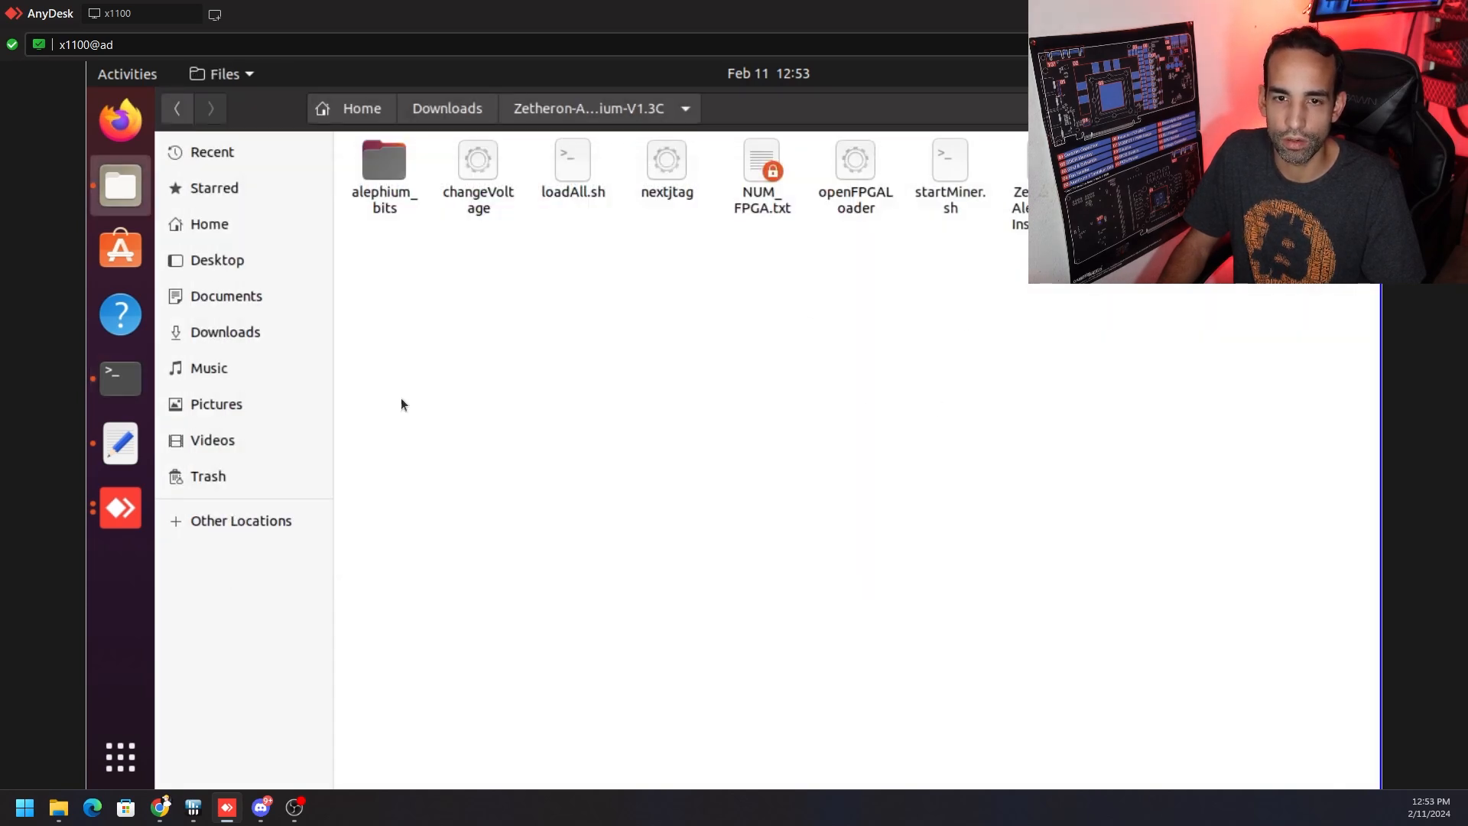
- Highlight the first miner launch command on line 10, then switch to the local browser's YouTube tab
{"action": "left_click", "coordinate": [121, 444]}
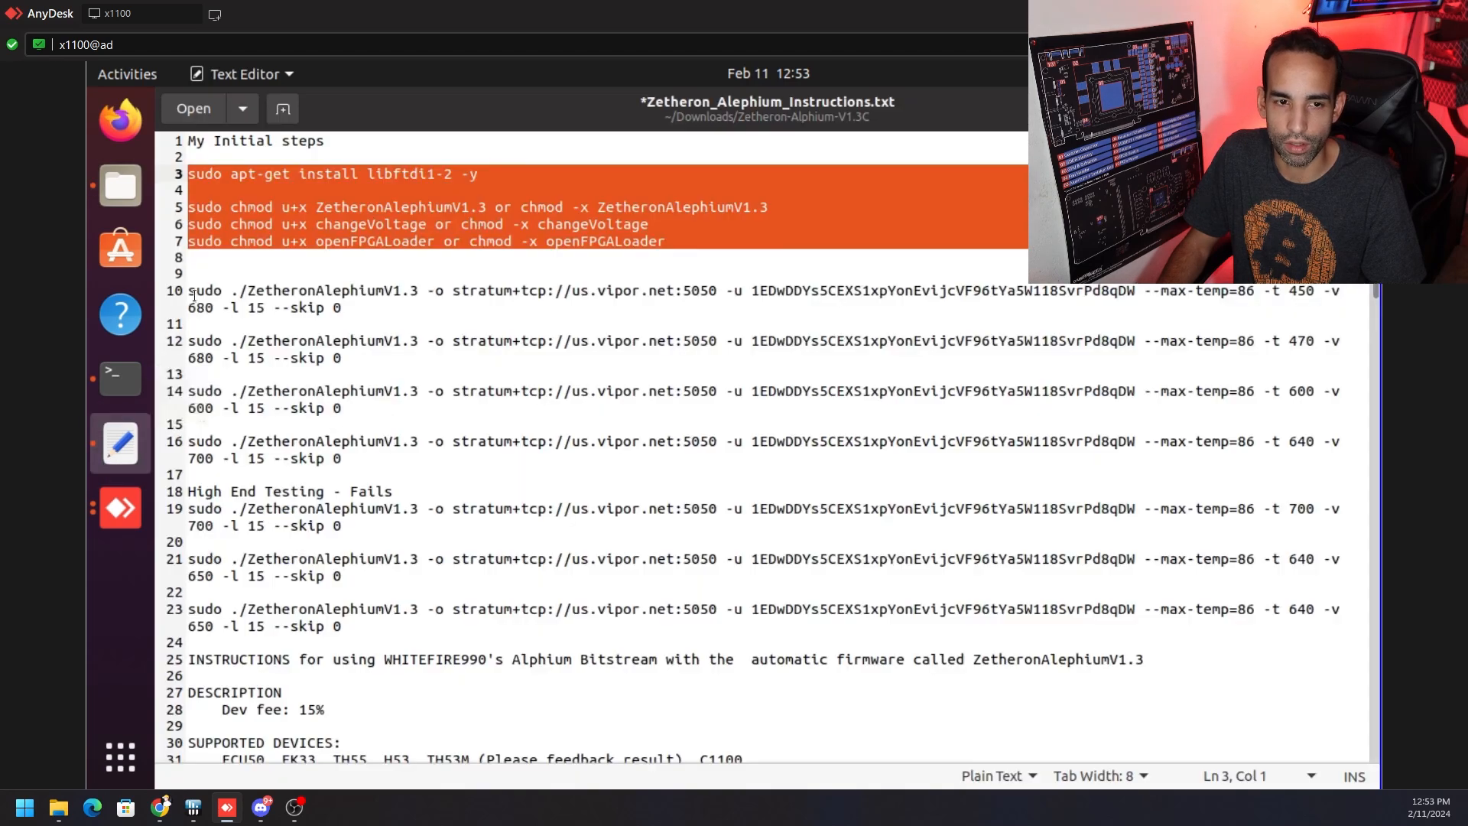
{"action": "left_click_drag", "start_coordinate": [186, 290], "coordinate": [422, 323]}
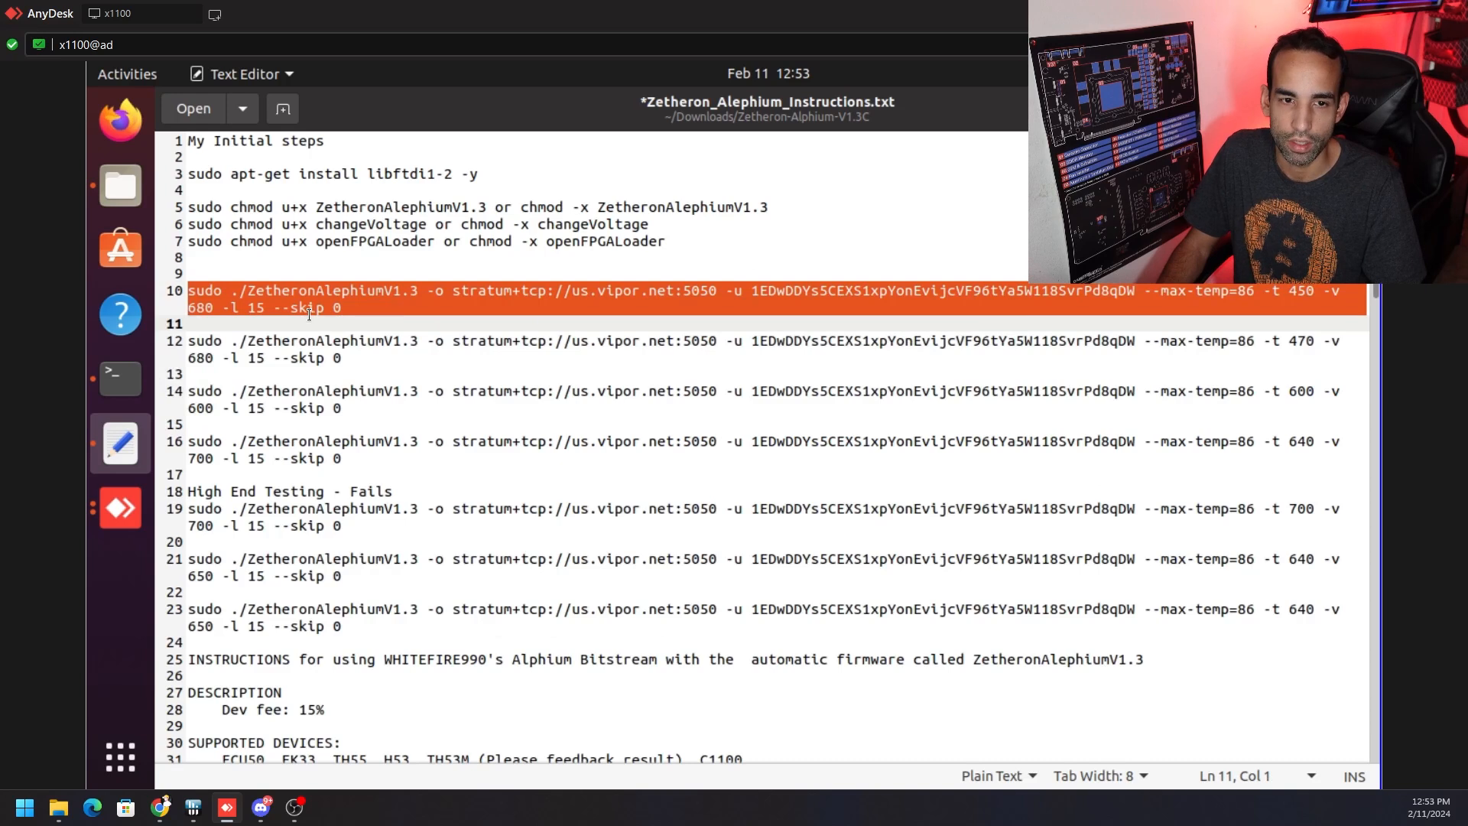
{"action": "left_click", "coordinate": [121, 186]}
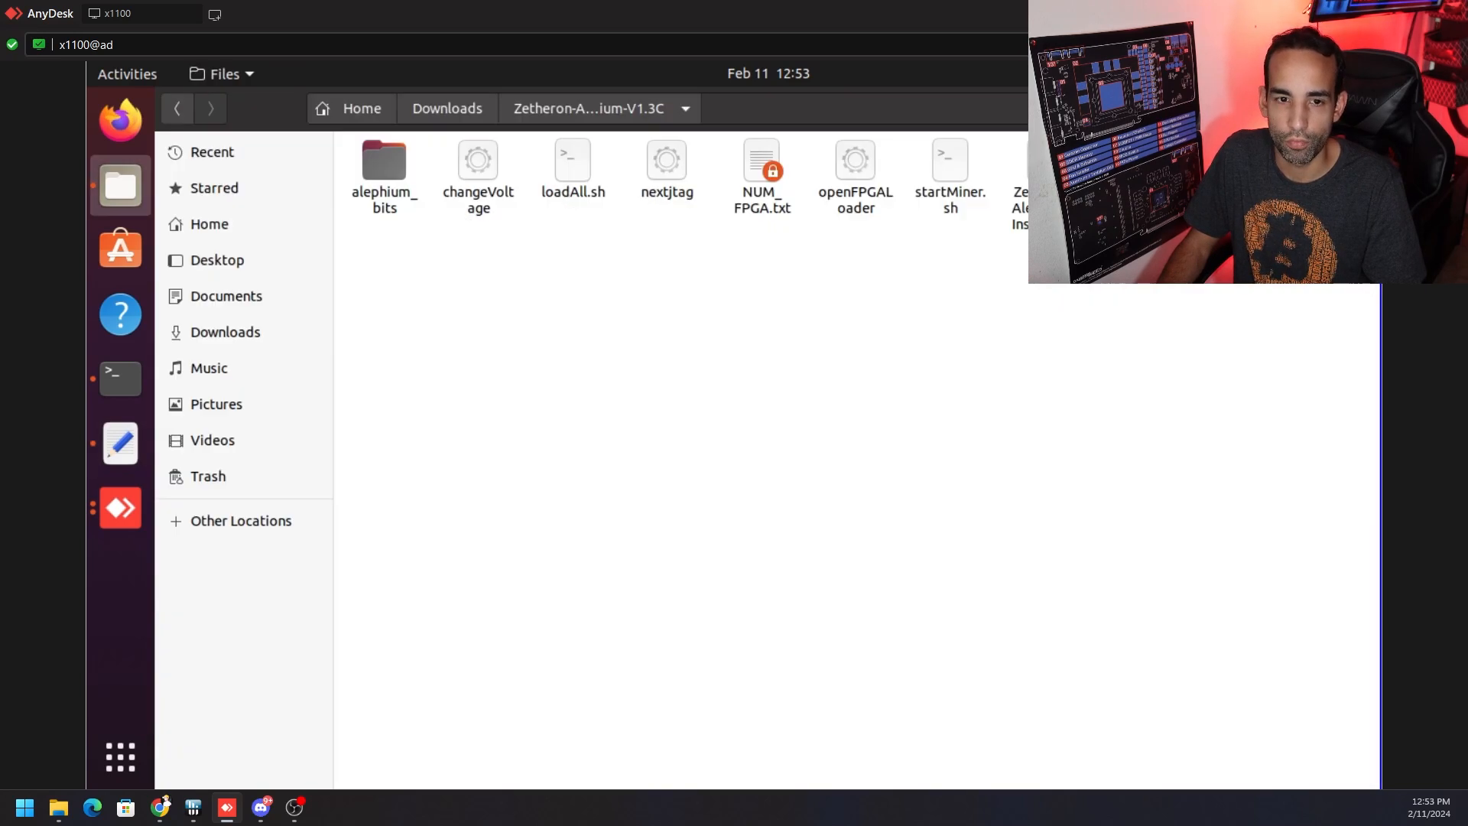
{"action": "left_click", "coordinate": [161, 807]}
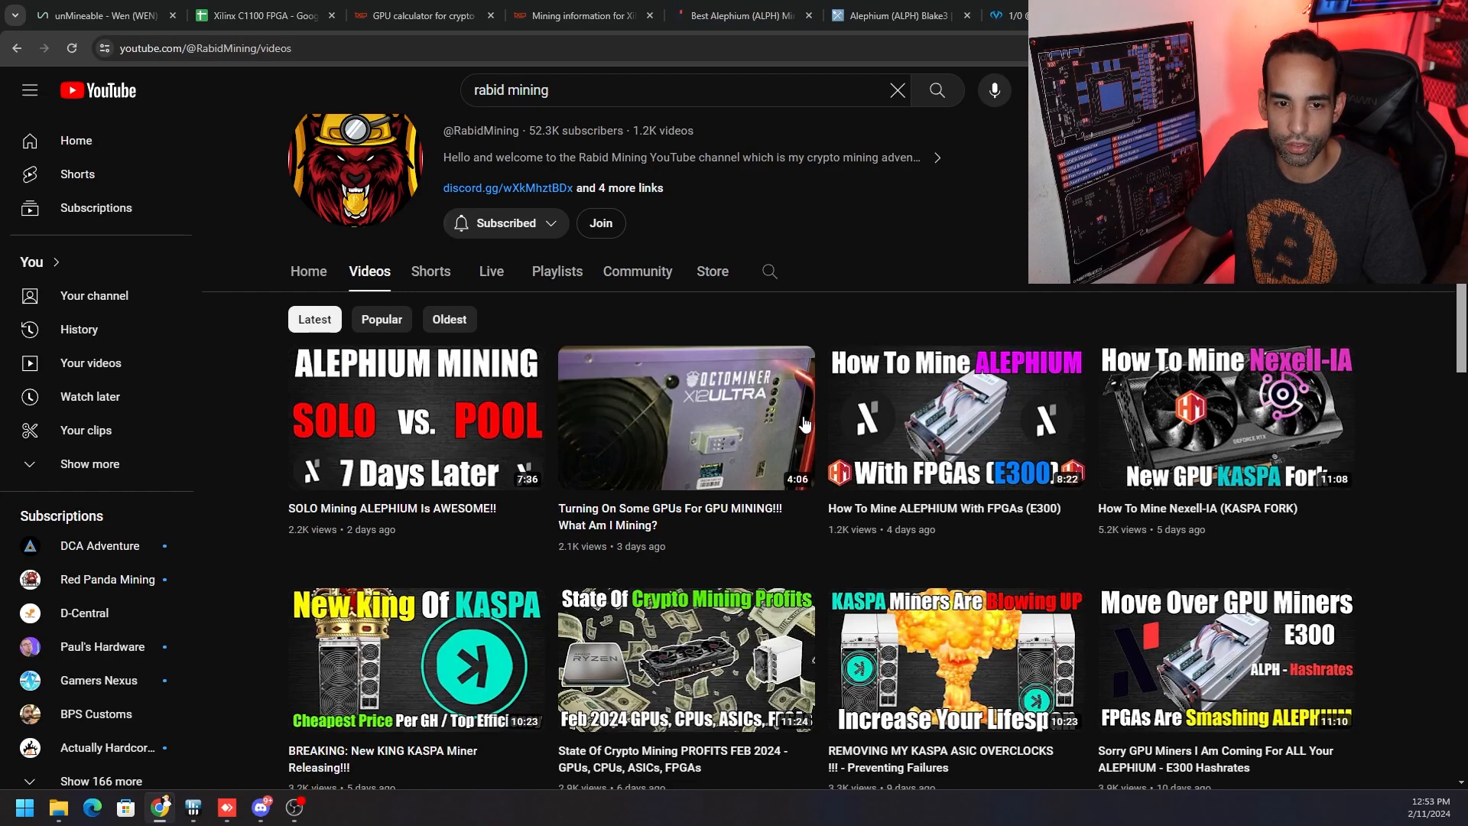
- Switch to the Xilinx C1100 FPGA Google Sheet showing the Alephium tuning results
{"action": "left_click", "coordinate": [244, 16]}
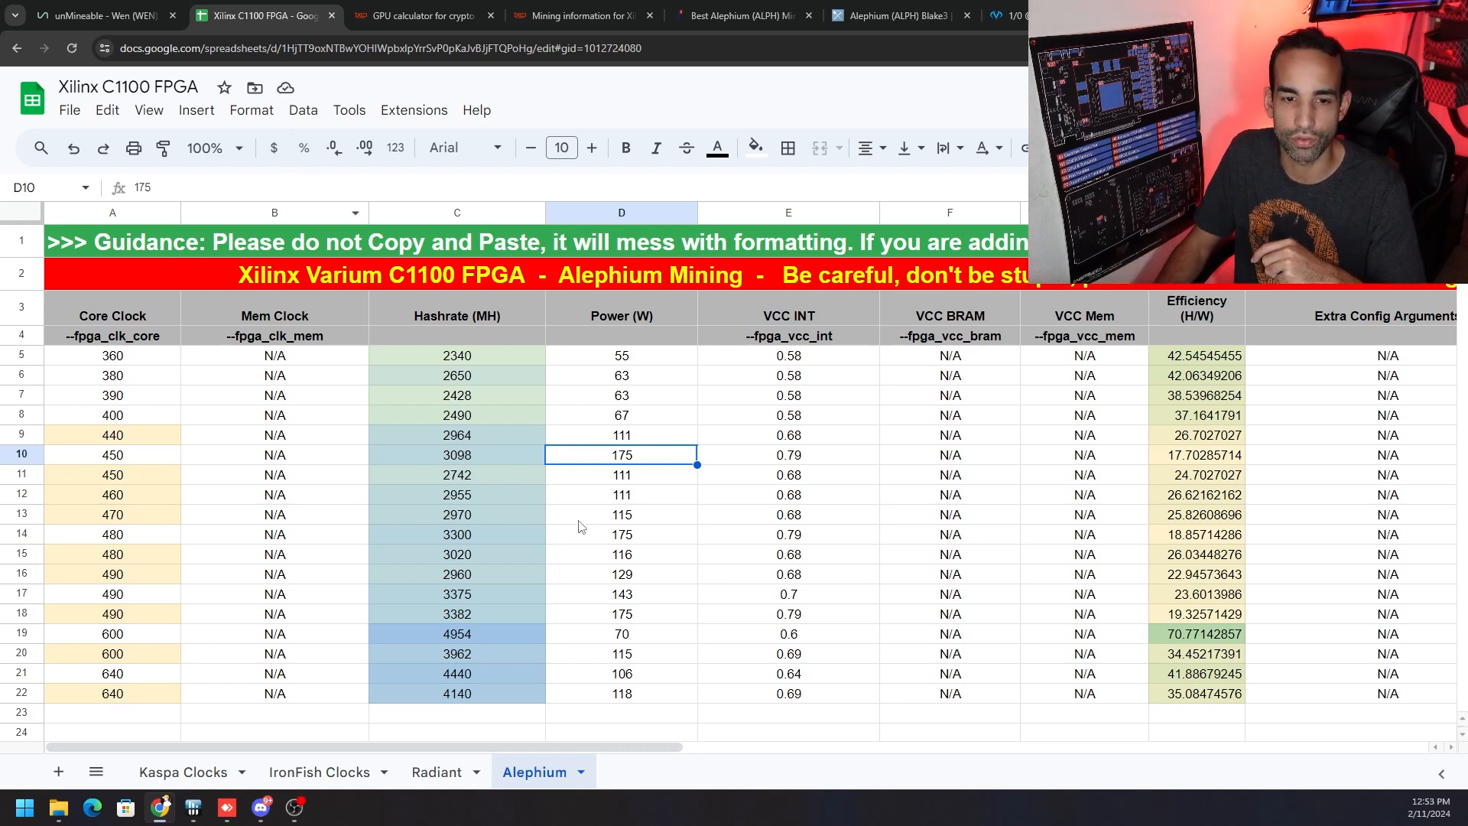
{"action": "mouse_move", "coordinate": [274, 212]}
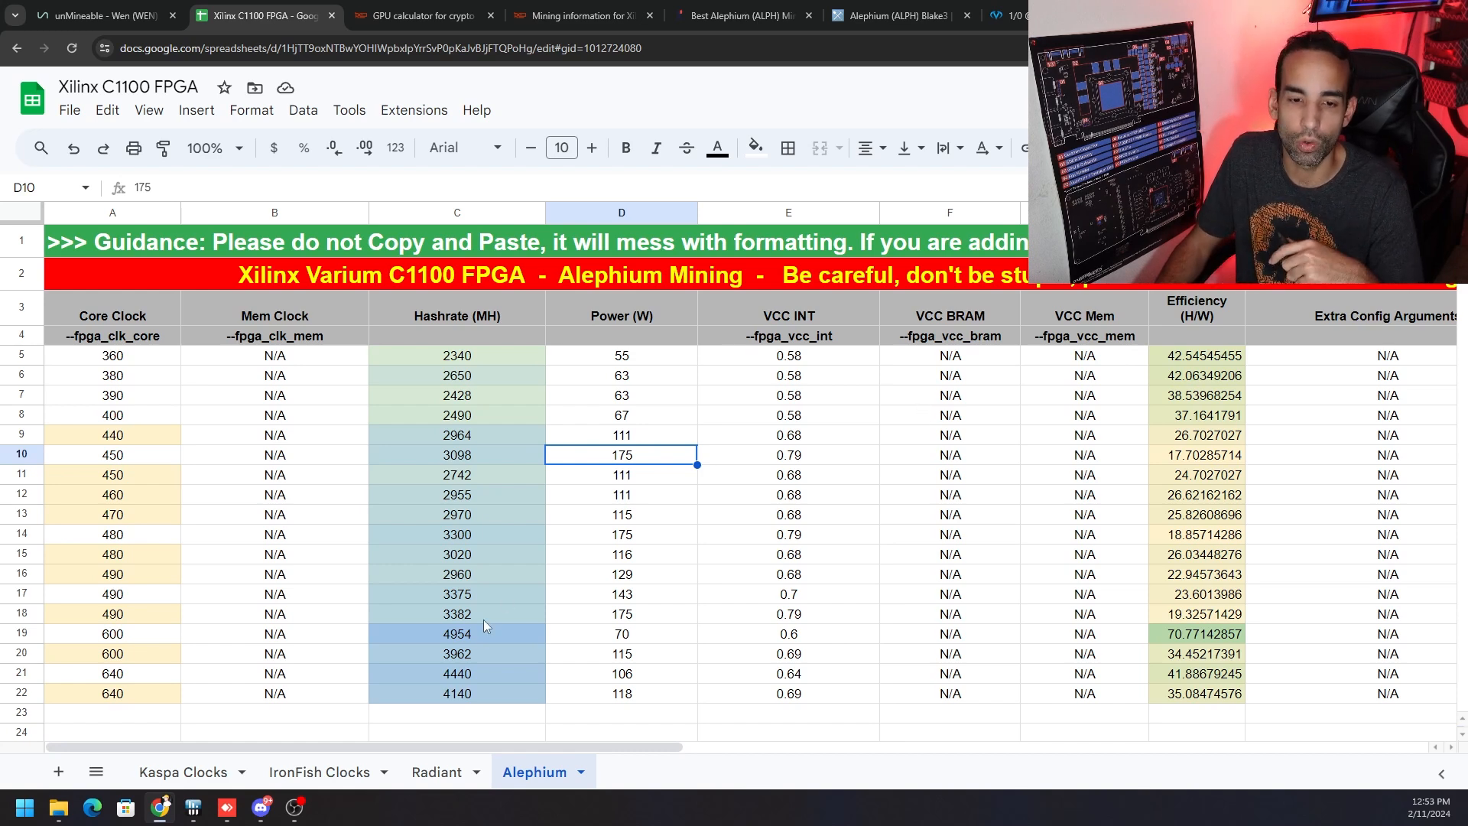
{"action": "left_click", "coordinate": [136, 636]}
{"action": "left_click", "coordinate": [1213, 639]}
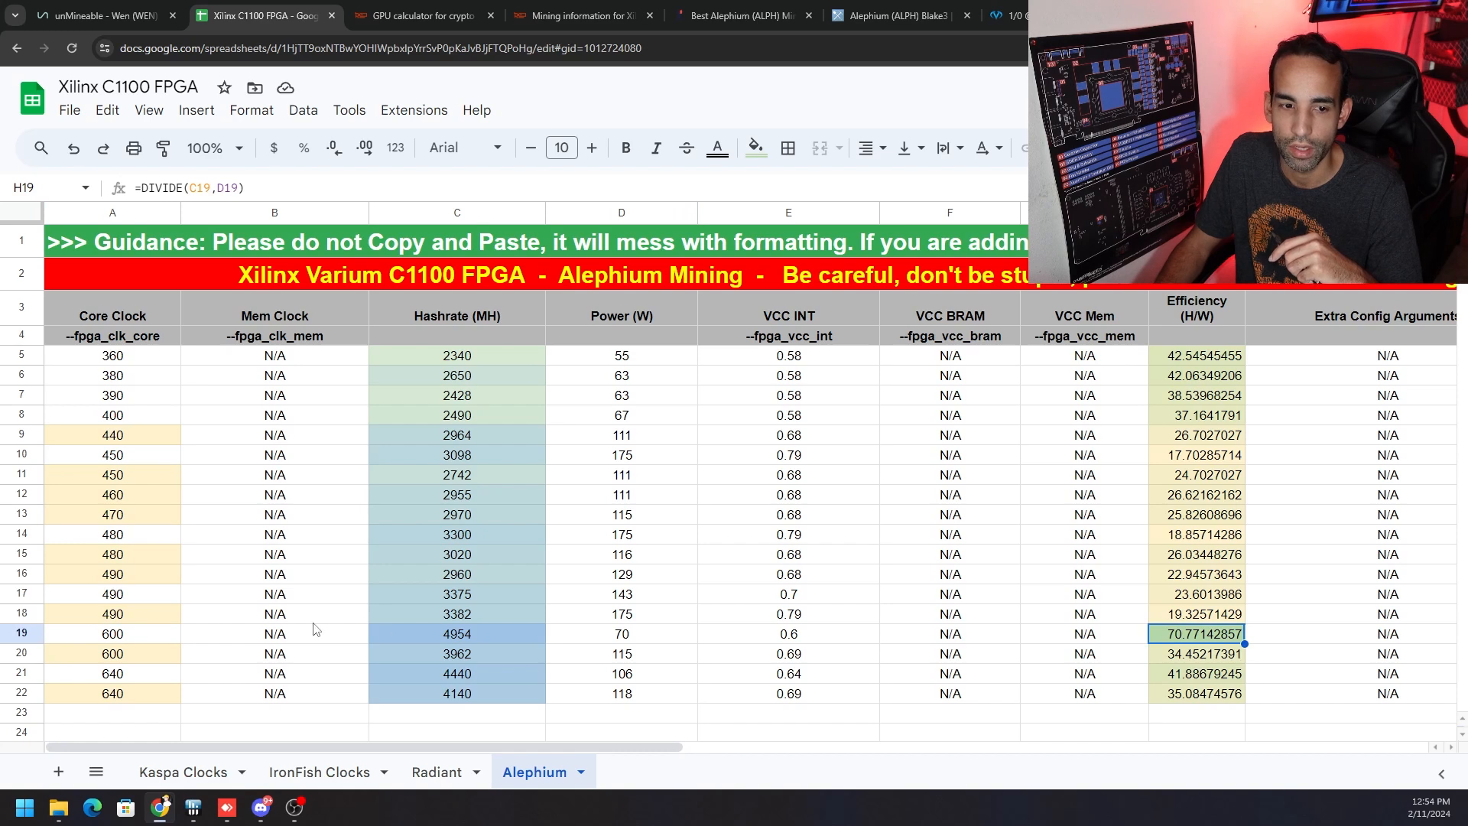
{"action": "left_click", "coordinate": [127, 638]}
{"action": "left_click", "coordinate": [794, 639]}
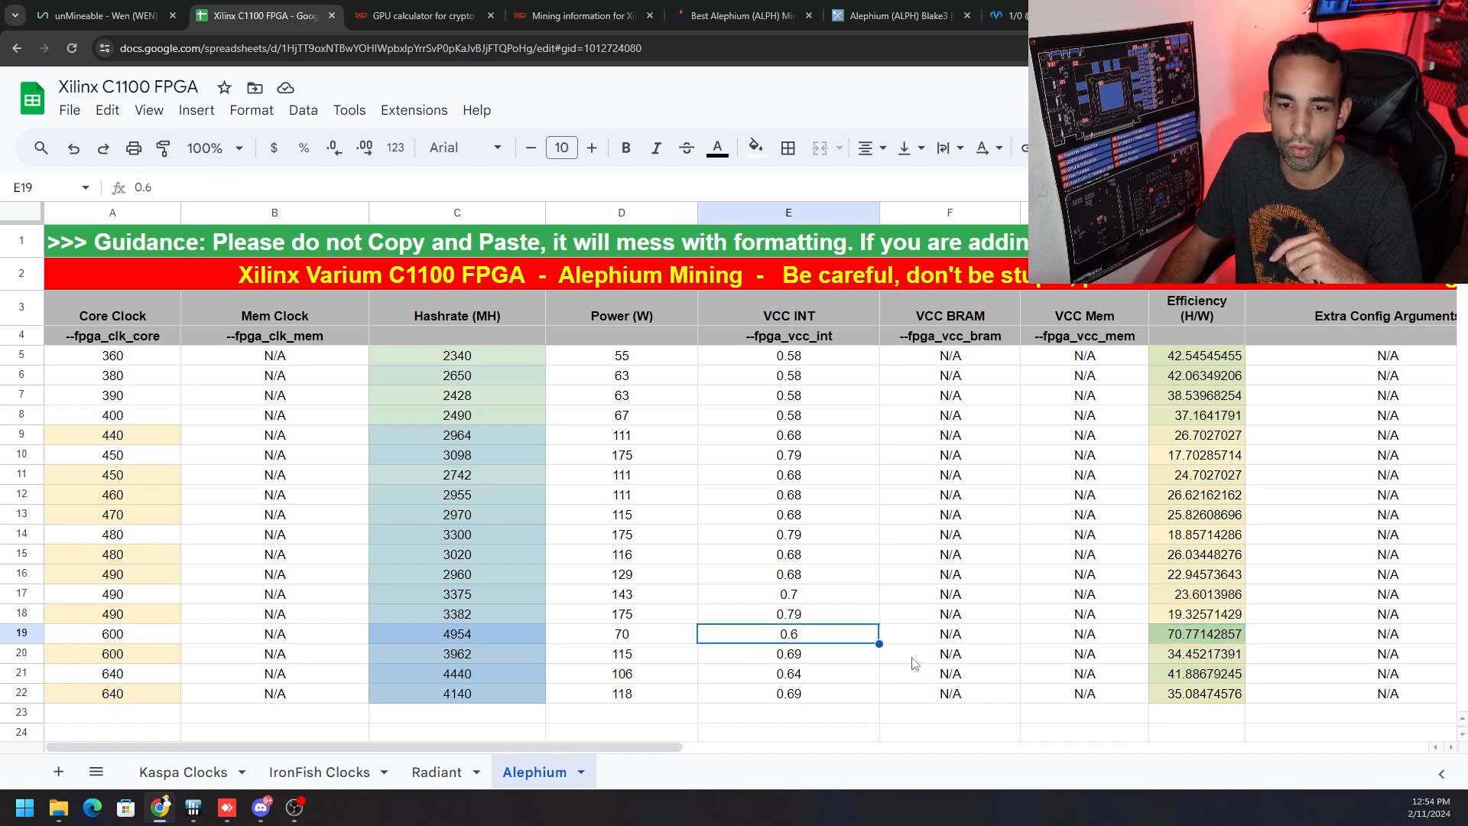
{"action": "left_click", "coordinate": [950, 639]}
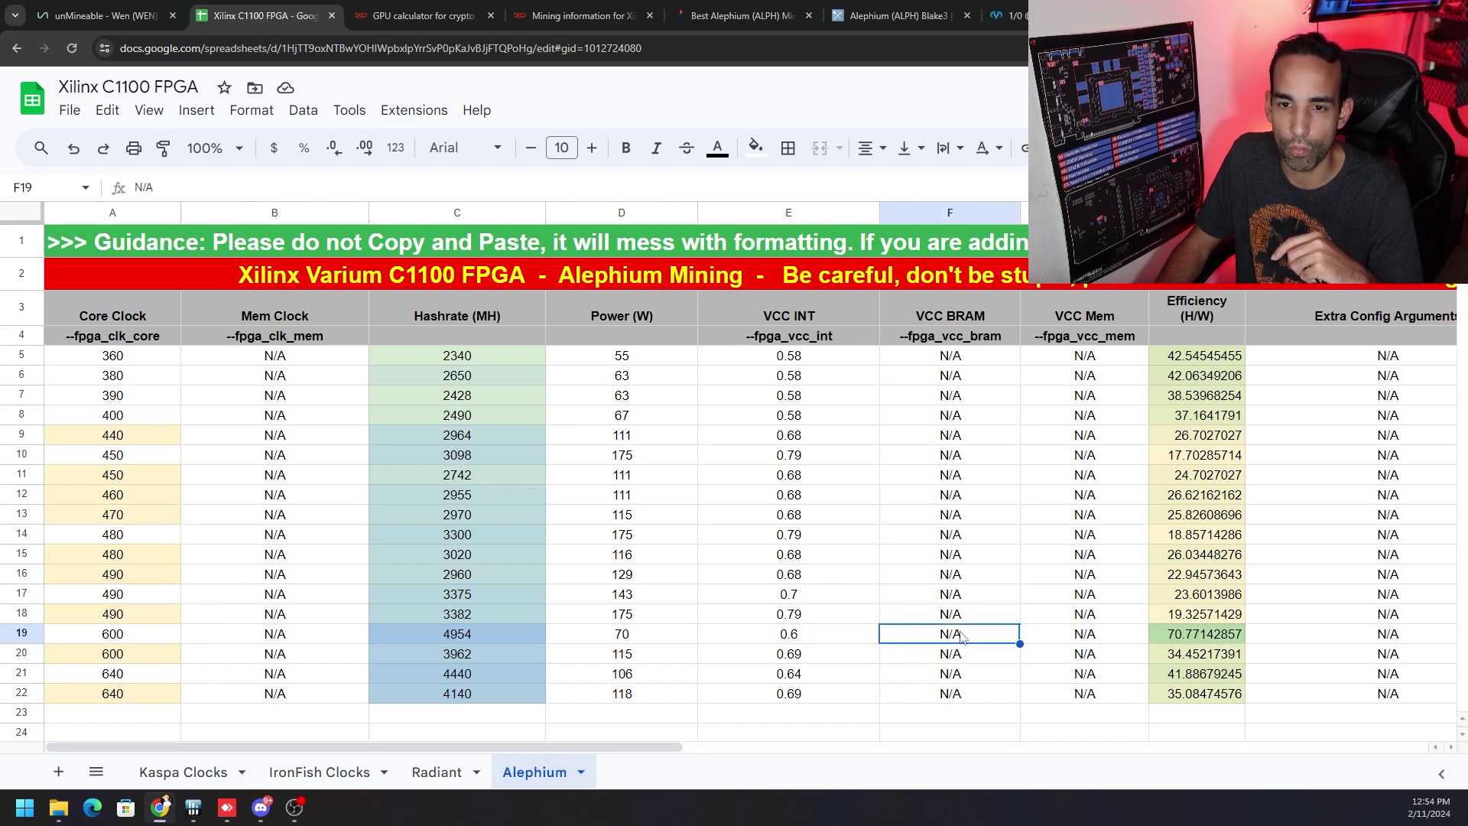
{"action": "left_click", "coordinate": [1098, 633]}
{"action": "left_click", "coordinate": [184, 773]}
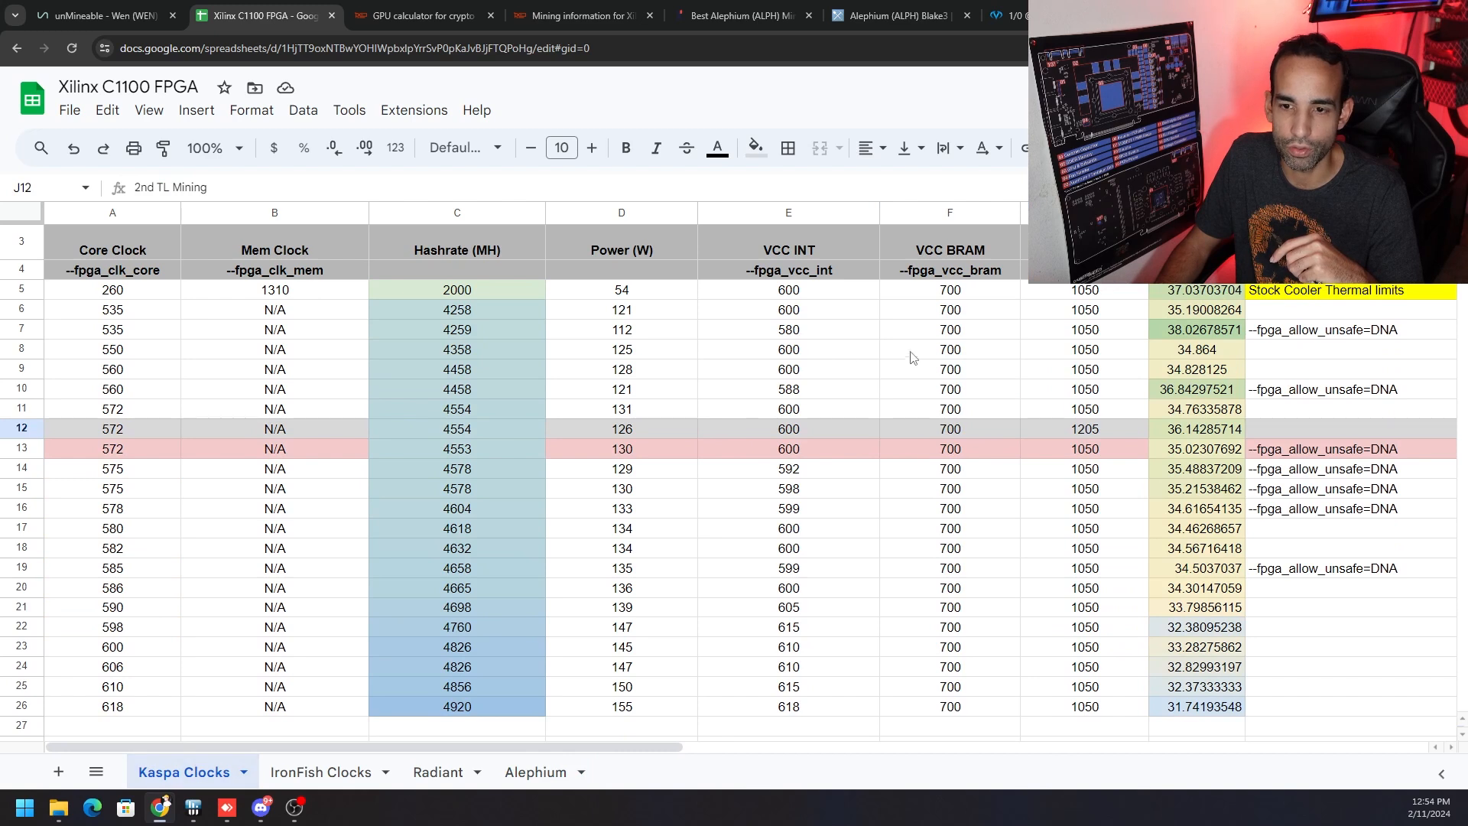
{"action": "left_click", "coordinate": [321, 772]}
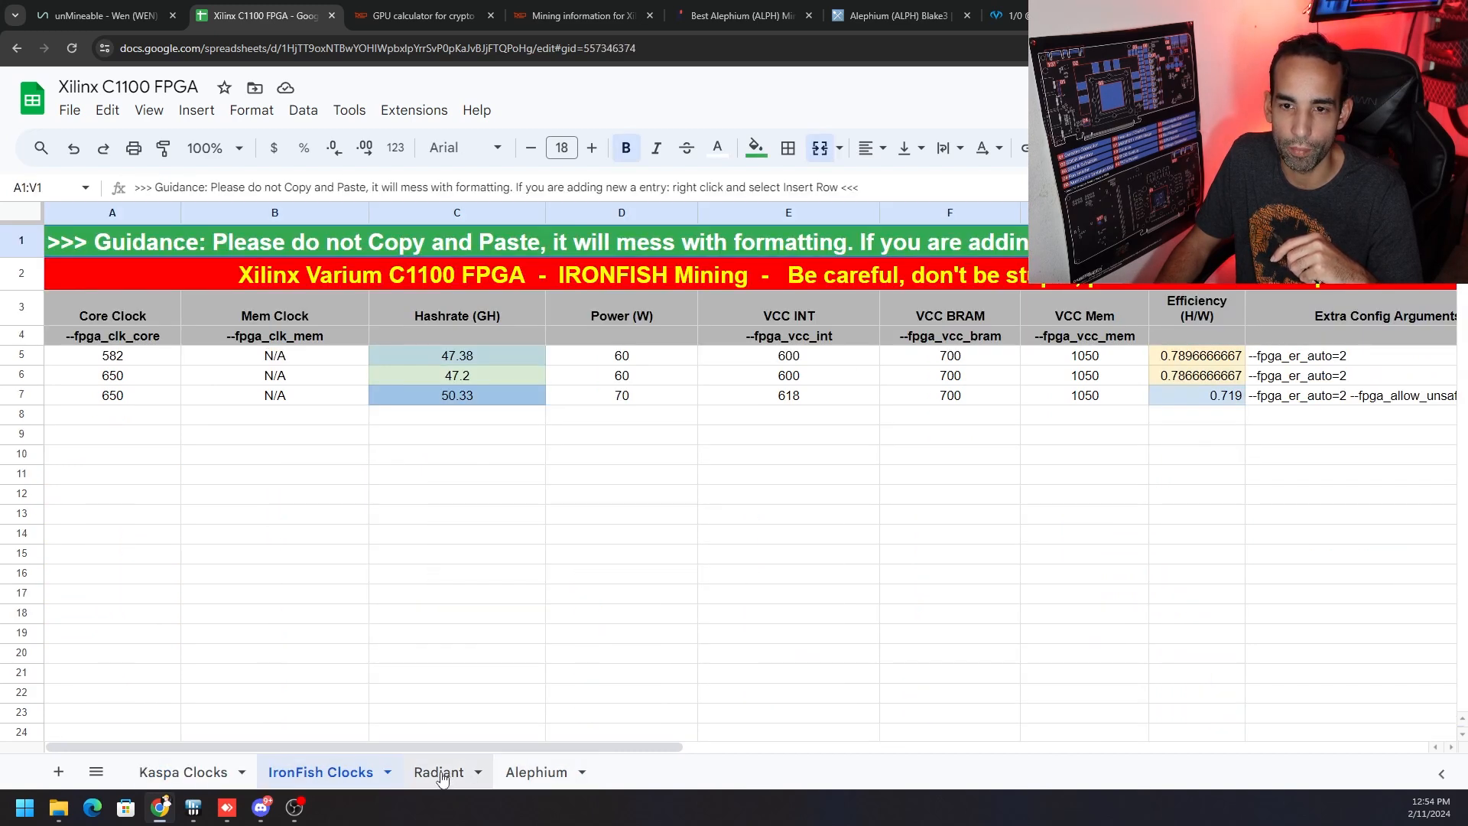
{"action": "left_click", "coordinate": [440, 772]}
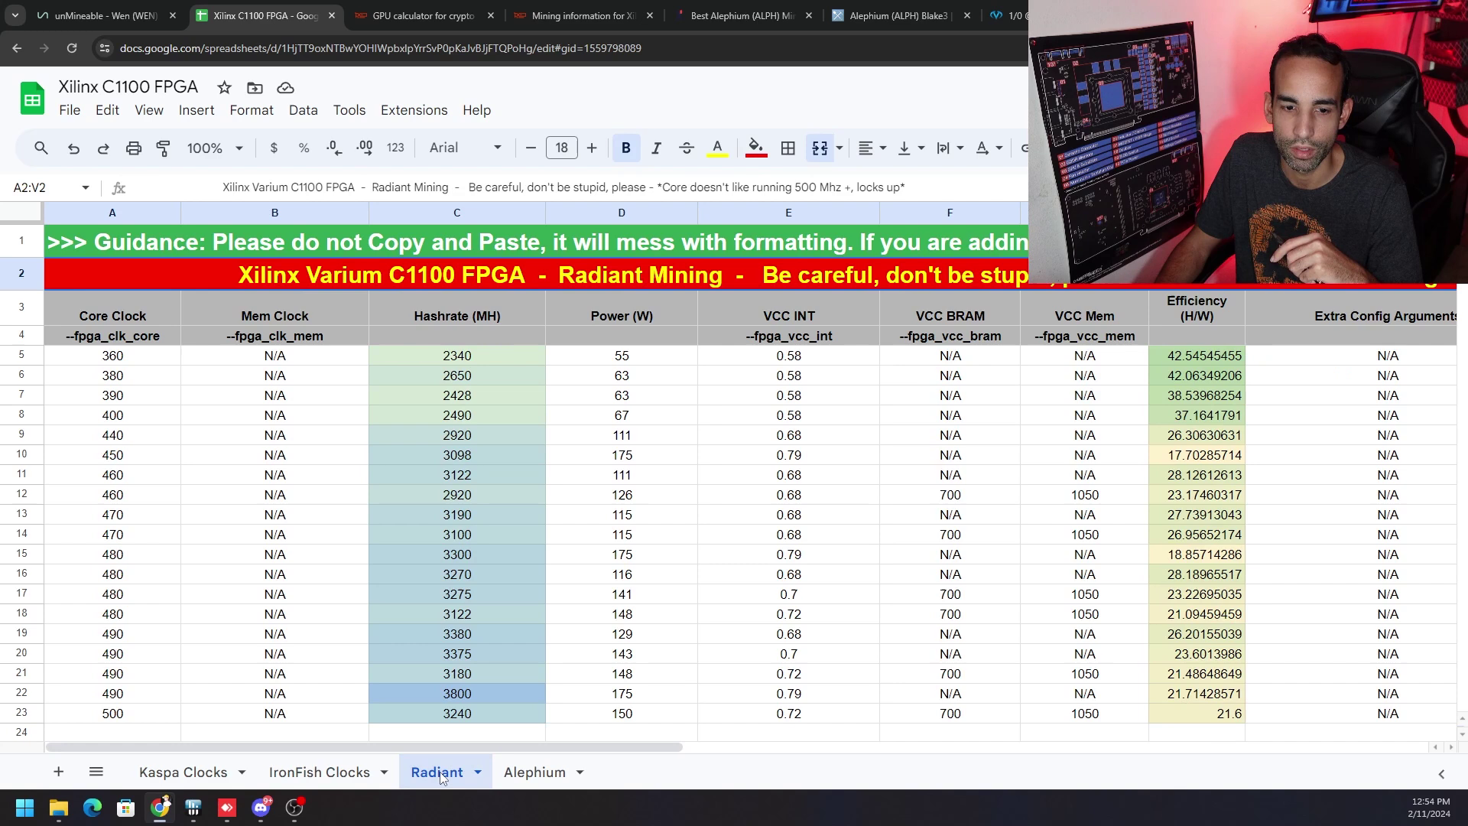
{"action": "left_click", "coordinate": [533, 772]}
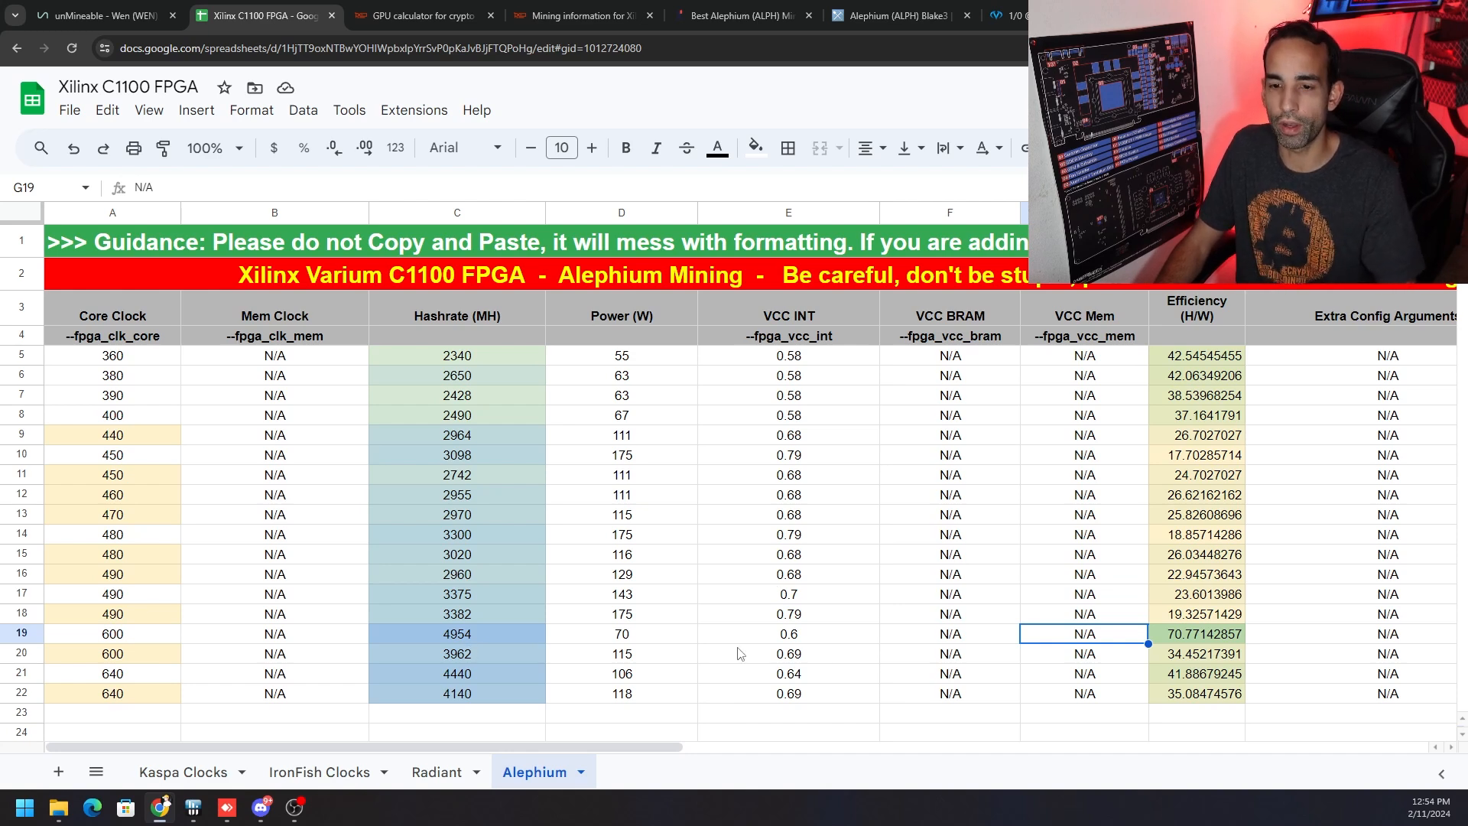
{"action": "left_click", "coordinate": [810, 636]}
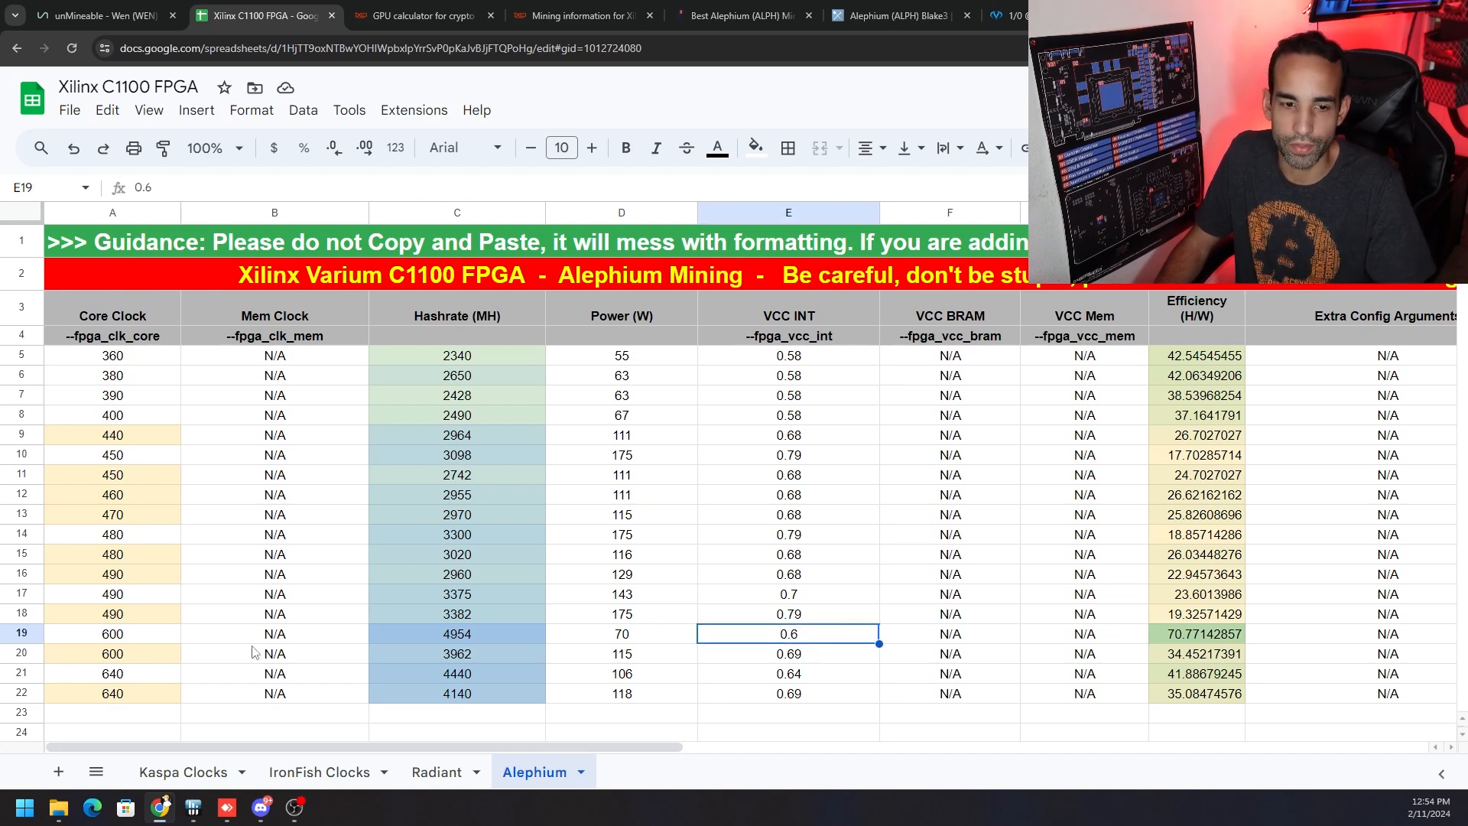
{"action": "left_click", "coordinate": [107, 636]}
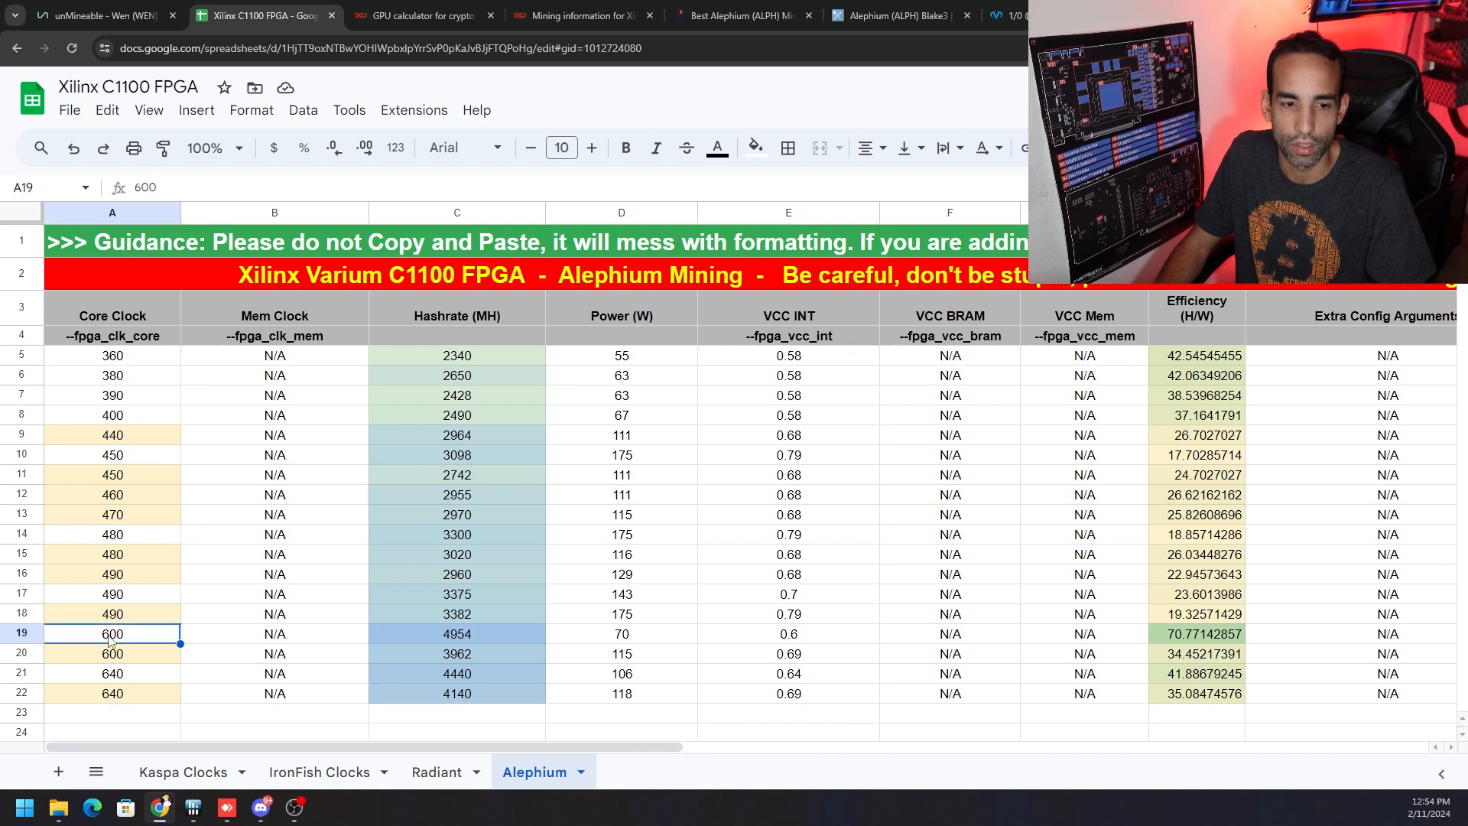
{"action": "left_click", "coordinate": [489, 631]}
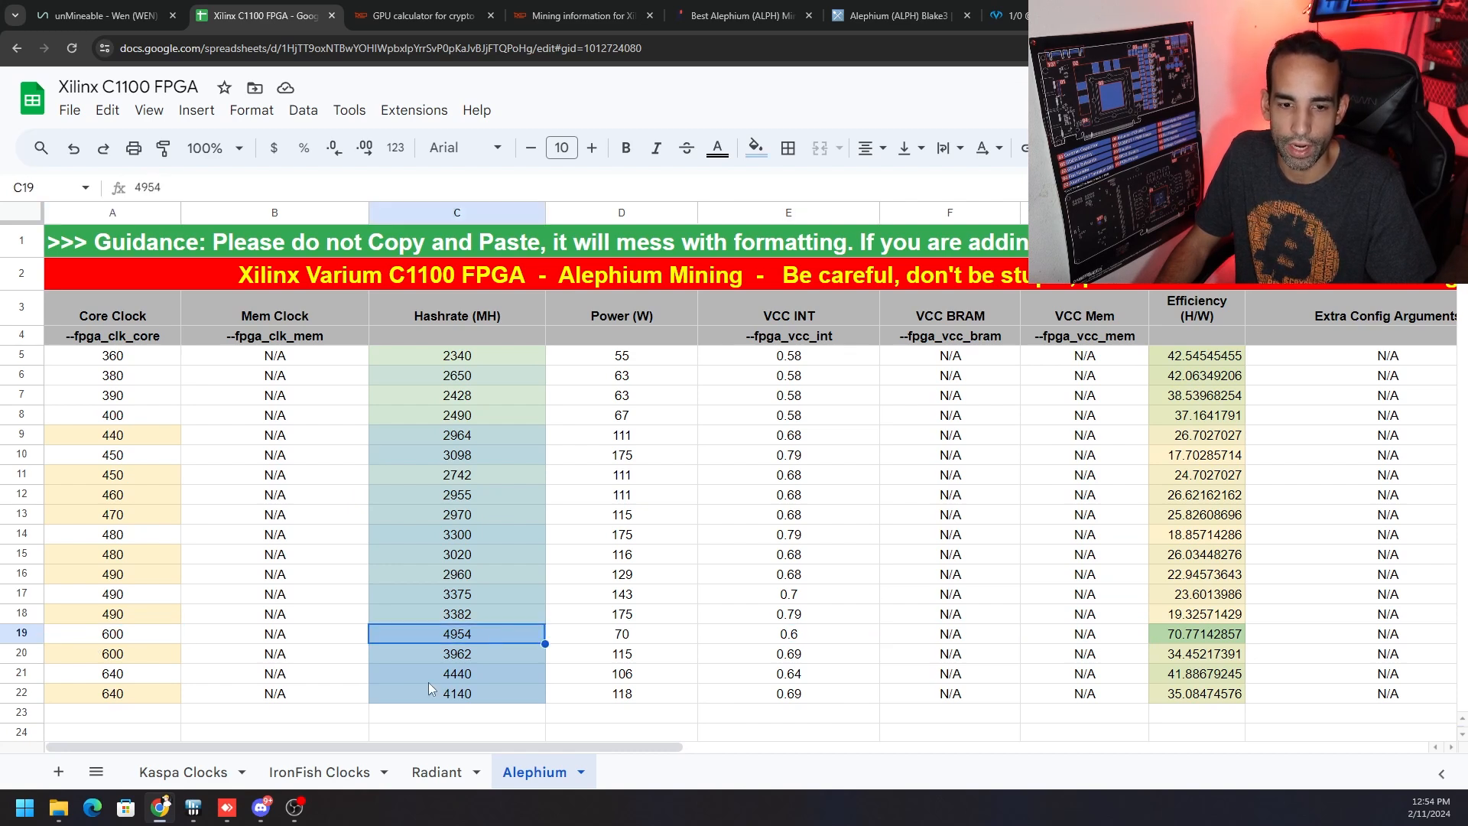
{"action": "left_click_drag", "start_coordinate": [550, 746], "coordinate": [848, 747]}
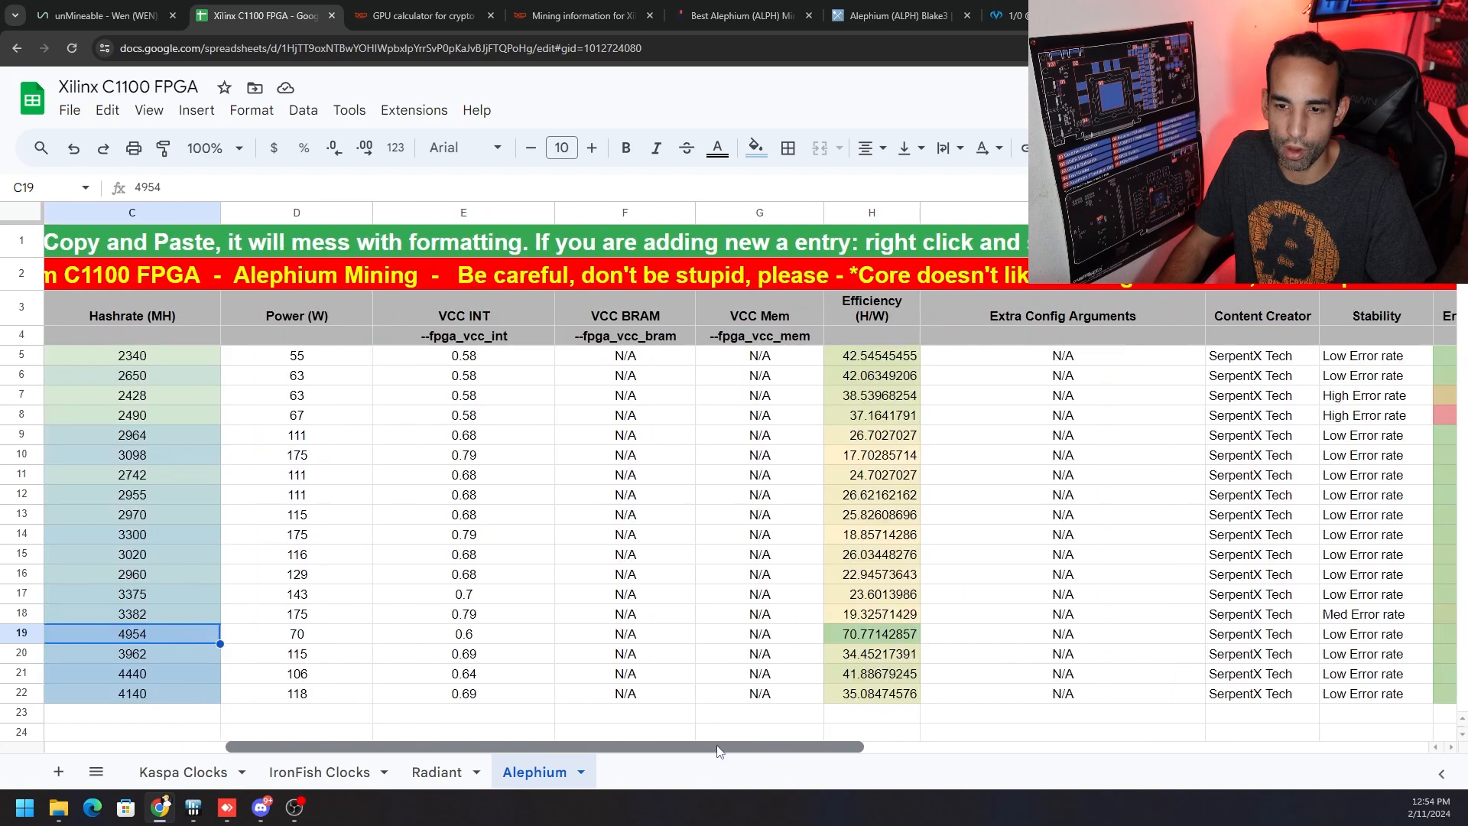
{"action": "left_click", "coordinate": [1188, 615]}
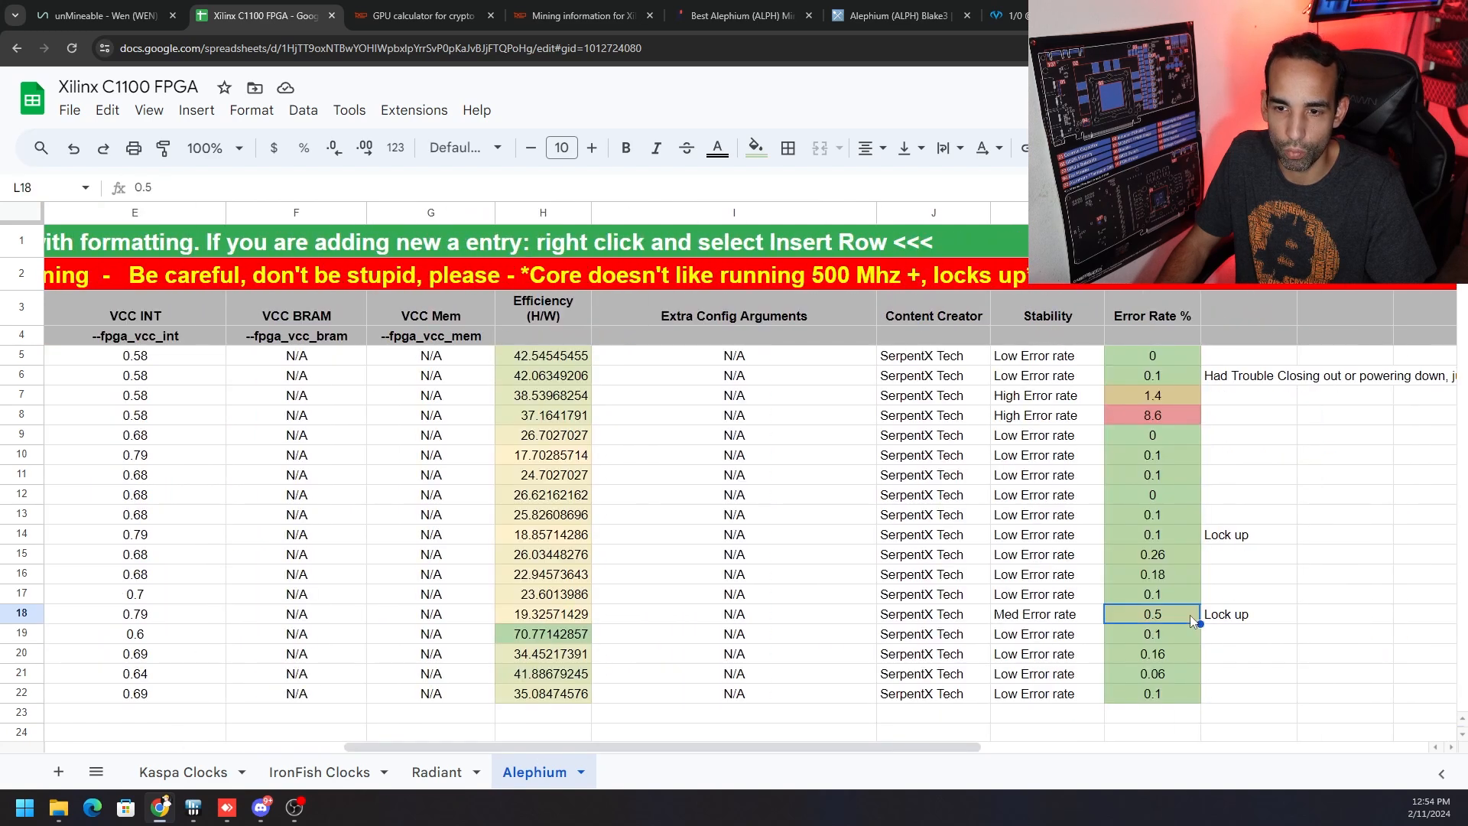
{"action": "left_click", "coordinate": [1179, 514]}
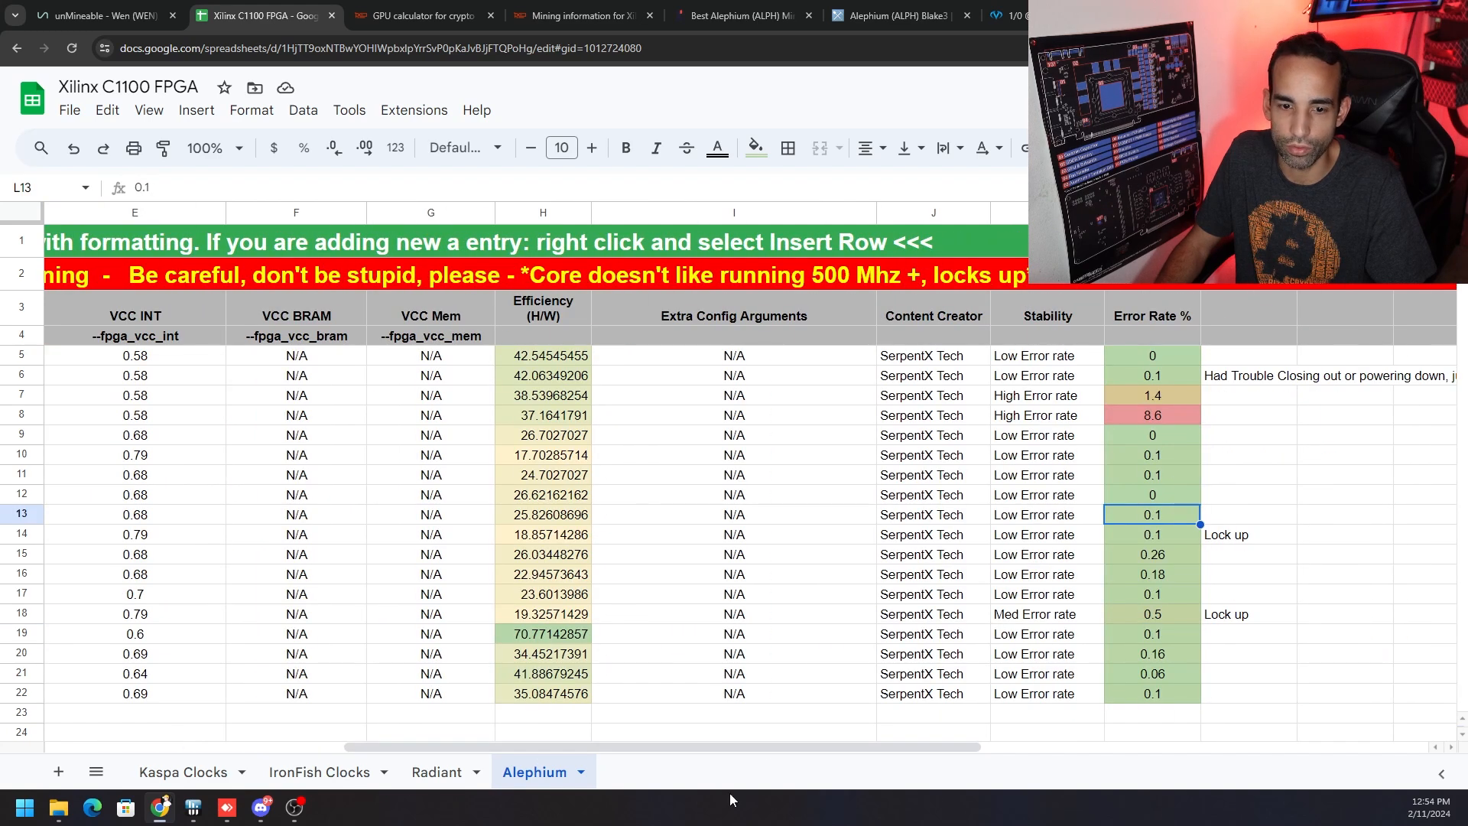
{"action": "left_click_drag", "start_coordinate": [739, 746], "coordinate": [379, 747]}
{"action": "left_click", "coordinate": [113, 475]}
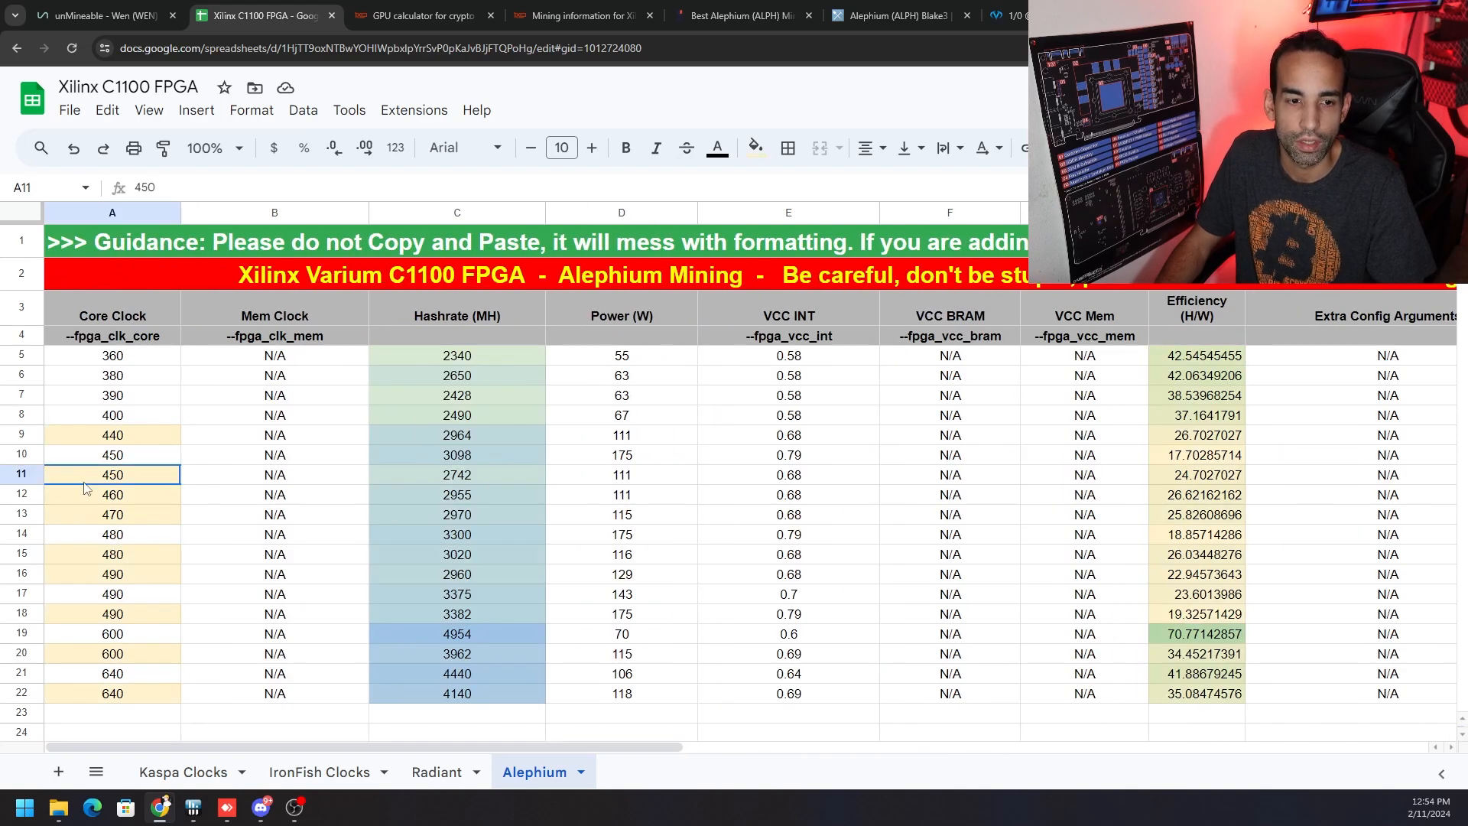
{"action": "left_click", "coordinate": [88, 514]}
{"action": "left_click", "coordinate": [93, 554]}
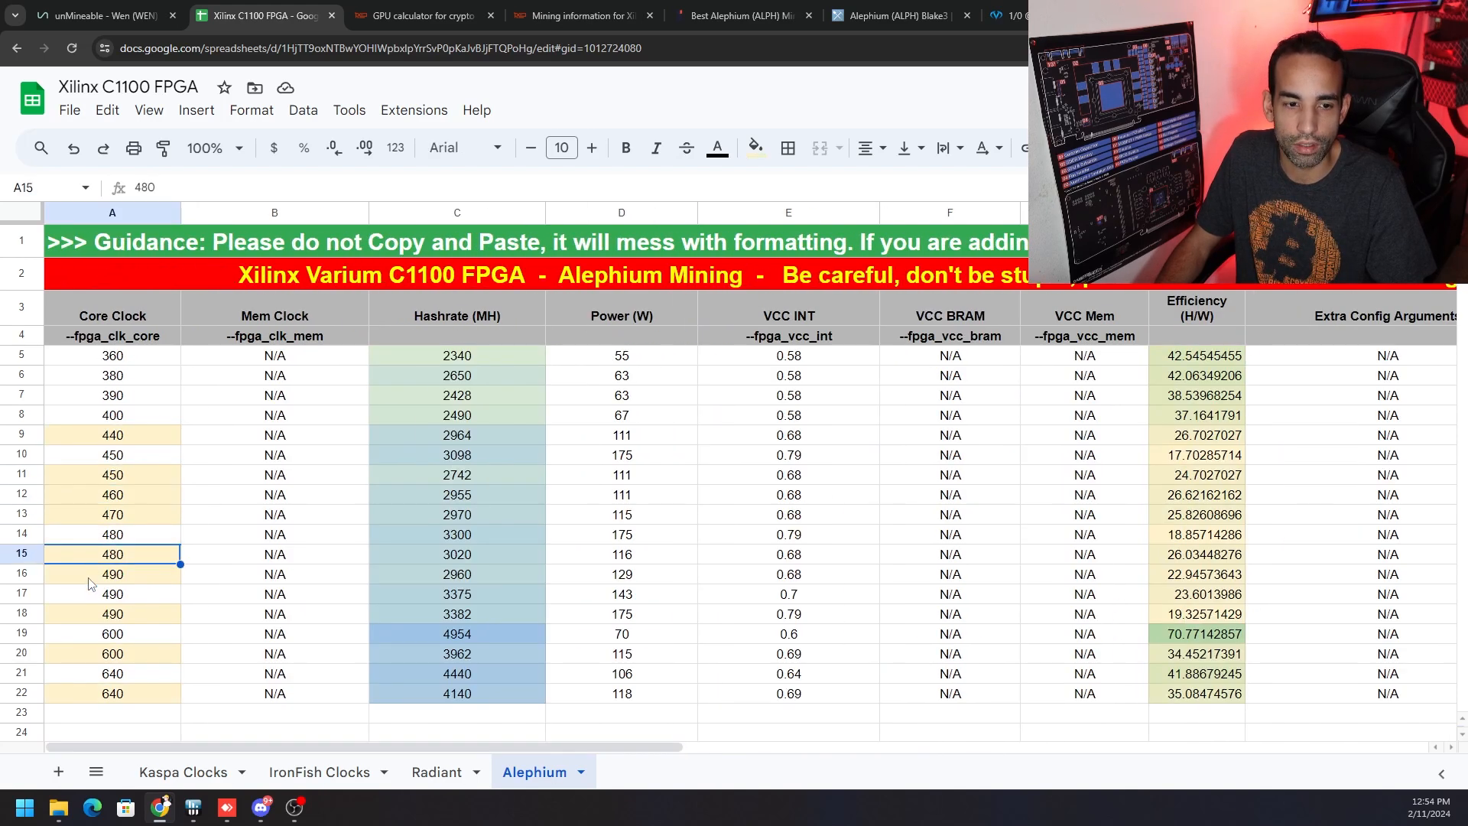
{"action": "left_click", "coordinate": [436, 773]}
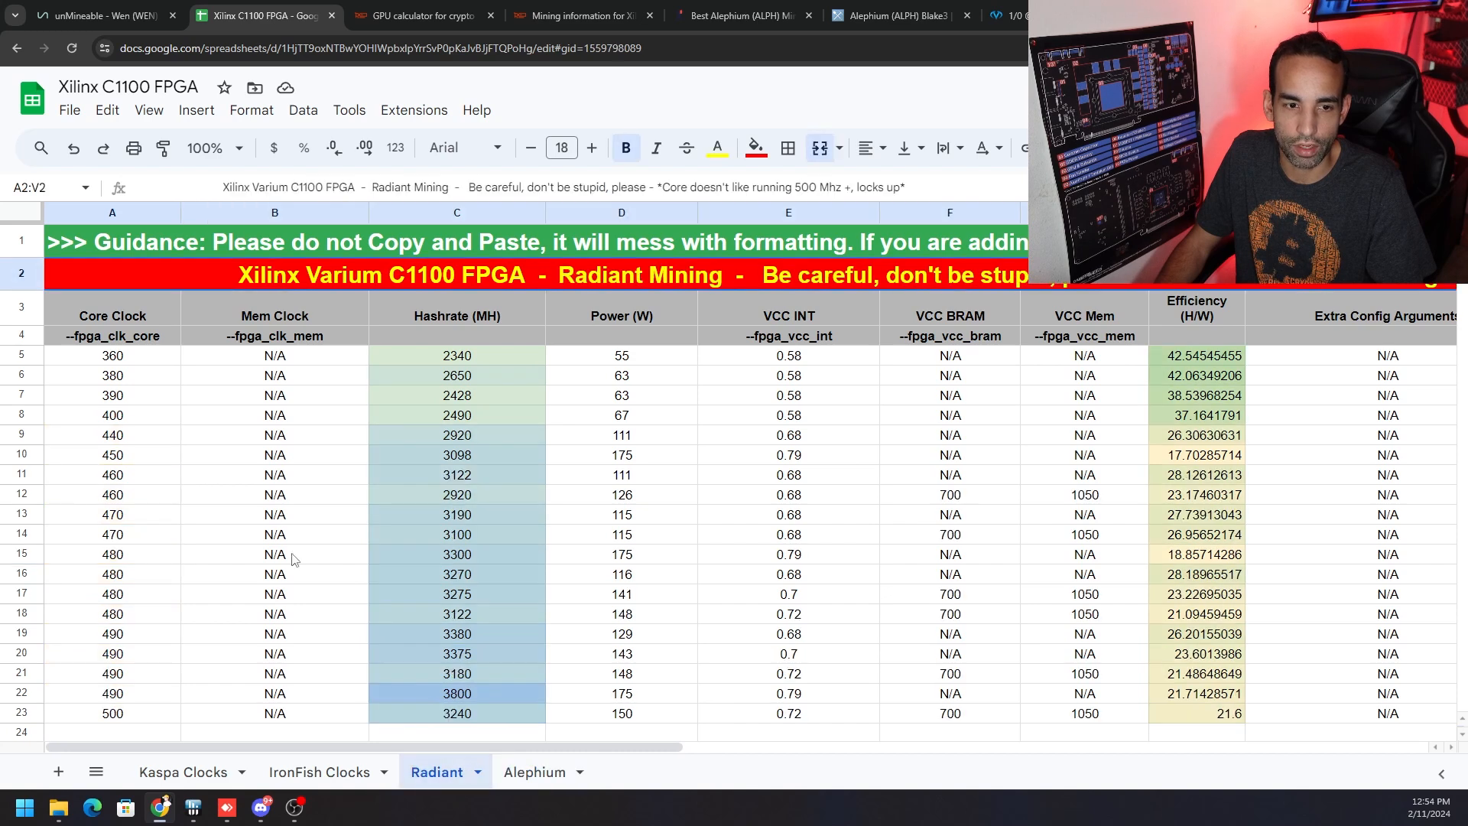
{"action": "left_click", "coordinate": [535, 772]}
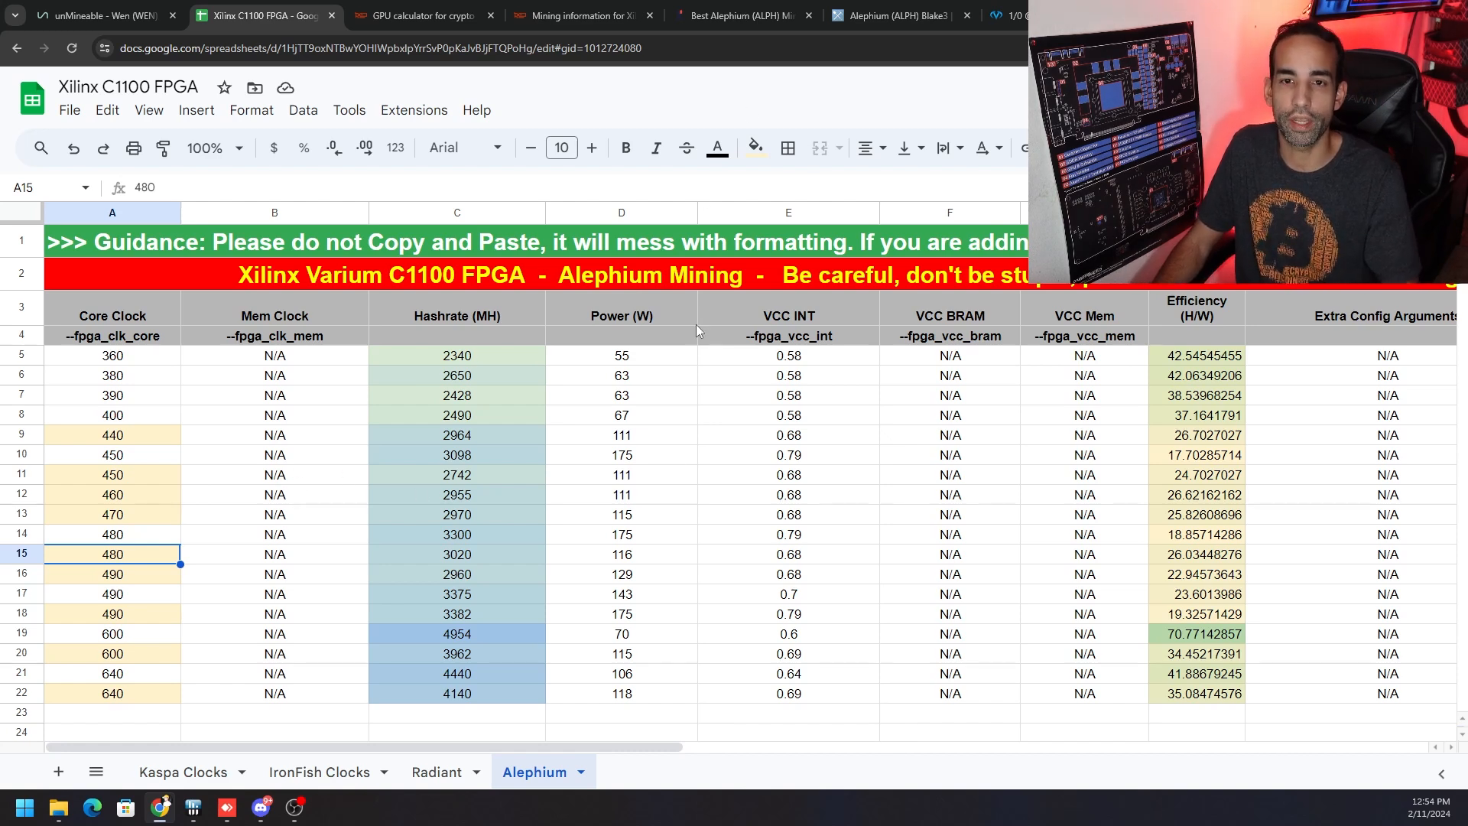
- In Zetheron announcements, highlight the first Alephium tip about share difficulty and the low-difficulty warning
{"action": "left_click", "coordinate": [295, 809]}
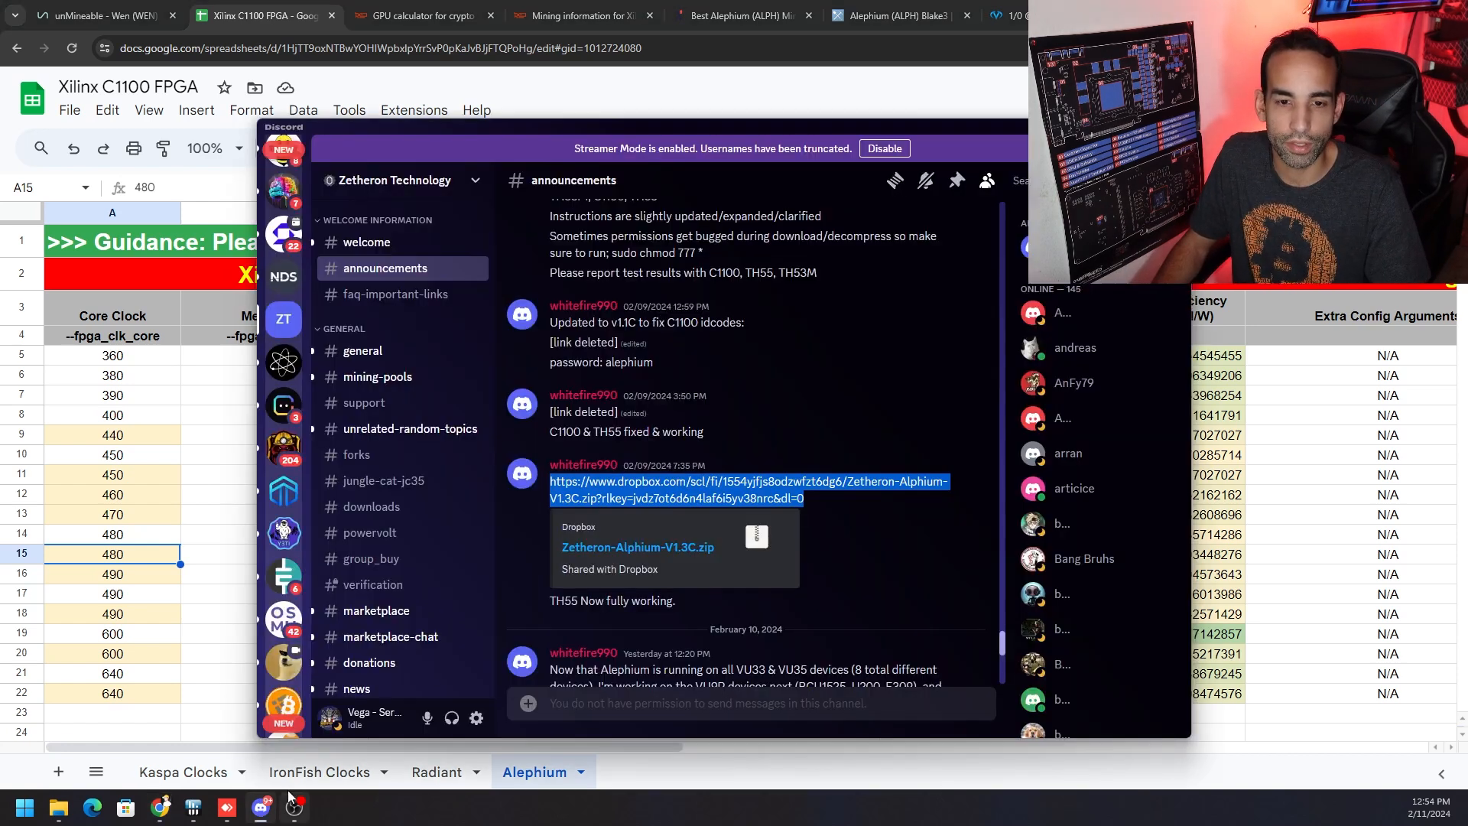
{"action": "scroll", "coordinate": [645, 516], "scroll_direction": "down", "scroll_amount": 5}
{"action": "scroll", "coordinate": [646, 574], "scroll_direction": "down", "scroll_amount": 5}
{"action": "mouse_move", "coordinate": [688, 276]}
{"action": "left_click_drag", "start_coordinate": [561, 275], "coordinate": [781, 293]}
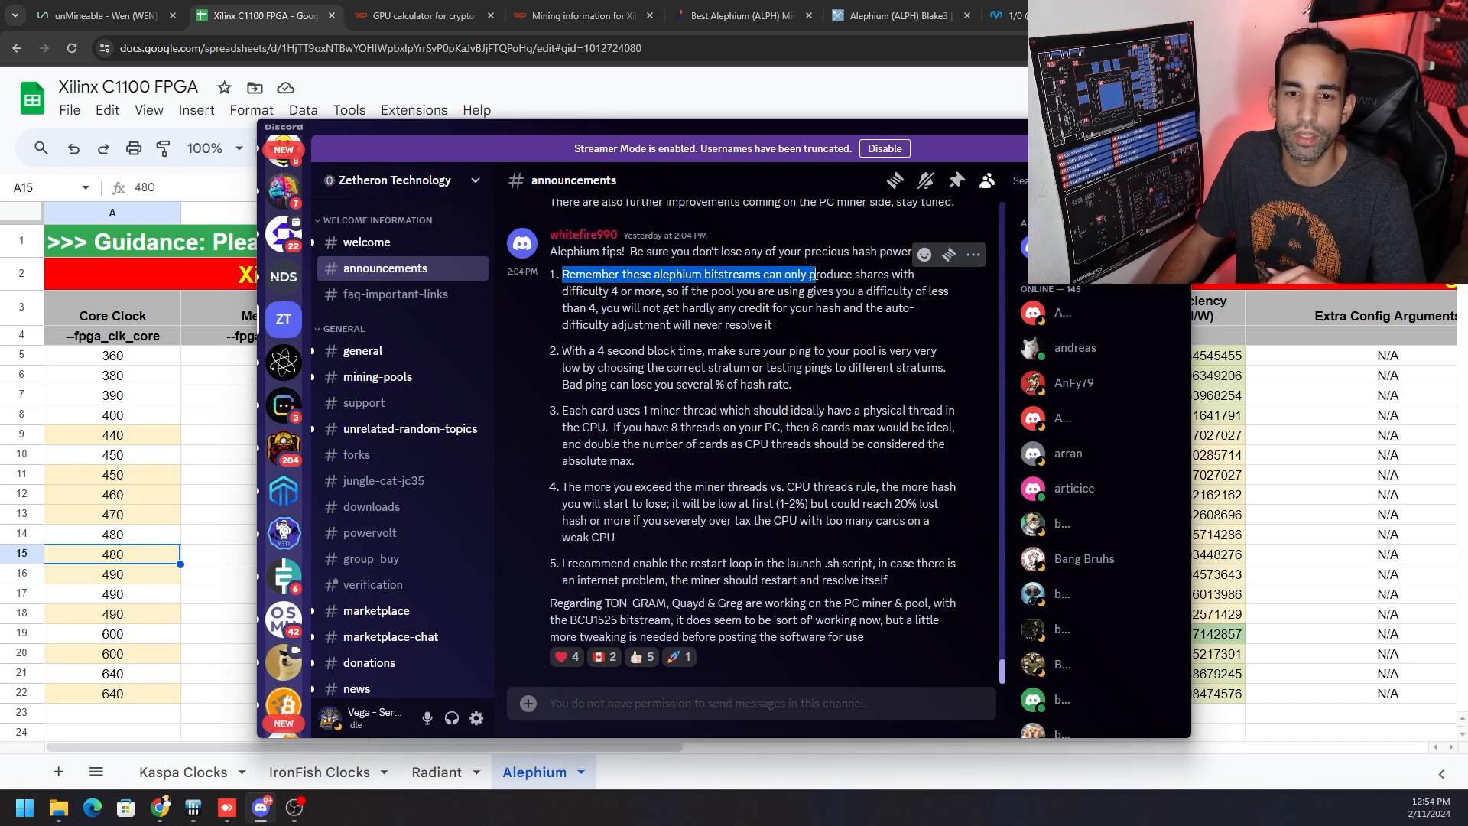
{"action": "left_click_drag", "start_coordinate": [818, 275], "coordinate": [893, 292]}
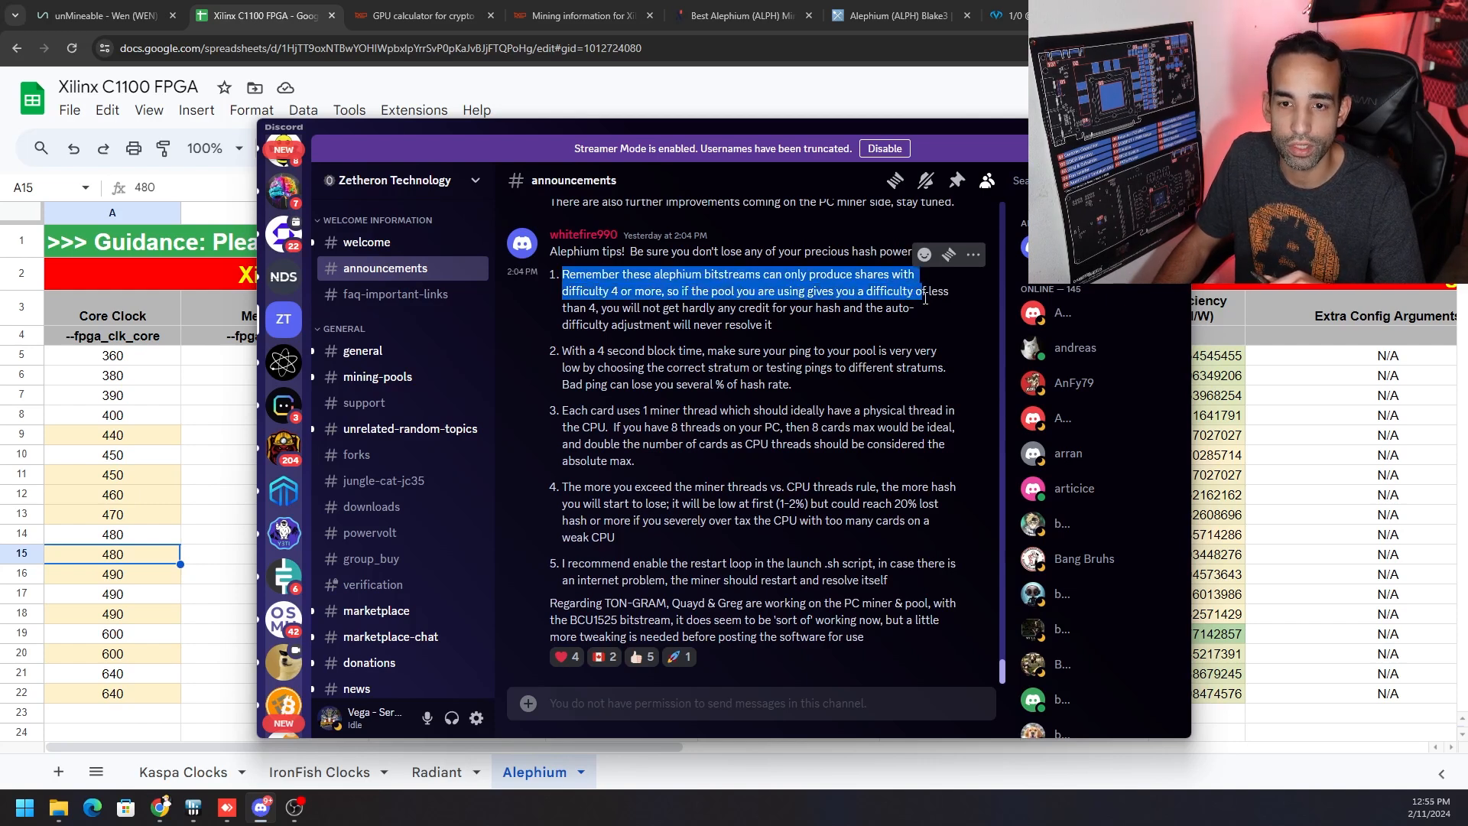
{"action": "left_click_drag", "start_coordinate": [933, 297], "coordinate": [940, 310]}
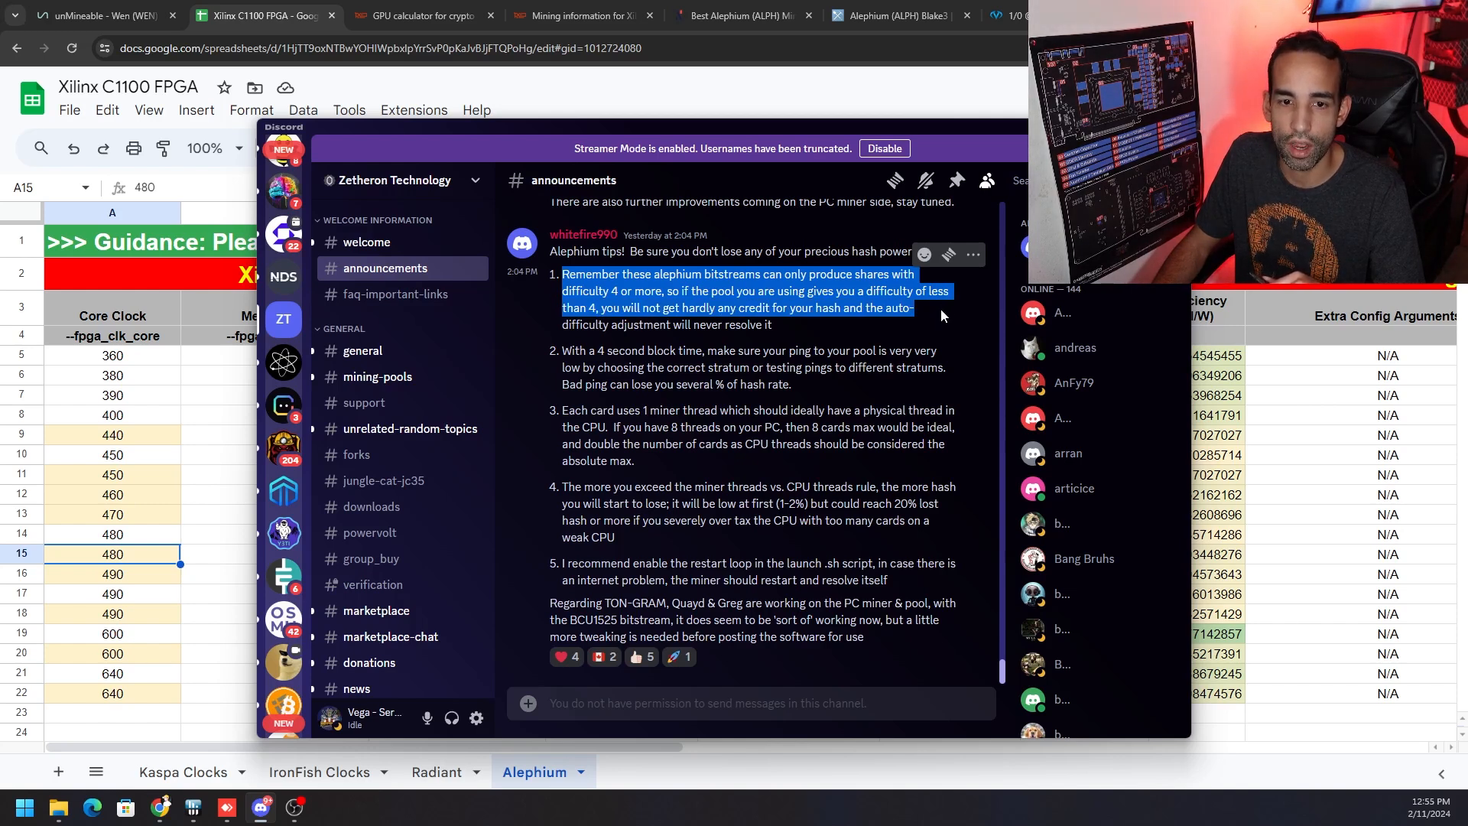
{"action": "left_click_drag", "start_coordinate": [940, 308], "coordinate": [943, 316]}
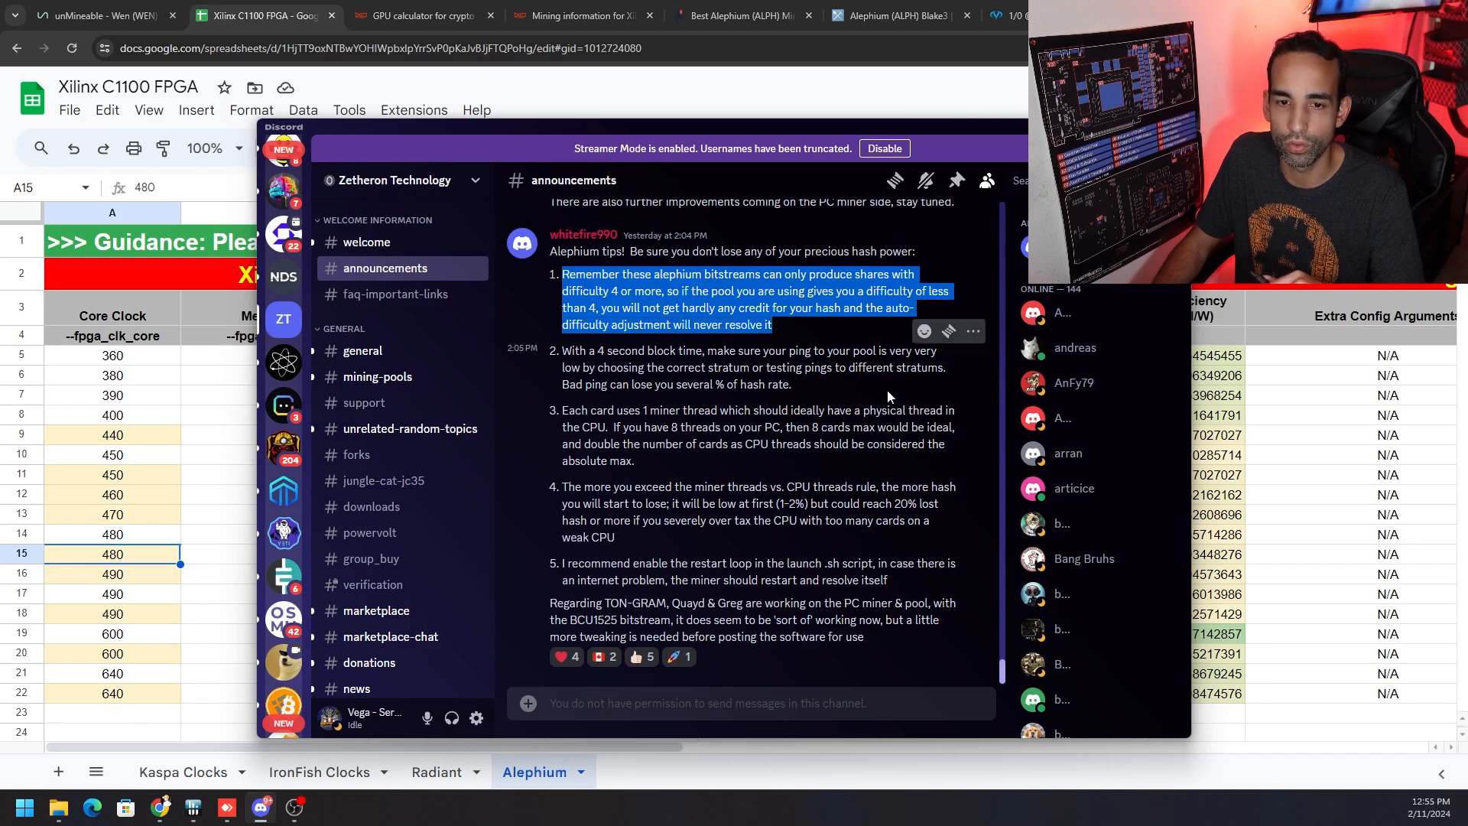
- Highlight Alephium tips two through four about ping and threads
{"action": "left_click", "coordinate": [783, 406]}
{"action": "left_click_drag", "start_coordinate": [622, 351], "coordinate": [674, 542]}
- Review the miner's hashrate on HeroMiners, Vipor.net and the MiningPoolStats Alephium list, ending on HeroMiners
{"action": "left_click", "coordinate": [739, 15]}
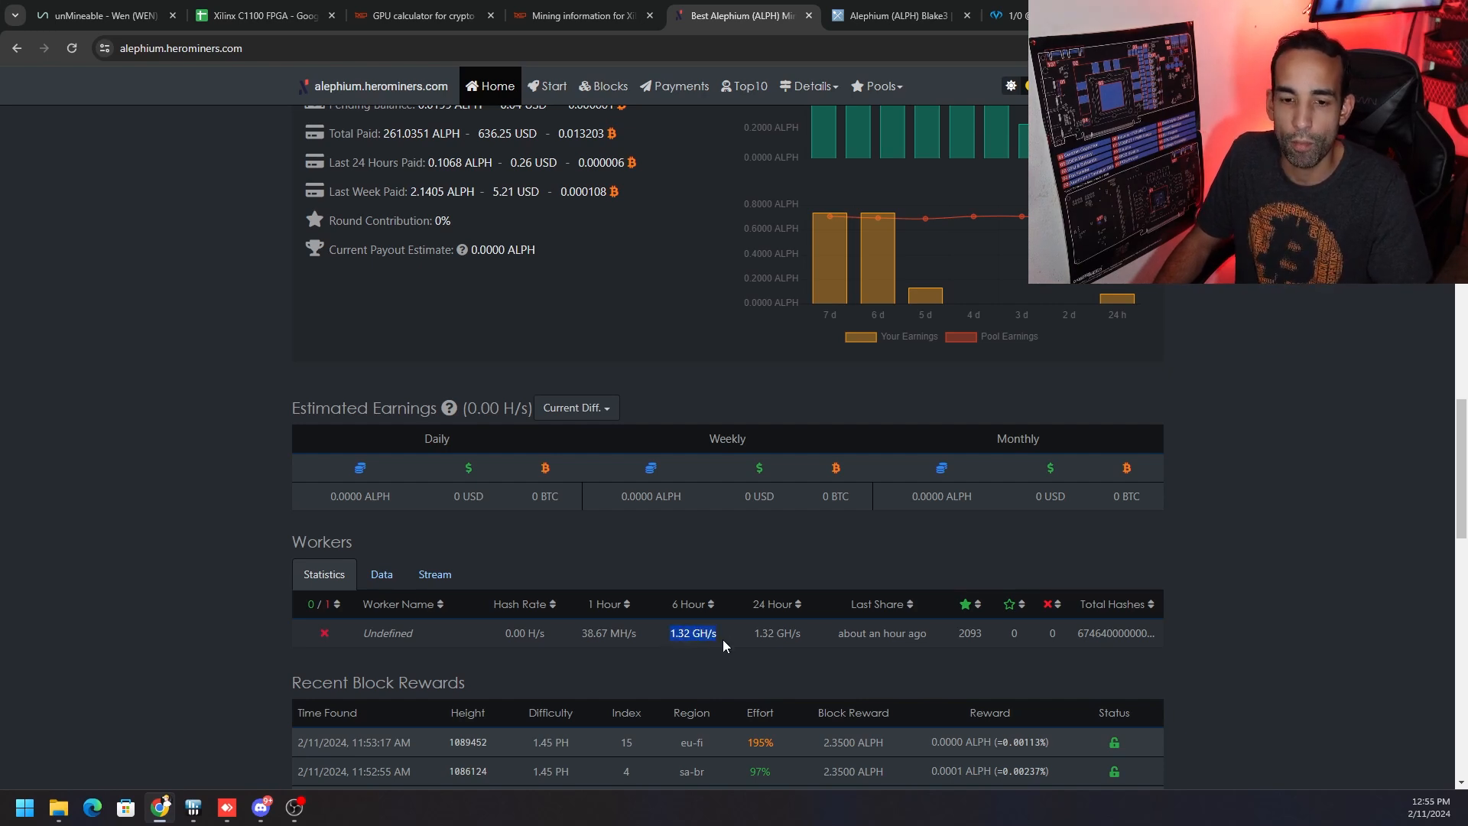
{"action": "left_click", "coordinate": [1010, 15]}
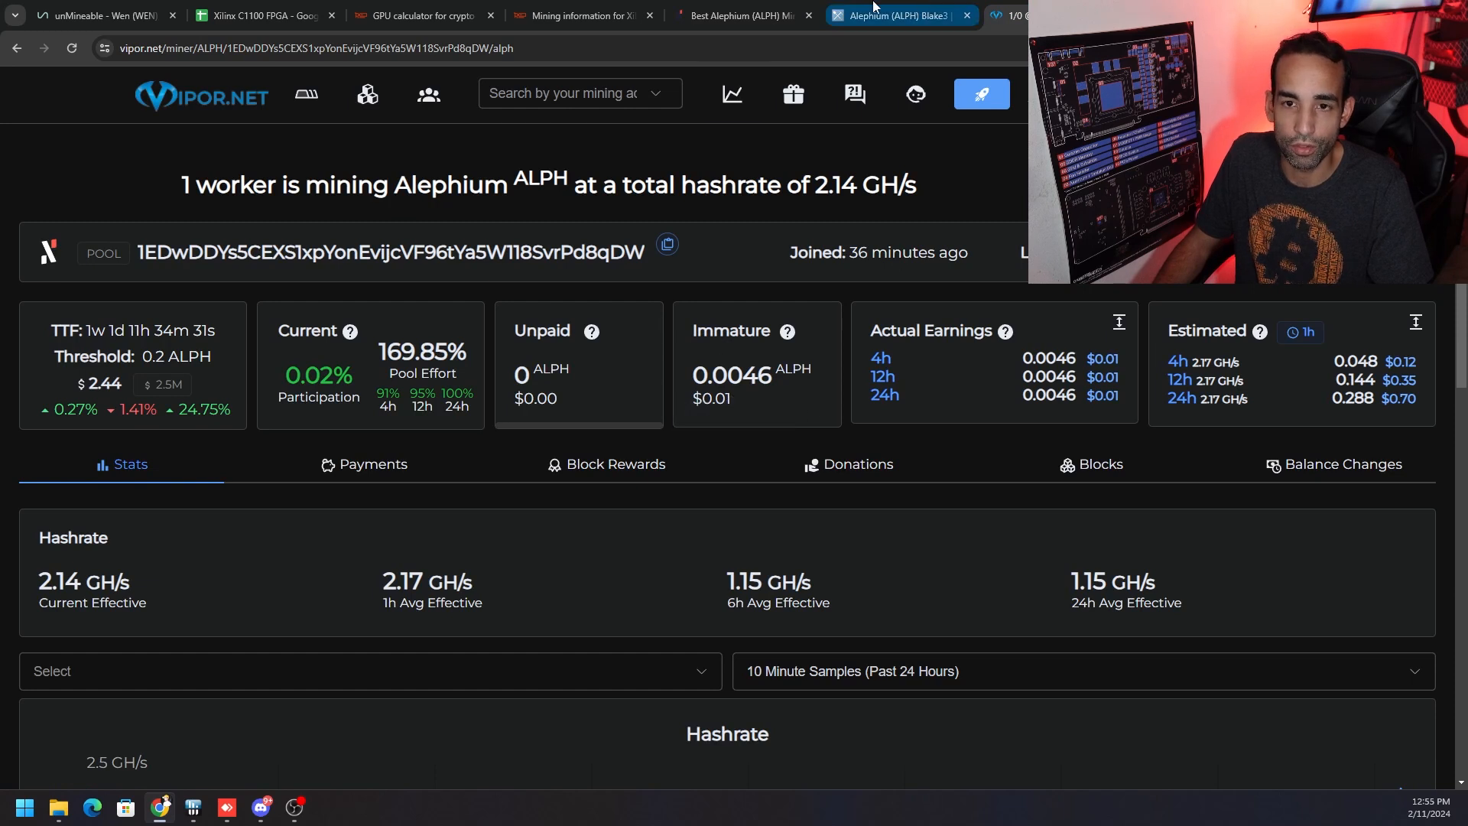
{"action": "left_click", "coordinate": [895, 15]}
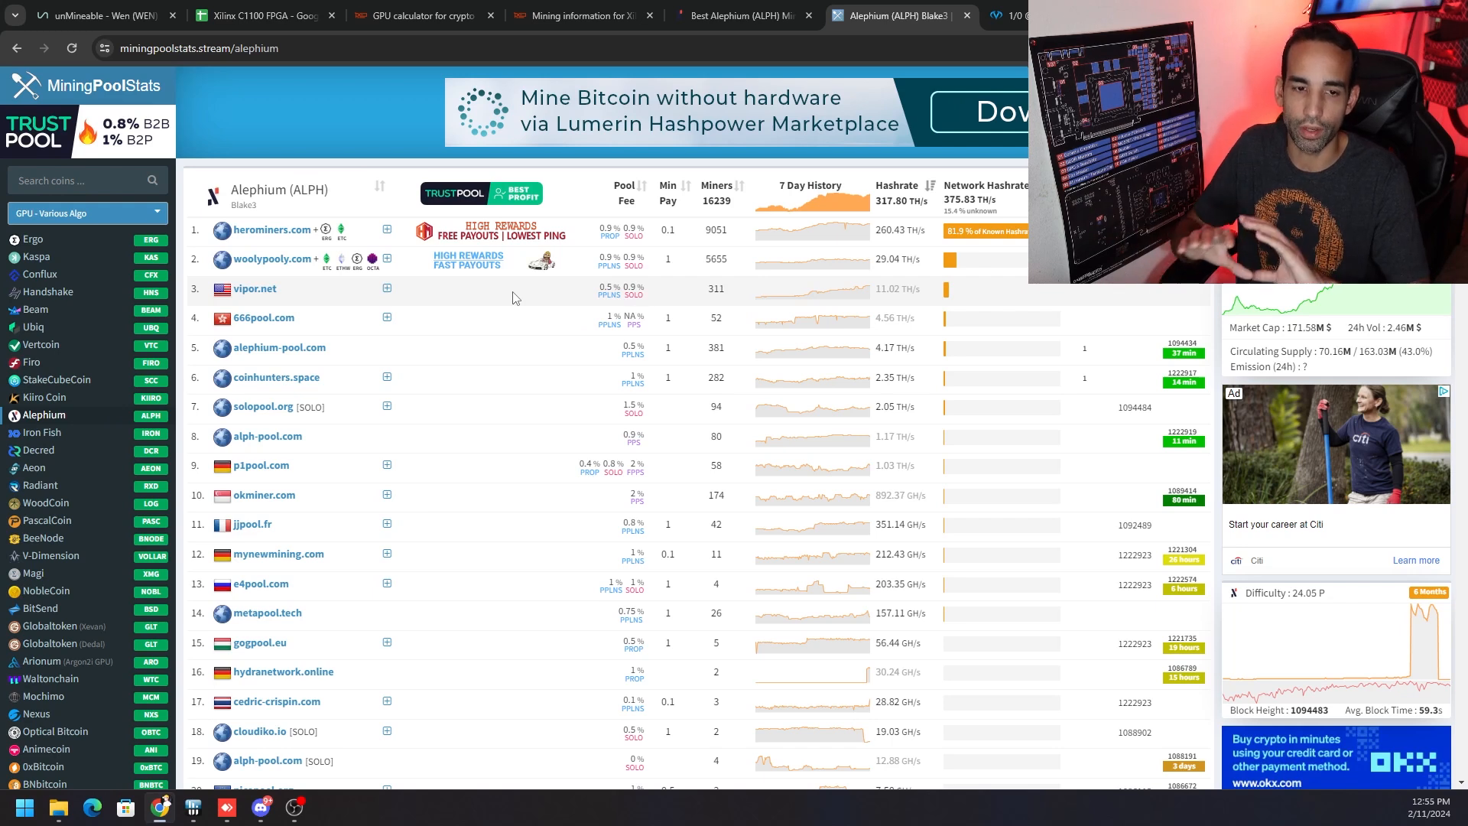
{"action": "left_click", "coordinate": [744, 15]}
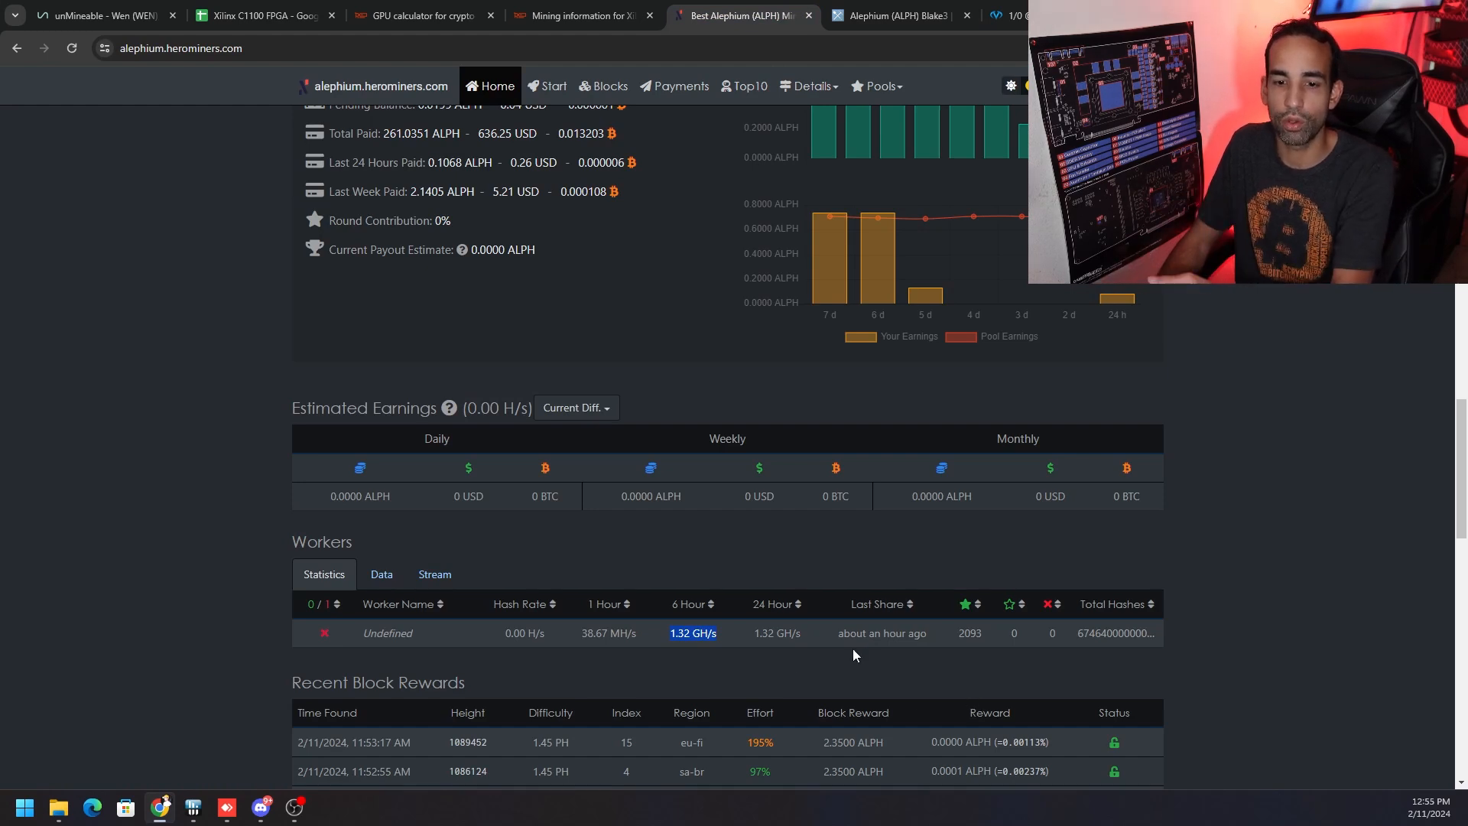
- Show the miner terminal at ~4.72 GH/s with 216/216 accepted shares, then return to the browser
{"action": "left_click", "coordinate": [226, 808]}
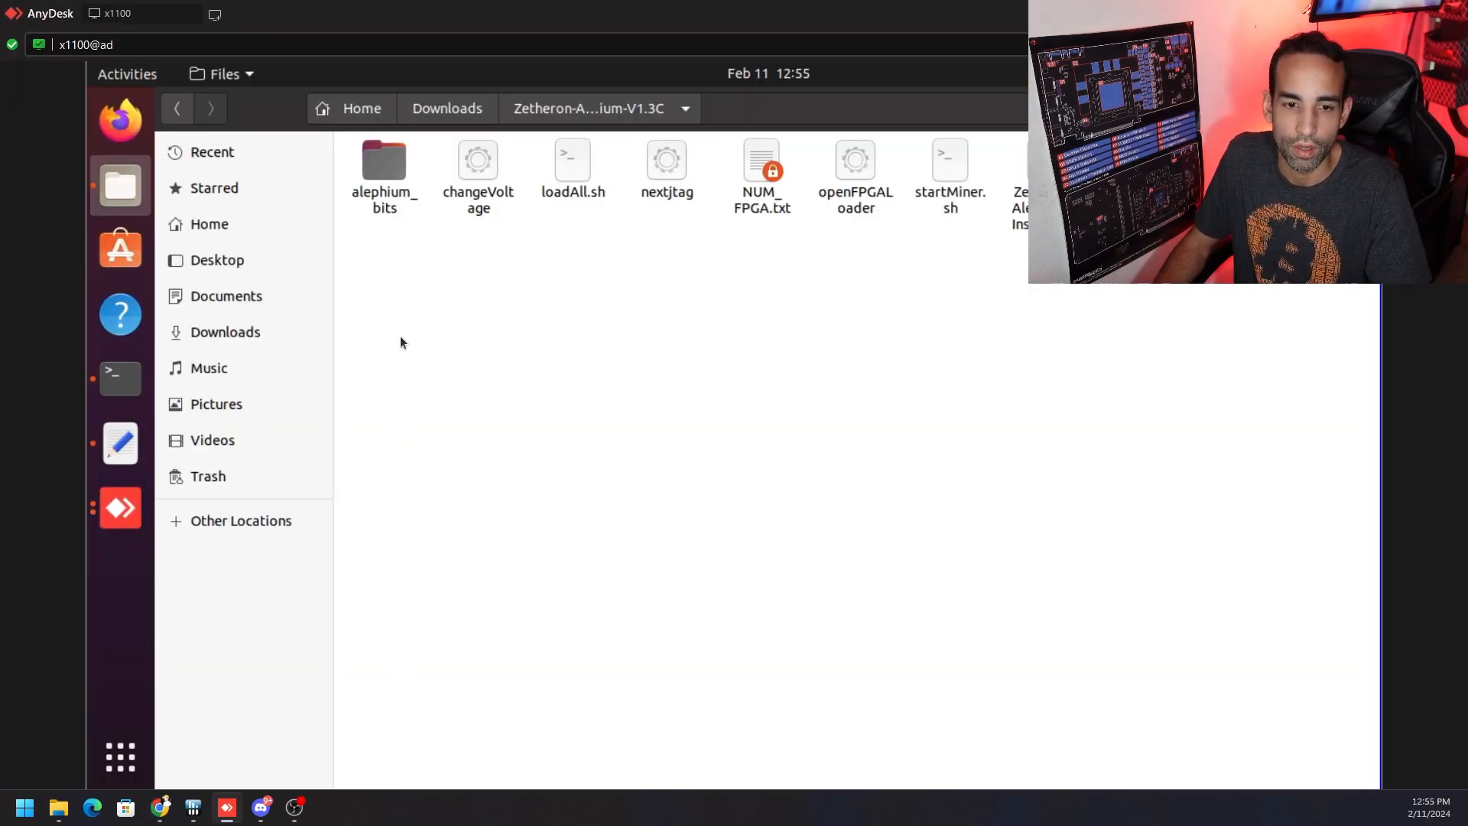
{"action": "left_click", "coordinate": [121, 376]}
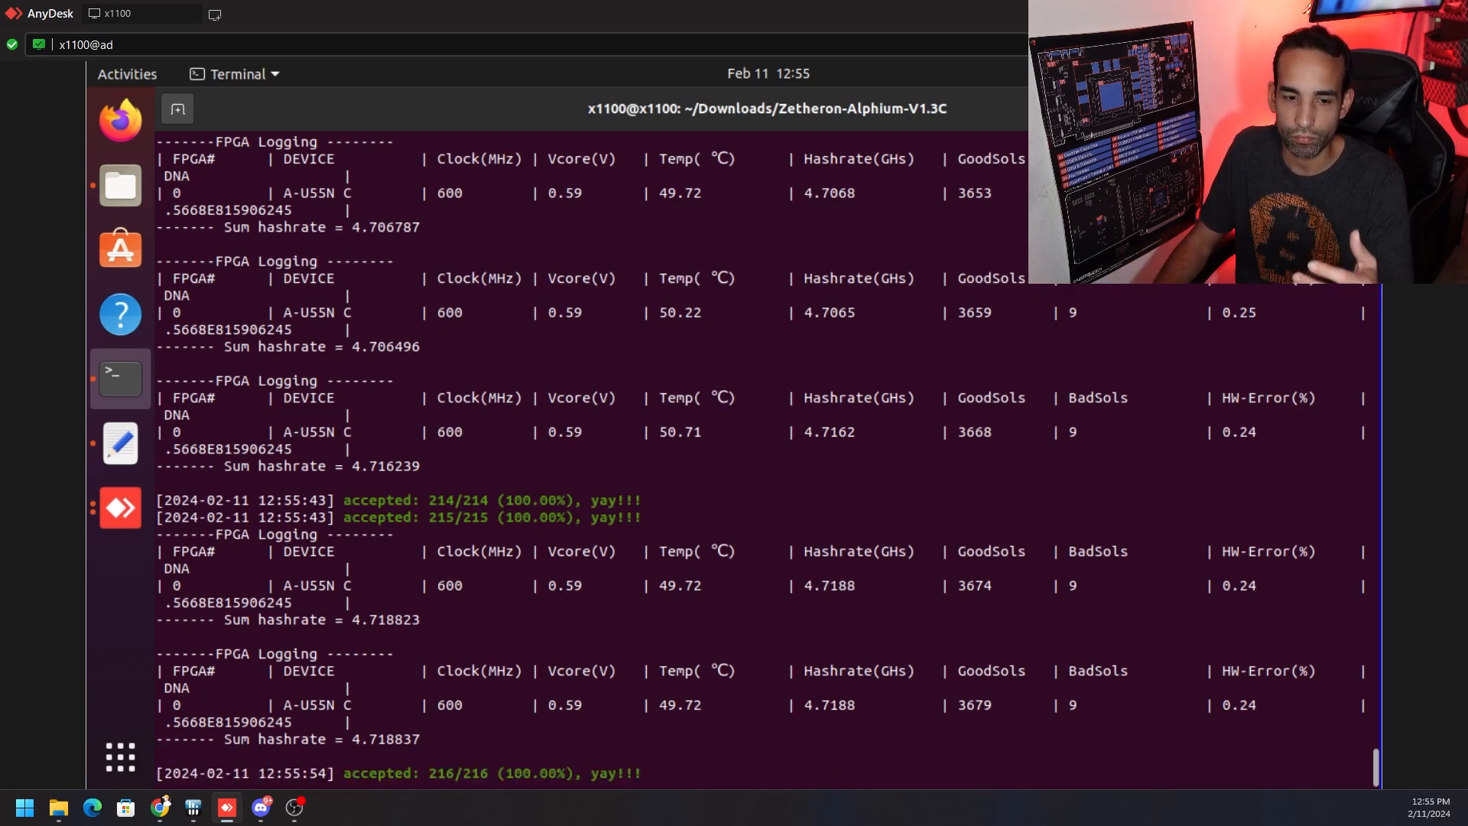
{"action": "left_click", "coordinate": [161, 807]}
- Check the Discord #alephium channel chat, then switch to the hashrate.no GPU calculator
{"action": "left_click", "coordinate": [262, 807]}
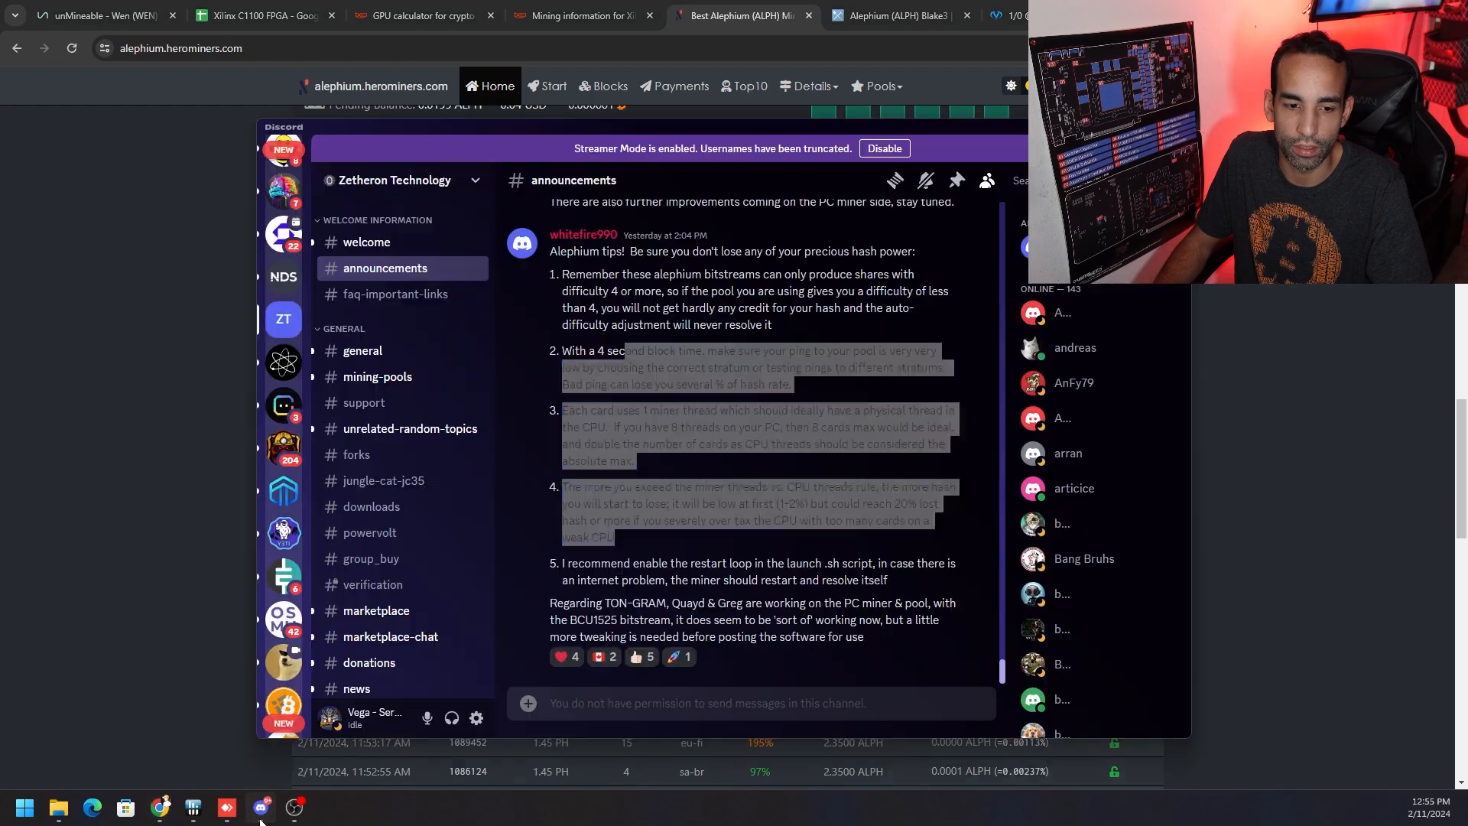
{"action": "scroll", "coordinate": [413, 574], "scroll_direction": "down", "scroll_amount": 5}
{"action": "scroll", "coordinate": [412, 571], "scroll_direction": "down", "scroll_amount": 3}
{"action": "scroll", "coordinate": [412, 569], "scroll_direction": "down", "scroll_amount": 3}
{"action": "left_click", "coordinate": [368, 477]}
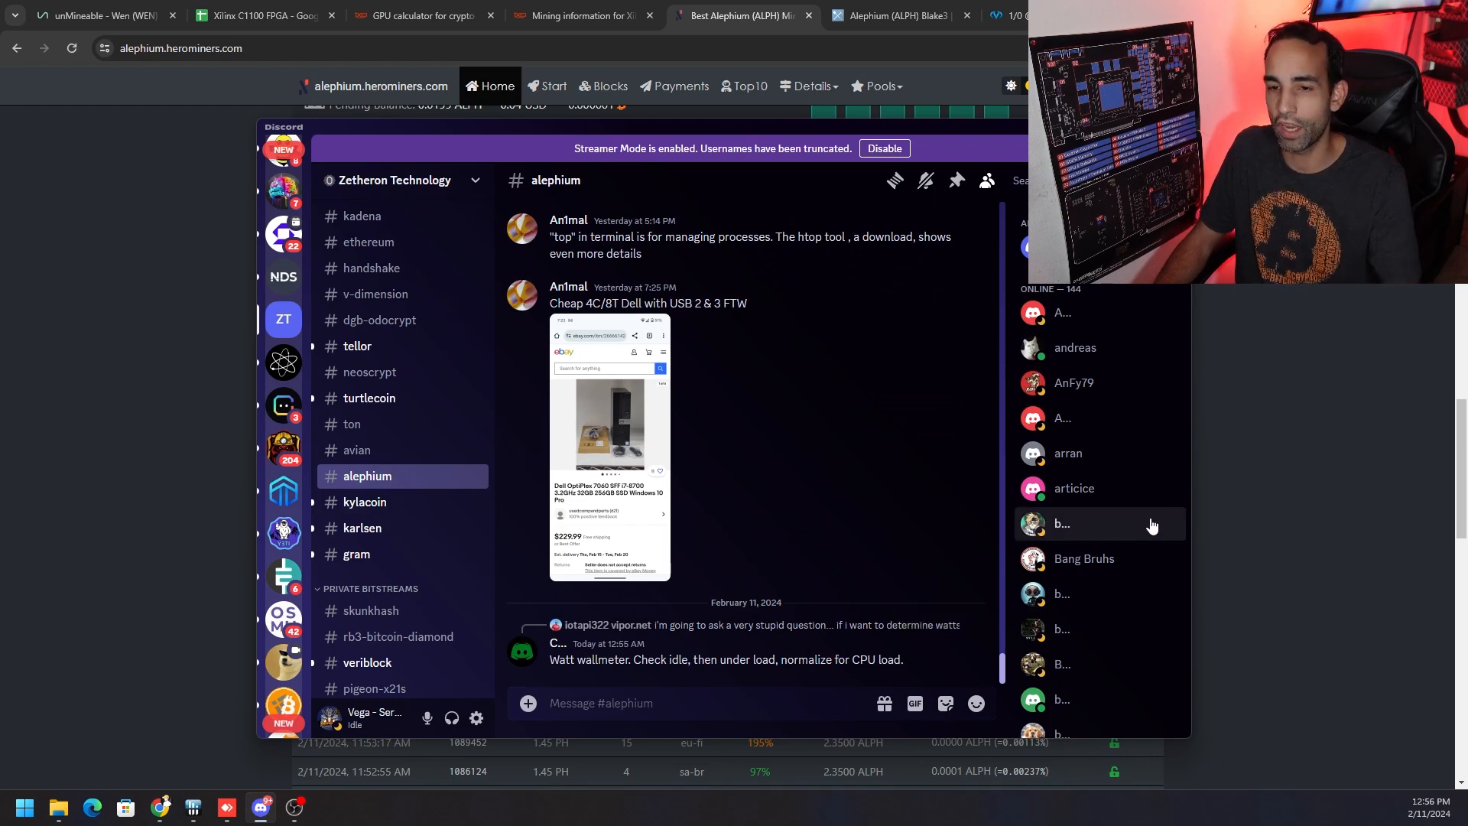
{"action": "left_click", "coordinate": [1368, 474]}
{"action": "scroll", "coordinate": [1308, 550], "scroll_direction": "up", "scroll_amount": 4}
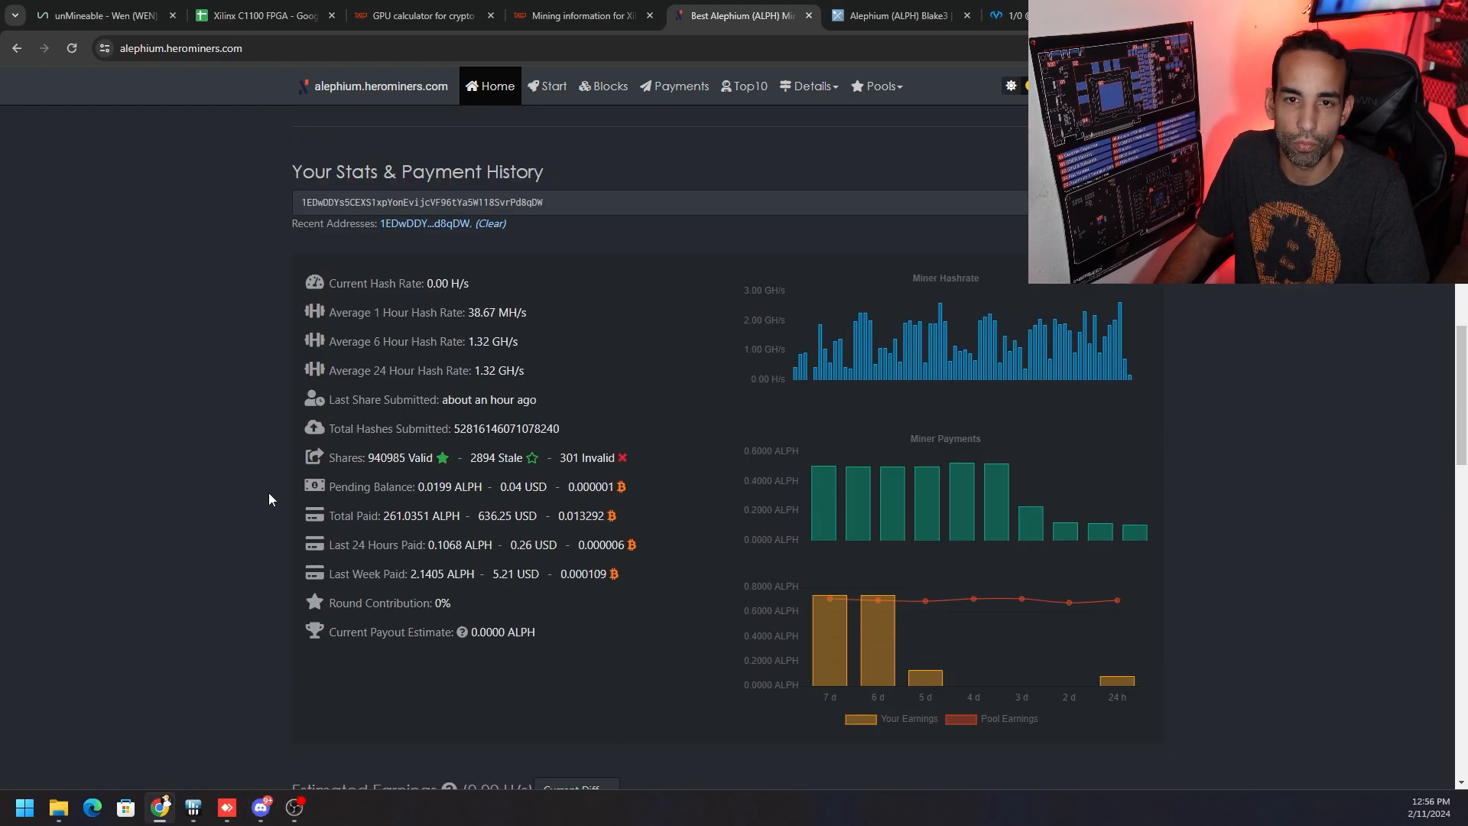
{"action": "left_click", "coordinate": [425, 15]}
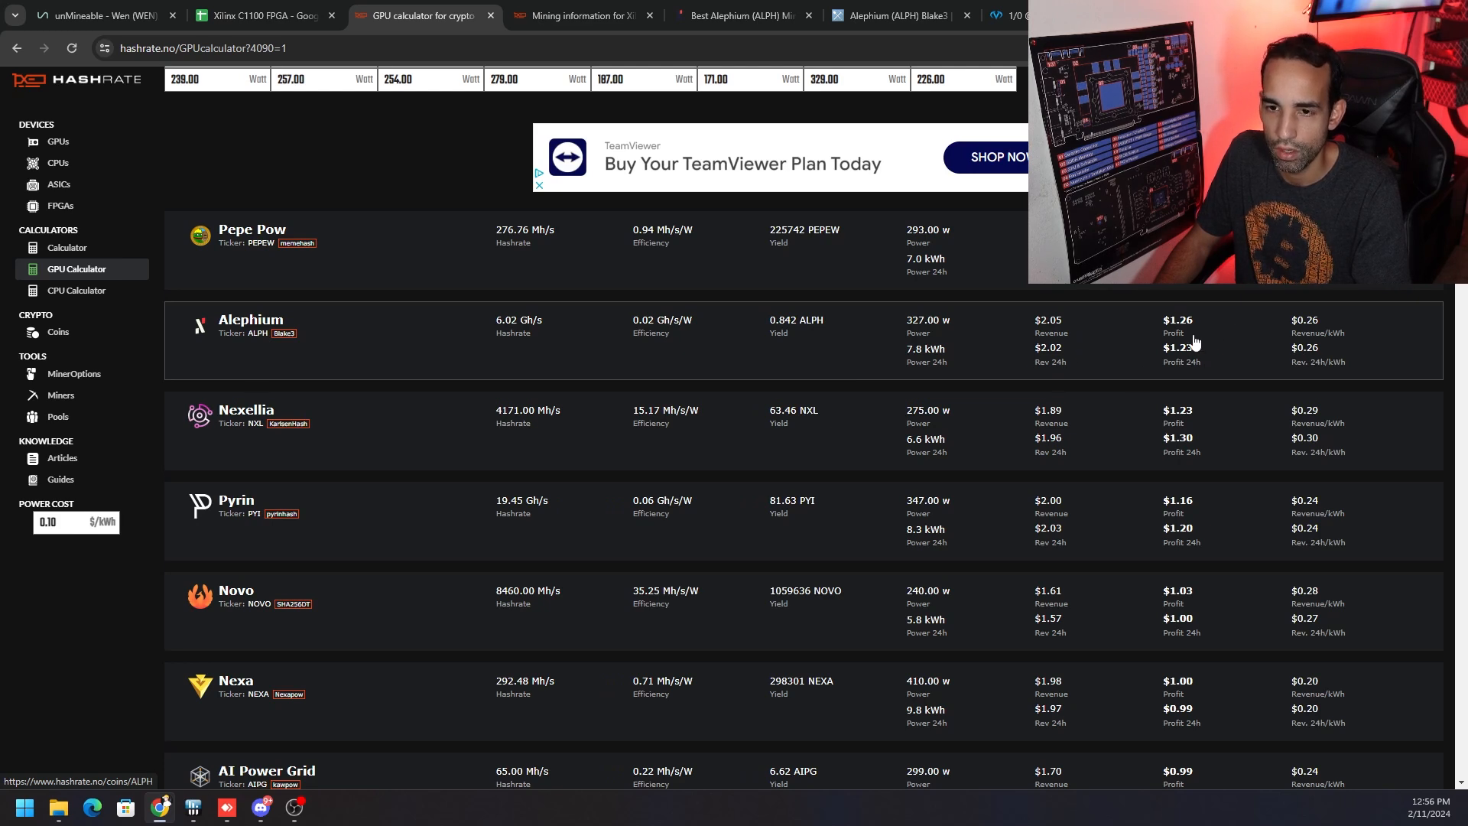
{"action": "scroll", "coordinate": [1219, 345], "scroll_direction": "up", "scroll_amount": 1}
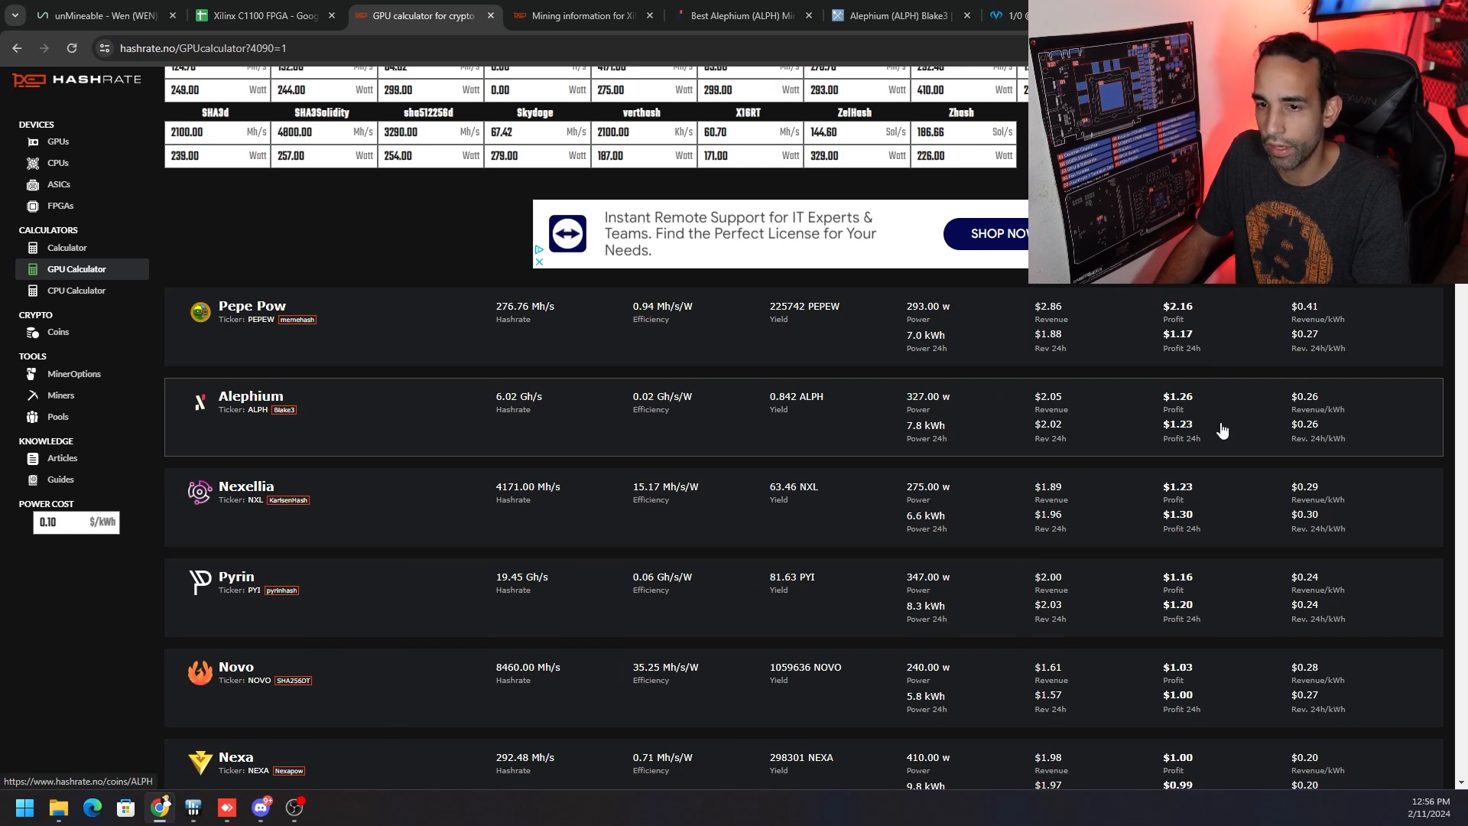
- Switch to the hashrate.no Xilinx Varium C1100 FPGA profitability page
{"action": "left_click", "coordinate": [580, 15]}
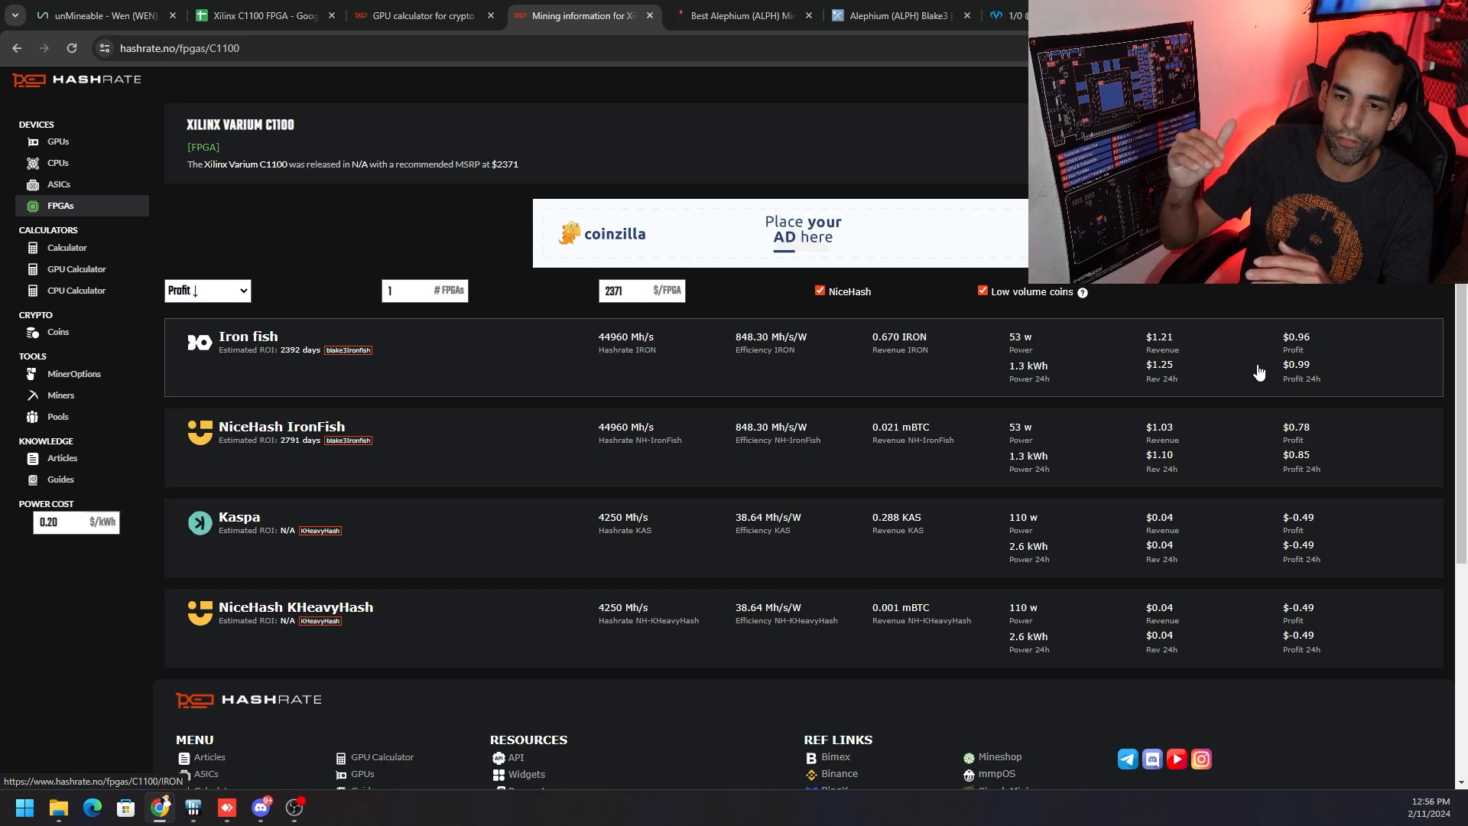
{"action": "left_click", "coordinate": [253, 15]}
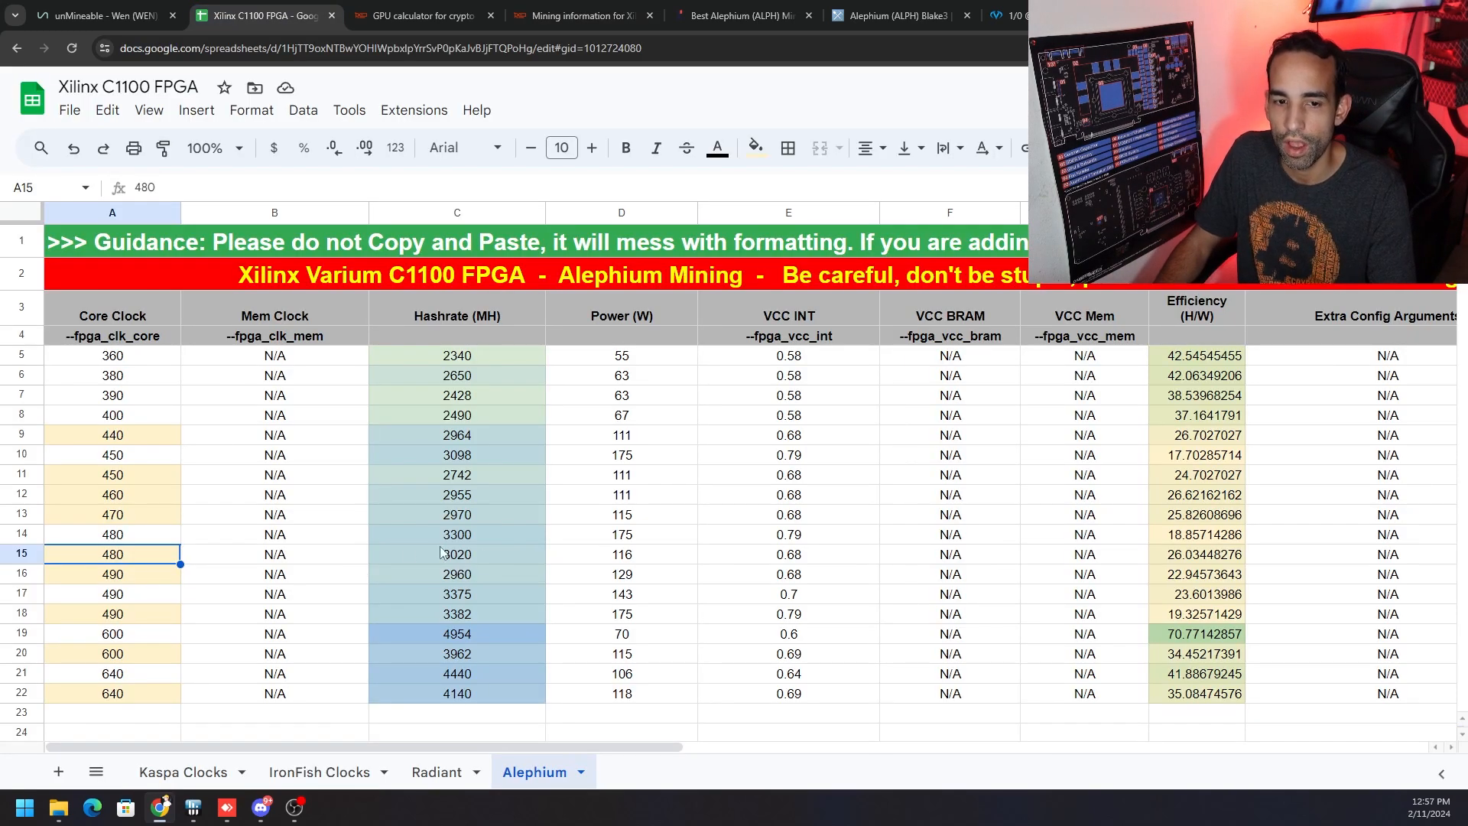
{"action": "left_click", "coordinate": [446, 717]}
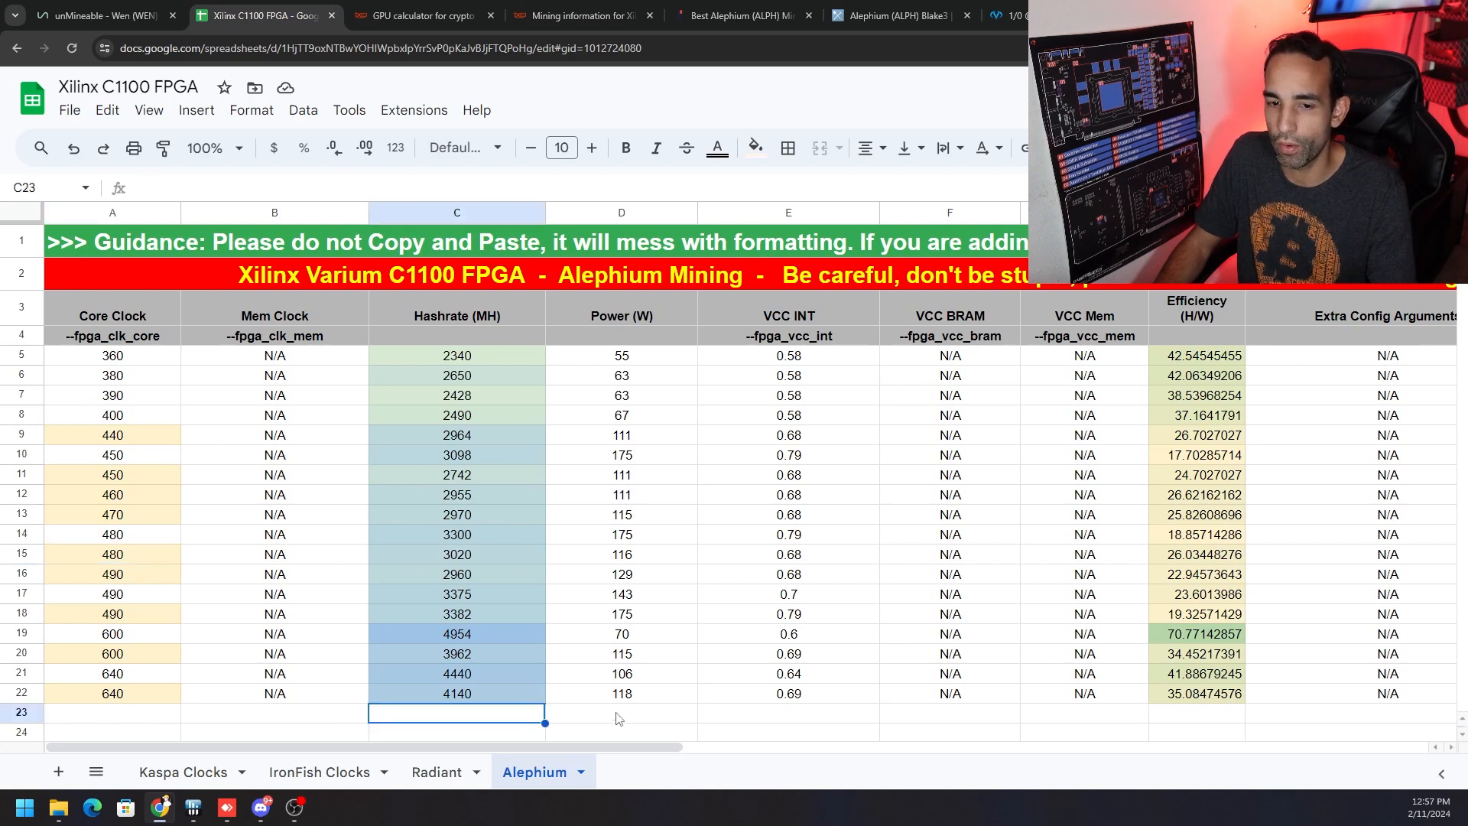
{"action": "left_click", "coordinate": [664, 620]}
{"action": "left_click", "coordinate": [802, 619]}
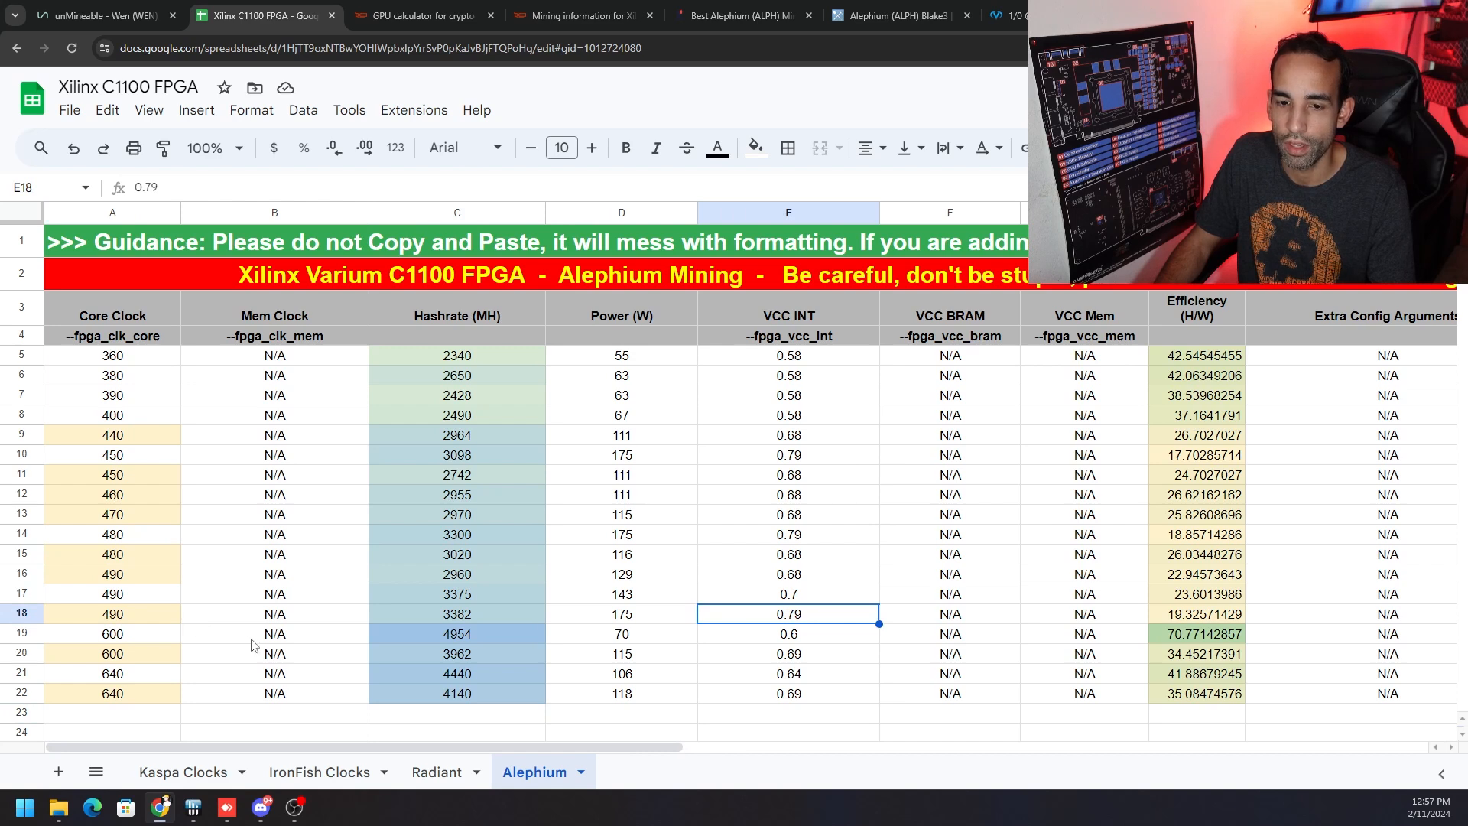
{"action": "scroll", "coordinate": [293, 643], "scroll_direction": "down", "scroll_amount": 3}
{"action": "left_click", "coordinate": [95, 574]}
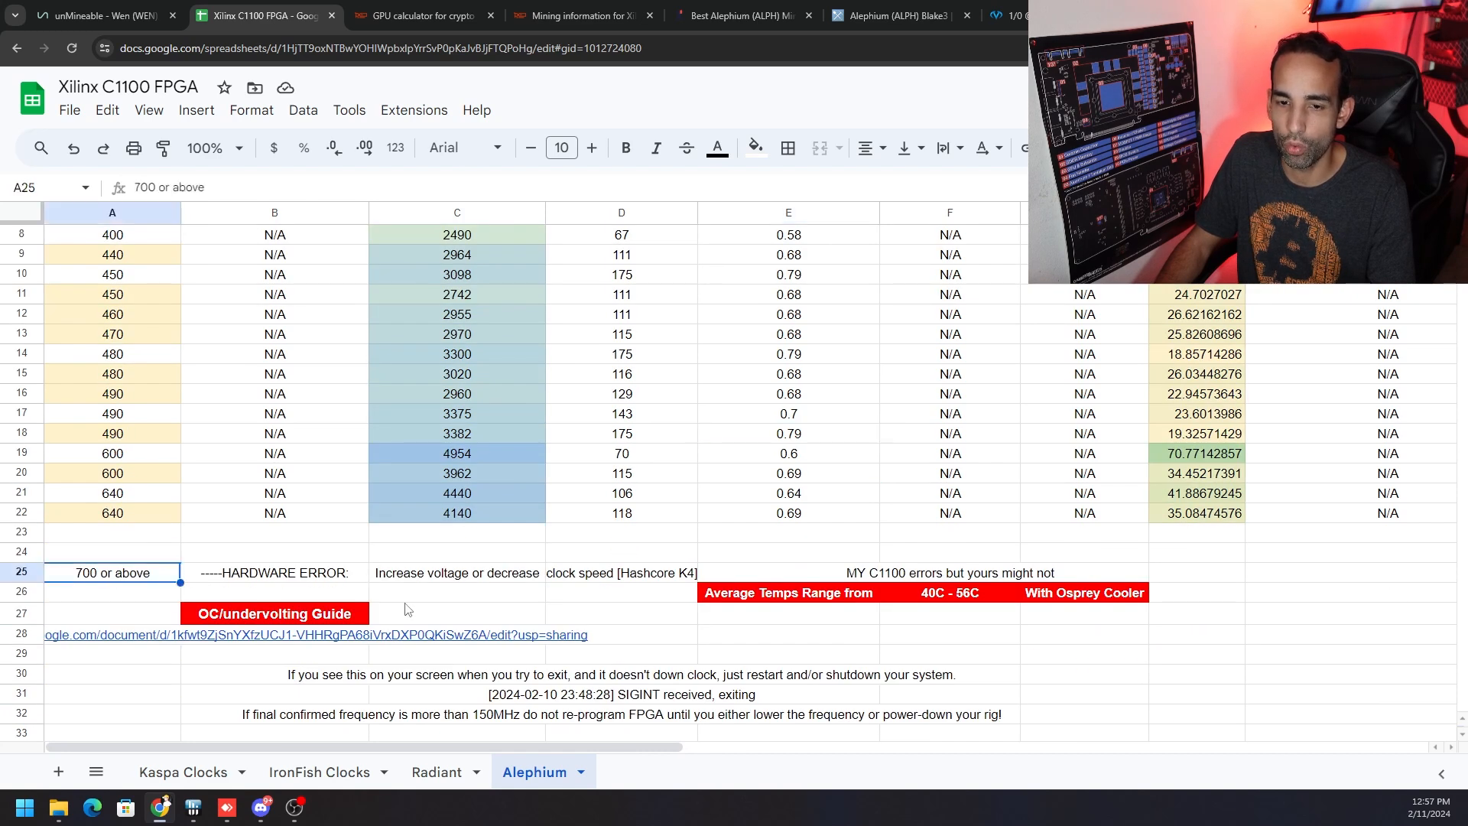
{"action": "left_click_drag", "start_coordinate": [328, 573], "coordinate": [689, 580]}
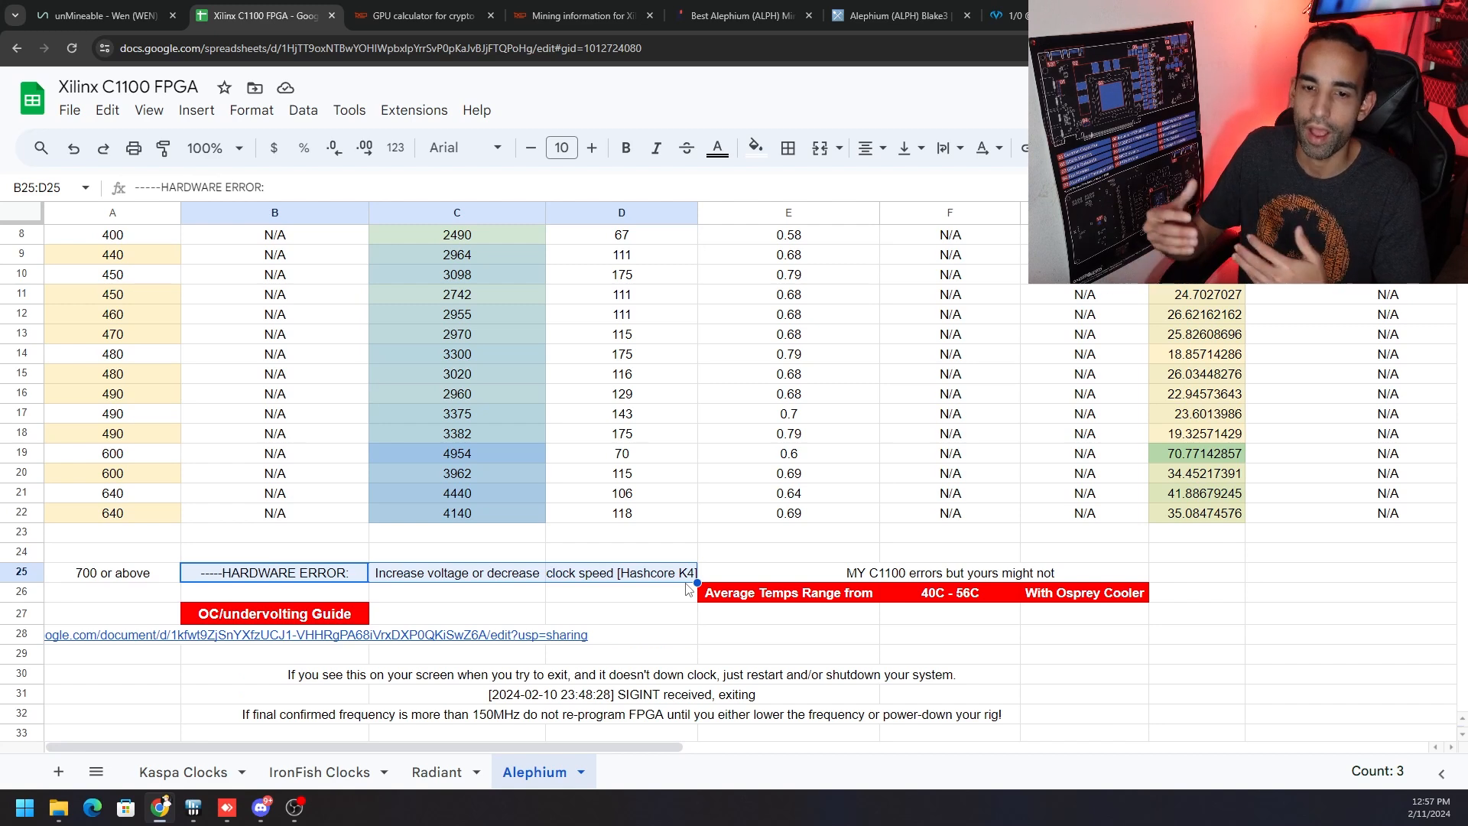
{"action": "left_click", "coordinate": [862, 572]}
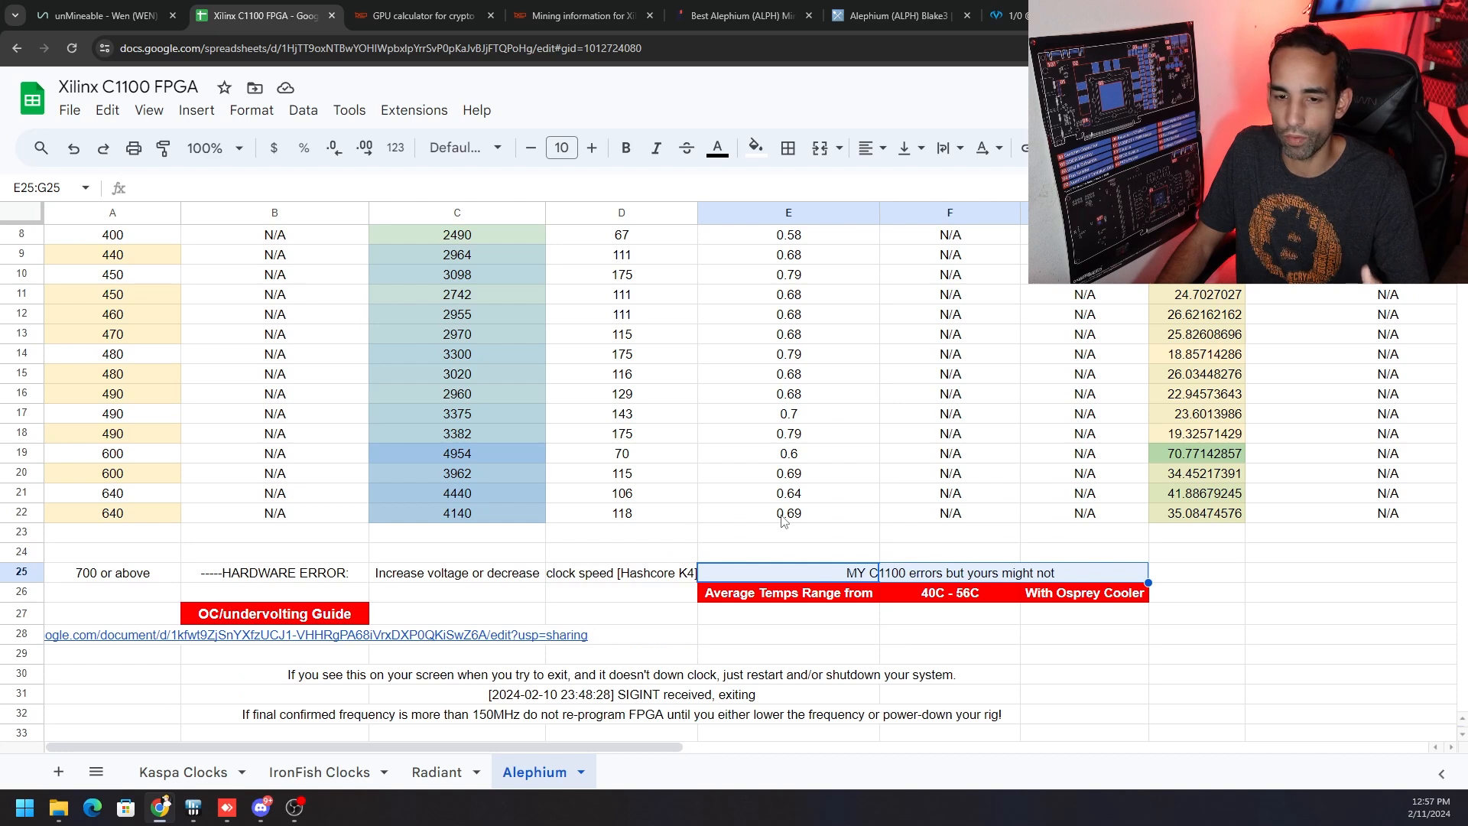
{"action": "scroll", "coordinate": [773, 530], "scroll_direction": "down", "scroll_amount": 1}
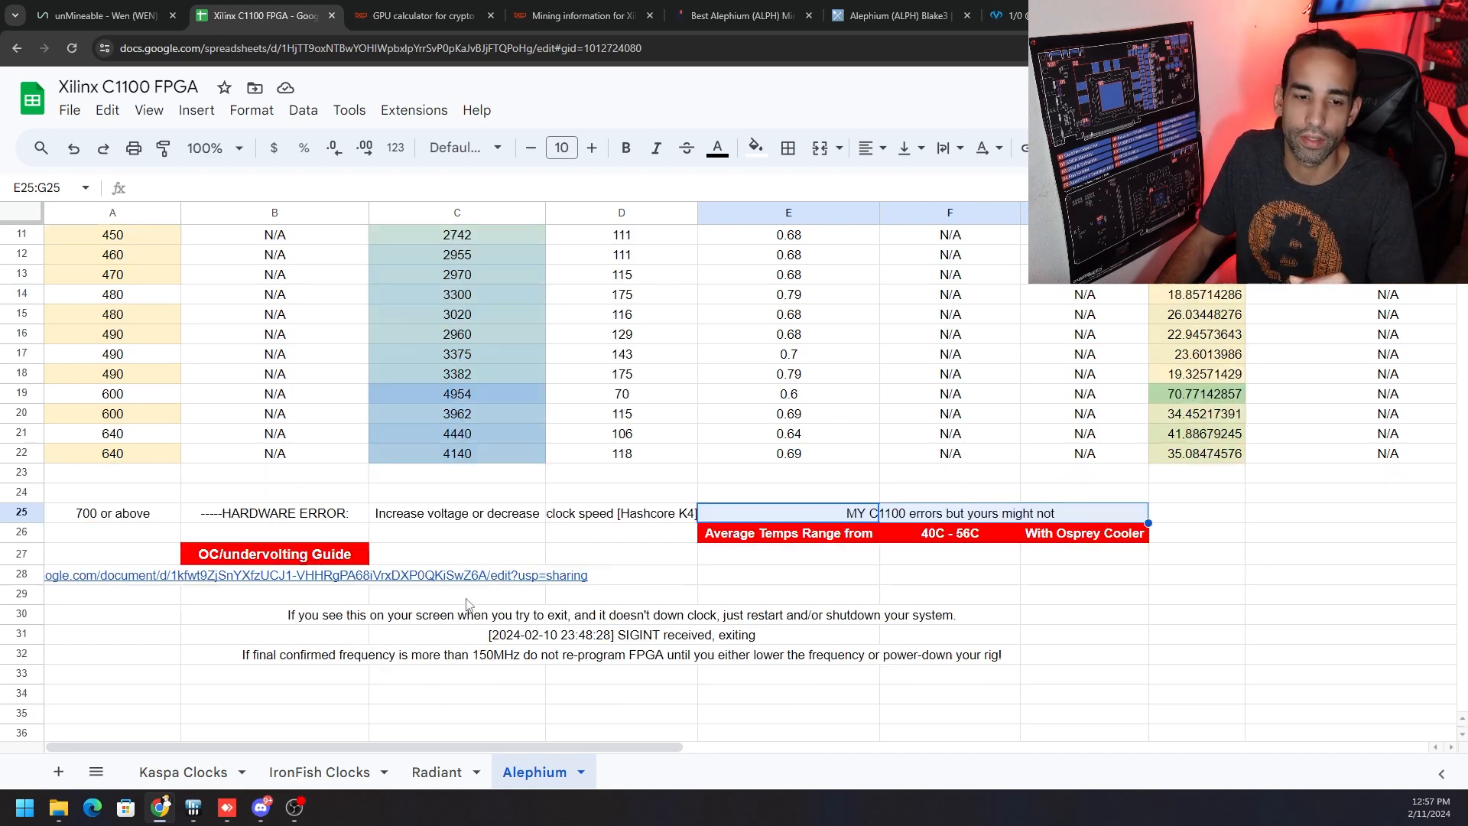
{"action": "left_click", "coordinate": [262, 808]}
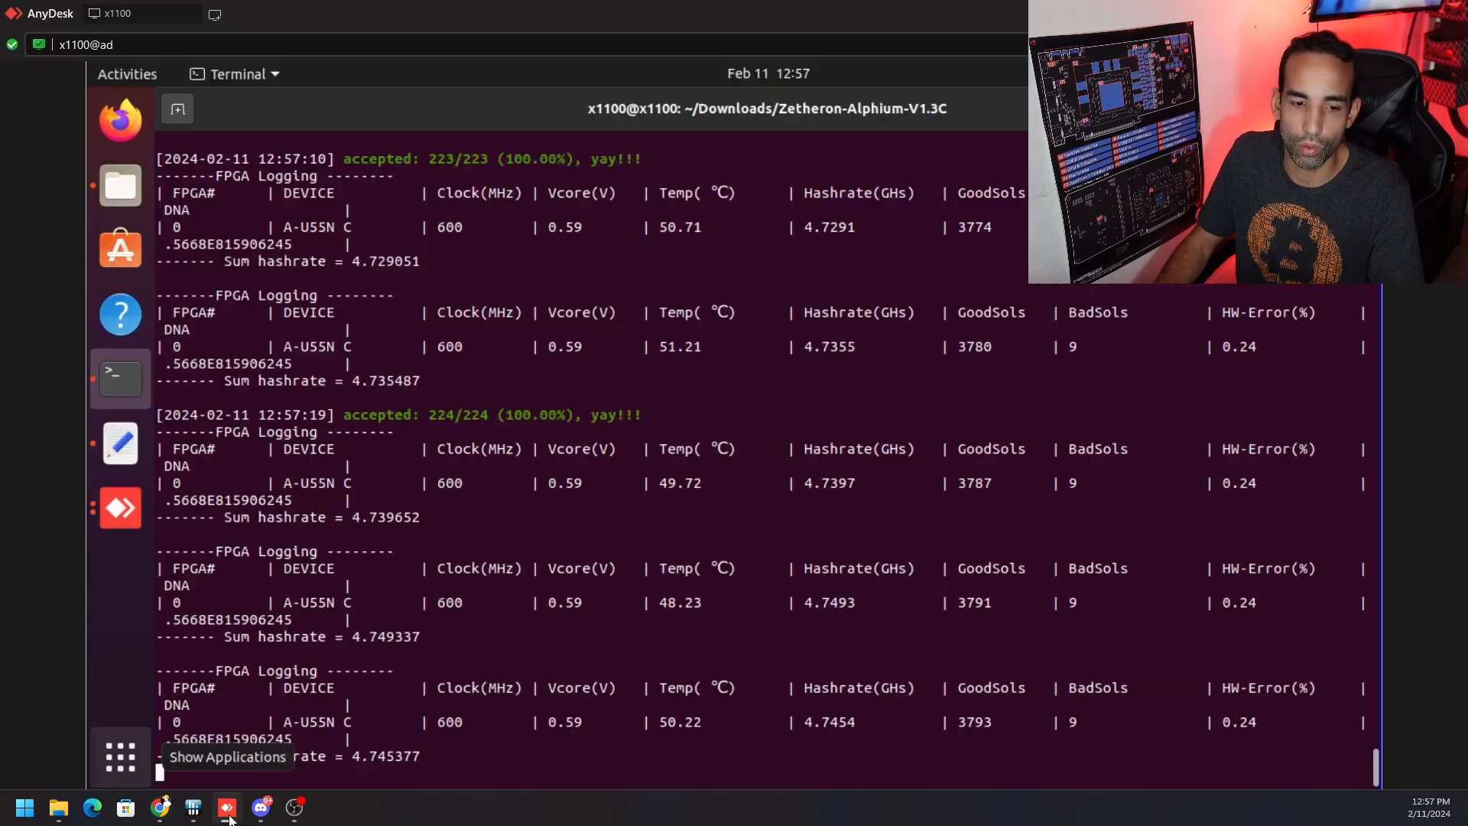
{"action": "right_click", "coordinate": [606, 401]}
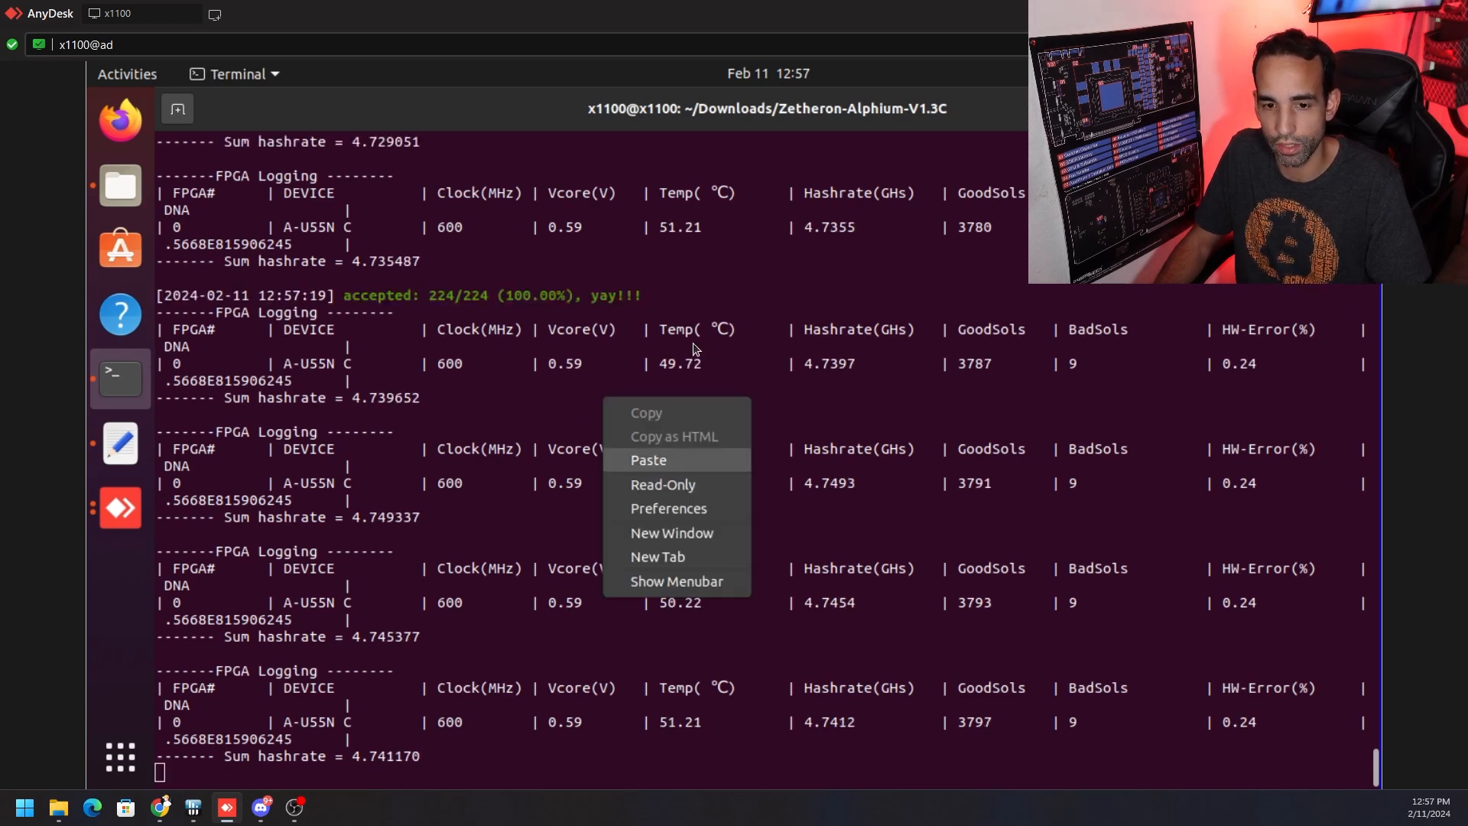
{"action": "key", "text": "Escape"}
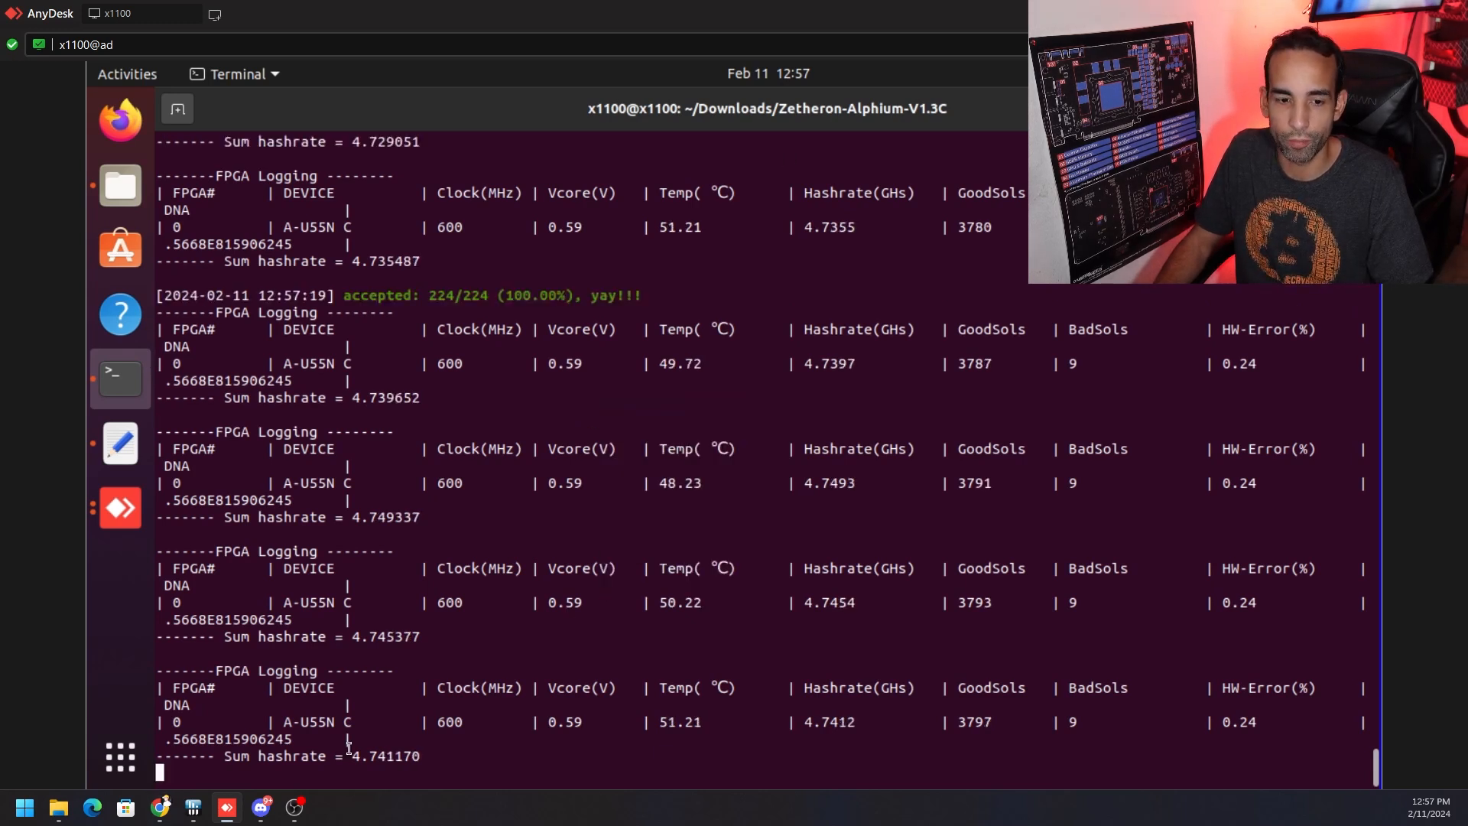
{"action": "left_click", "coordinate": [159, 807]}
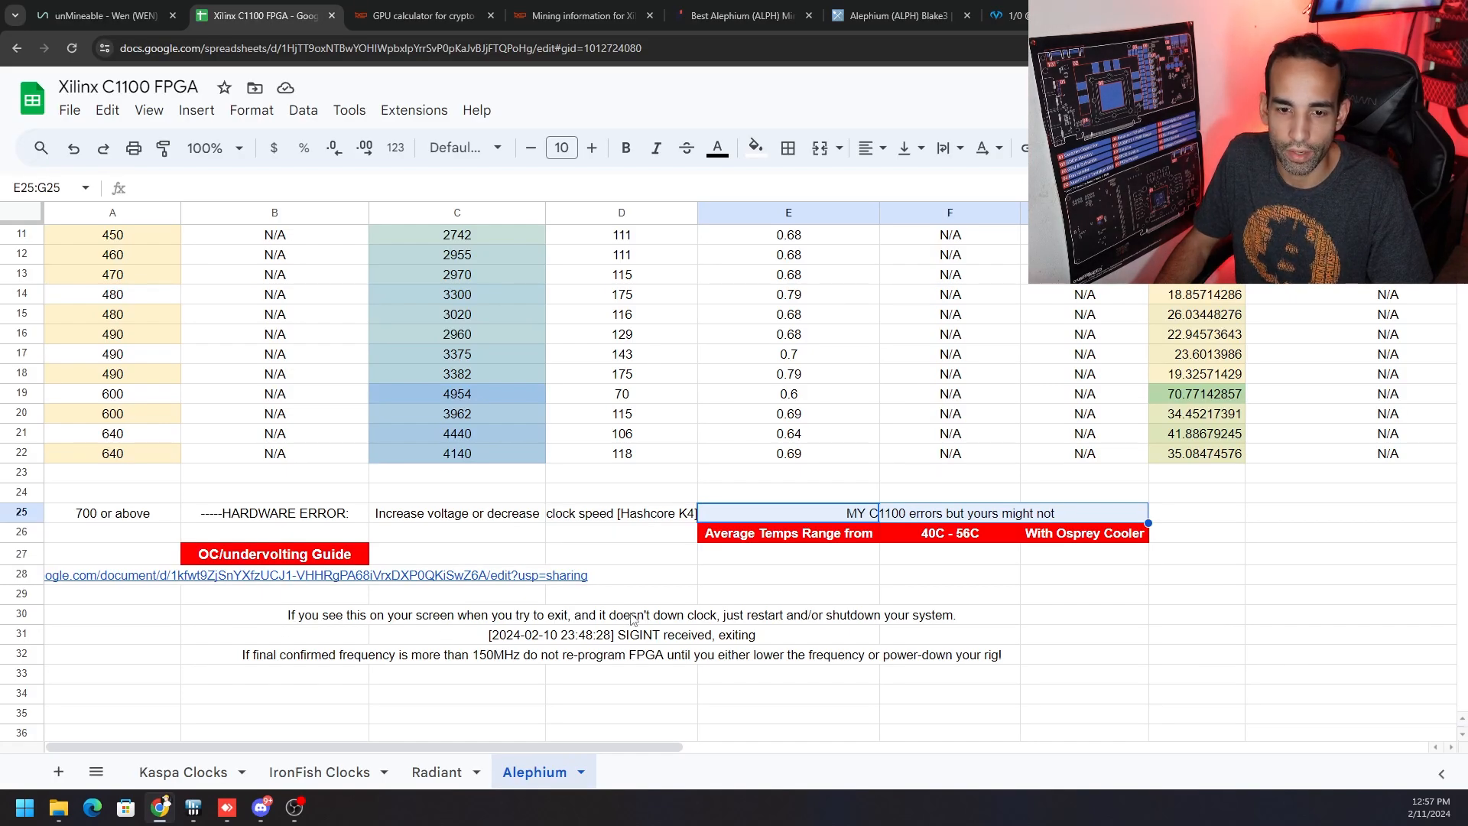
- Highlight the SIGINT log line and the FPGA re-programming warning in B32:E32, then move to the Rabid Mining YouTube tab
{"action": "left_click_drag", "start_coordinate": [644, 640], "coordinate": [706, 638]}
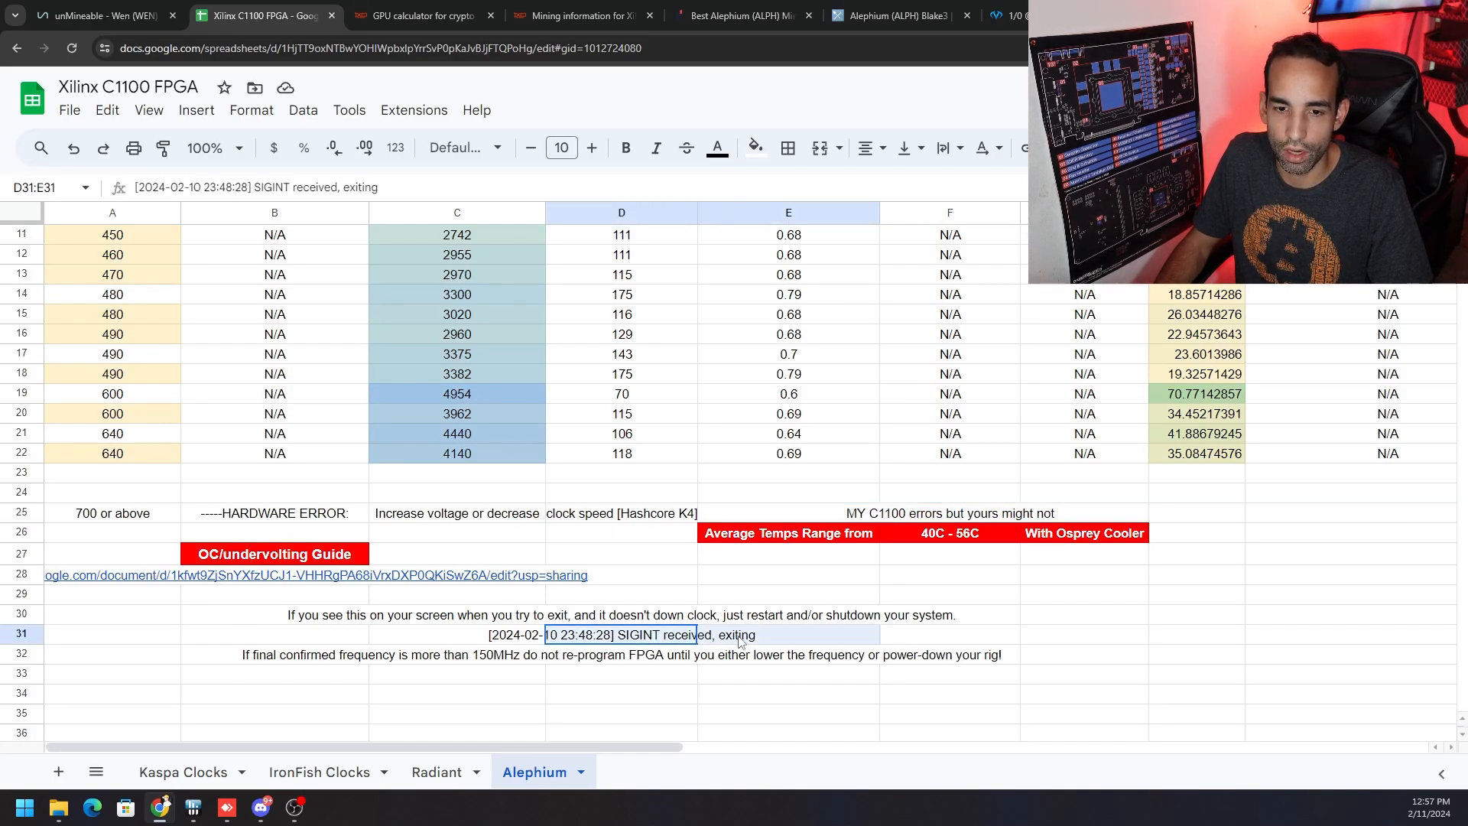
{"action": "left_click", "coordinate": [253, 659]}
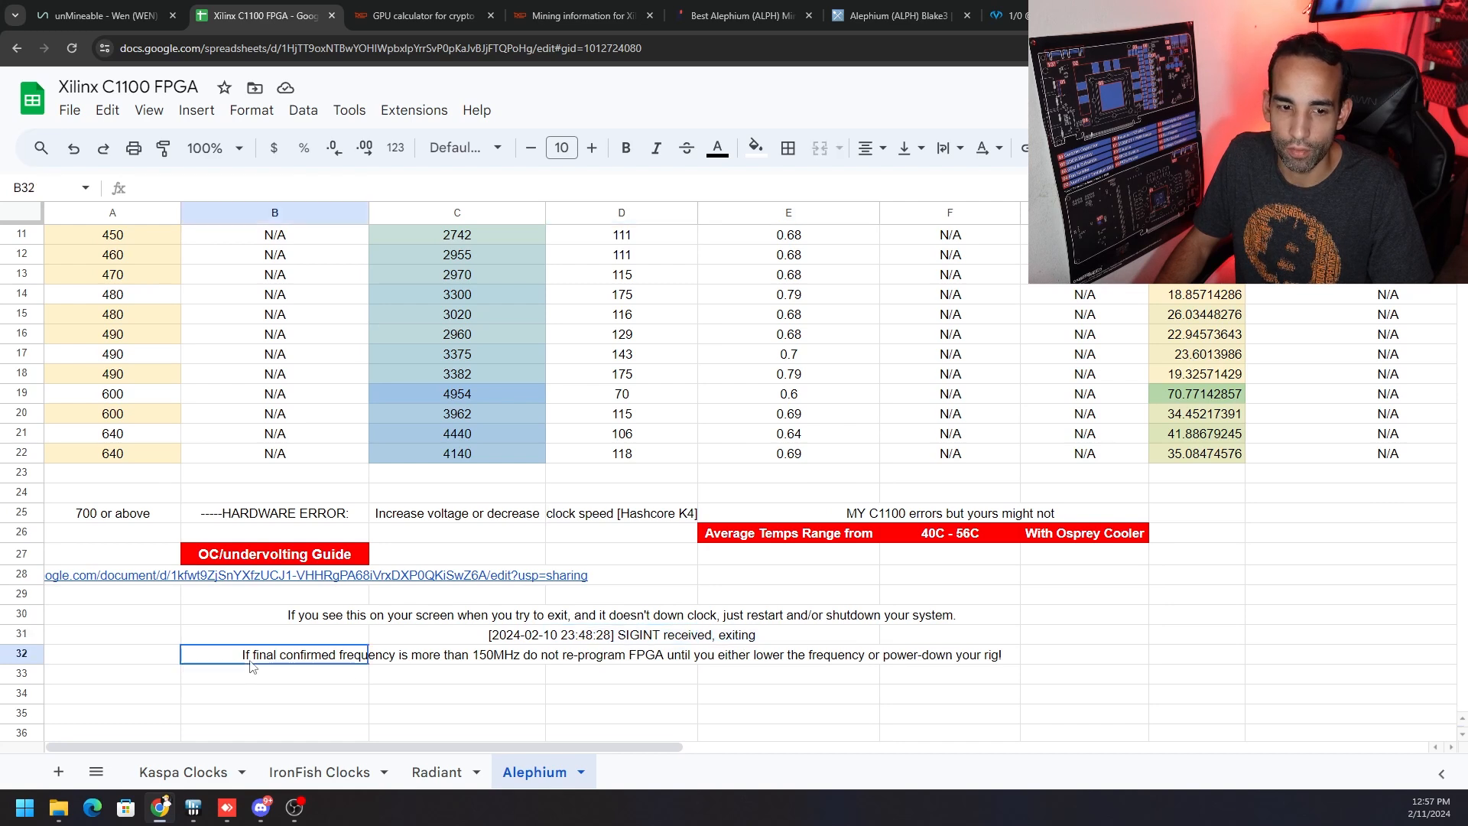
{"action": "left_click_drag", "start_coordinate": [309, 663], "coordinate": [568, 664]}
{"action": "left_click_drag", "start_coordinate": [694, 666], "coordinate": [725, 665]}
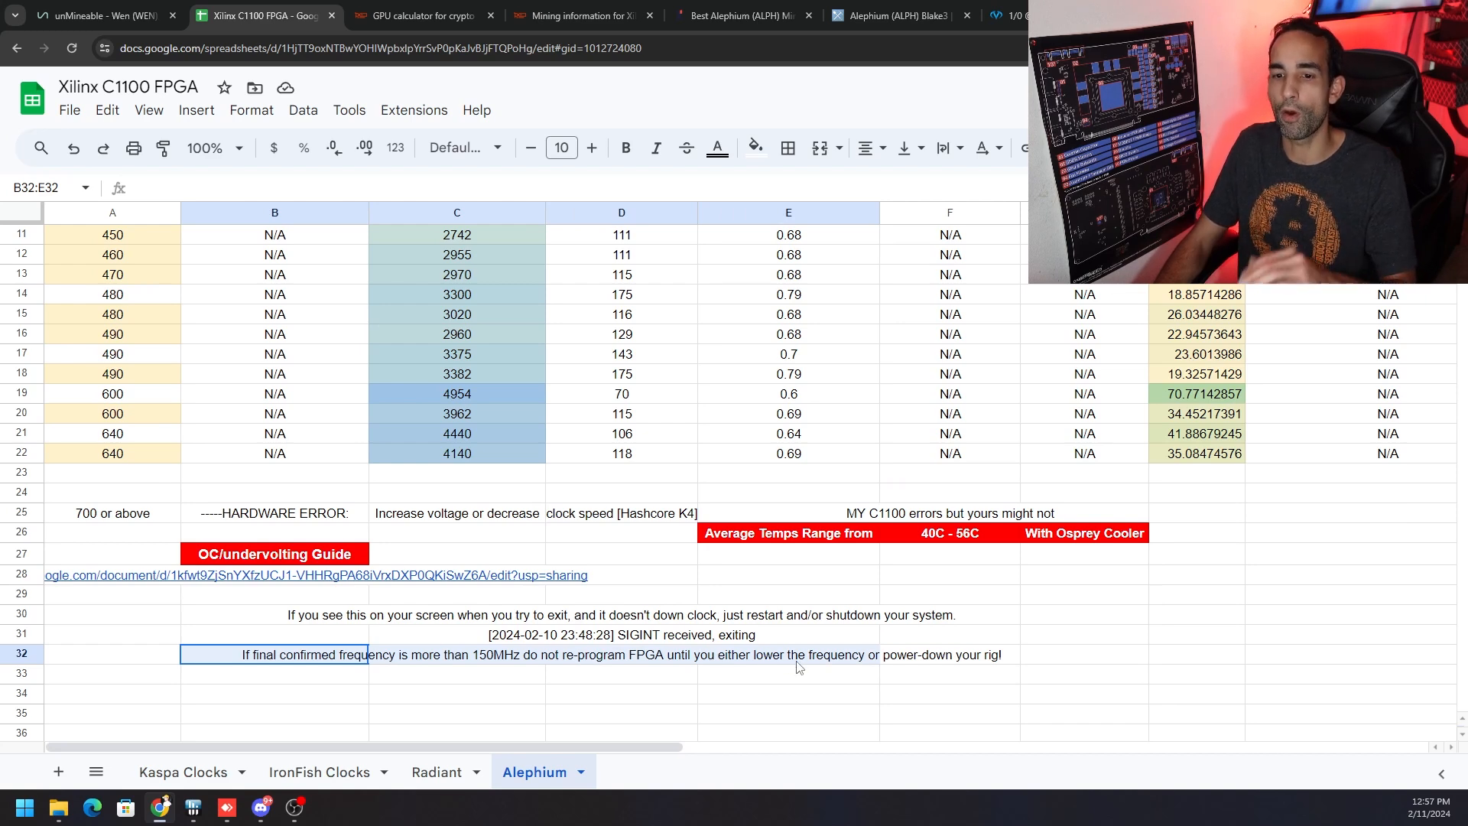
{"action": "left_click_drag", "start_coordinate": [800, 669], "coordinate": [799, 667]}
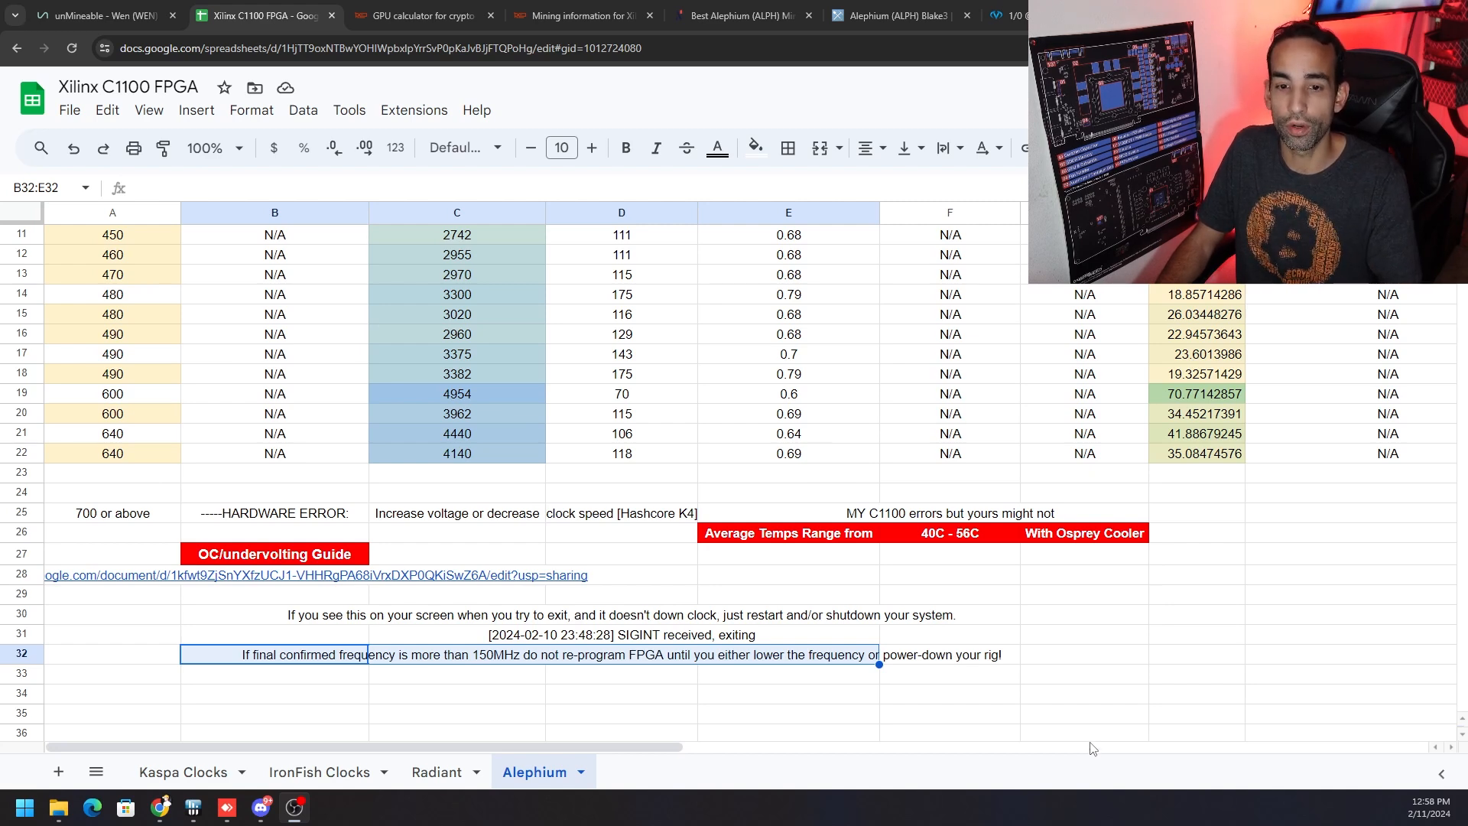
{"action": "scroll", "coordinate": [1018, 602], "scroll_direction": "up", "scroll_amount": 5}
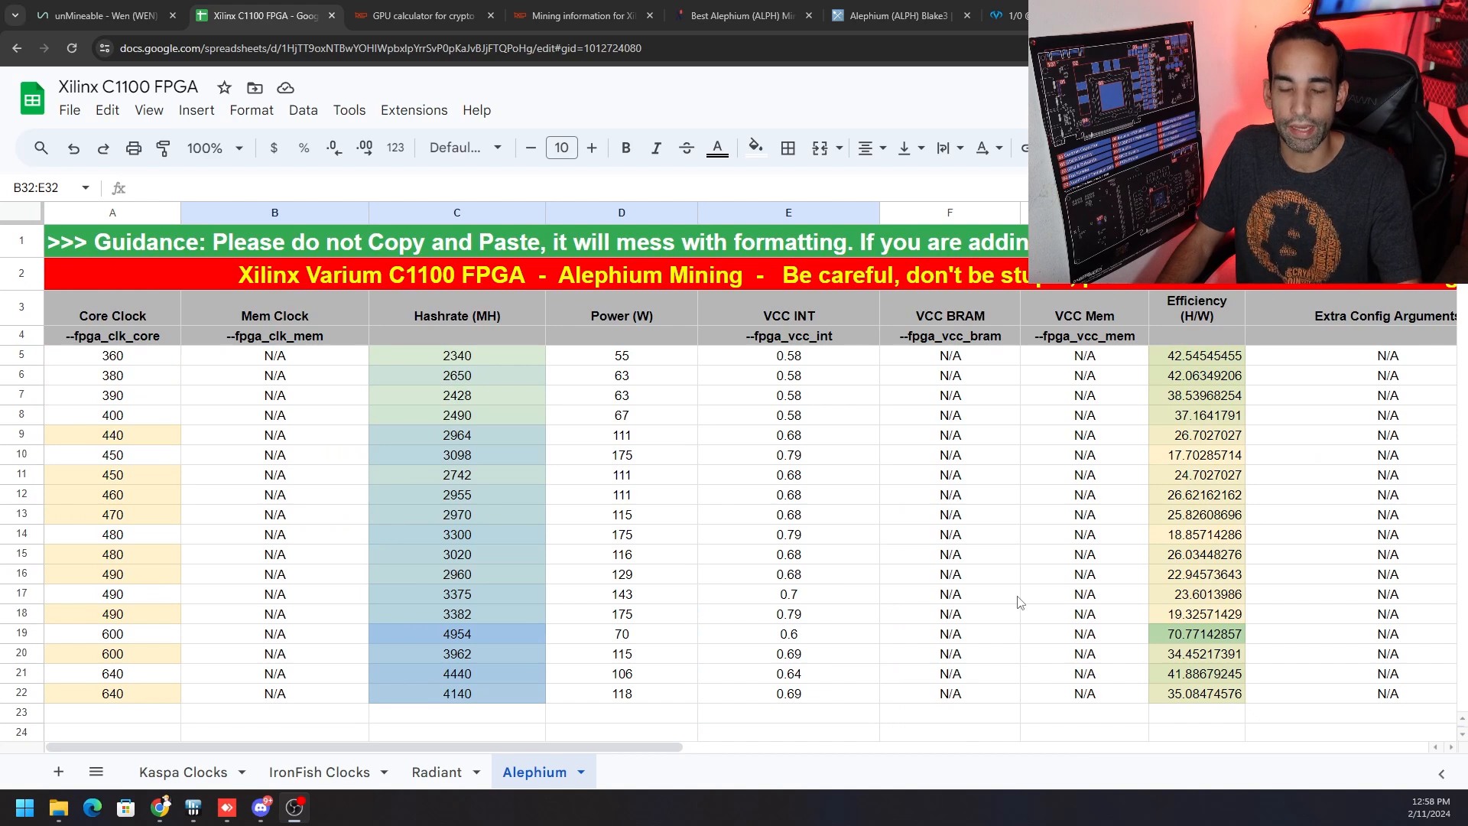
{"action": "key", "text": "ctrl+Tab"}
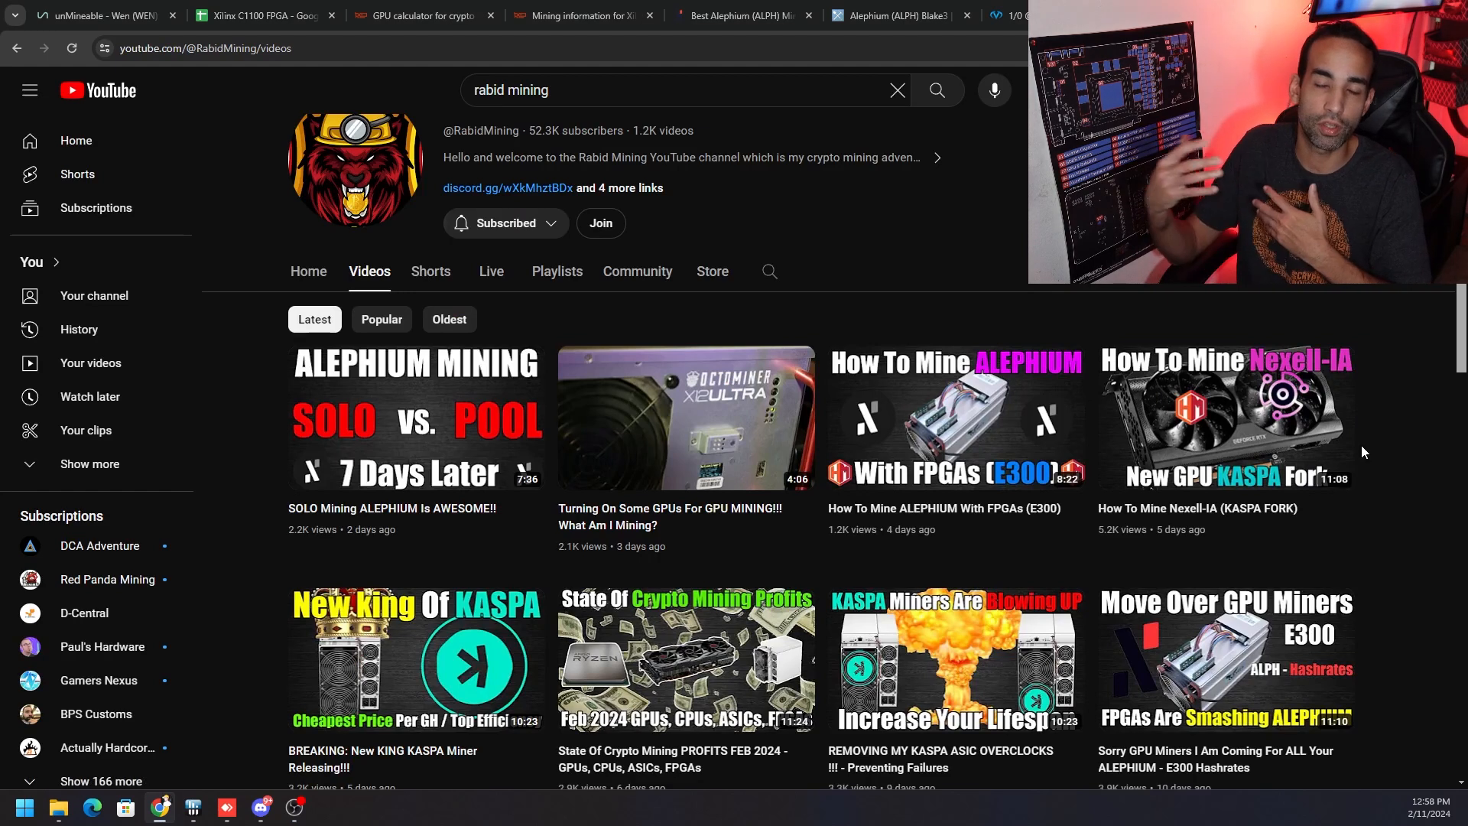
- Bring the Discord alephium channel back up over the YouTube page
{"action": "left_click", "coordinate": [261, 807]}
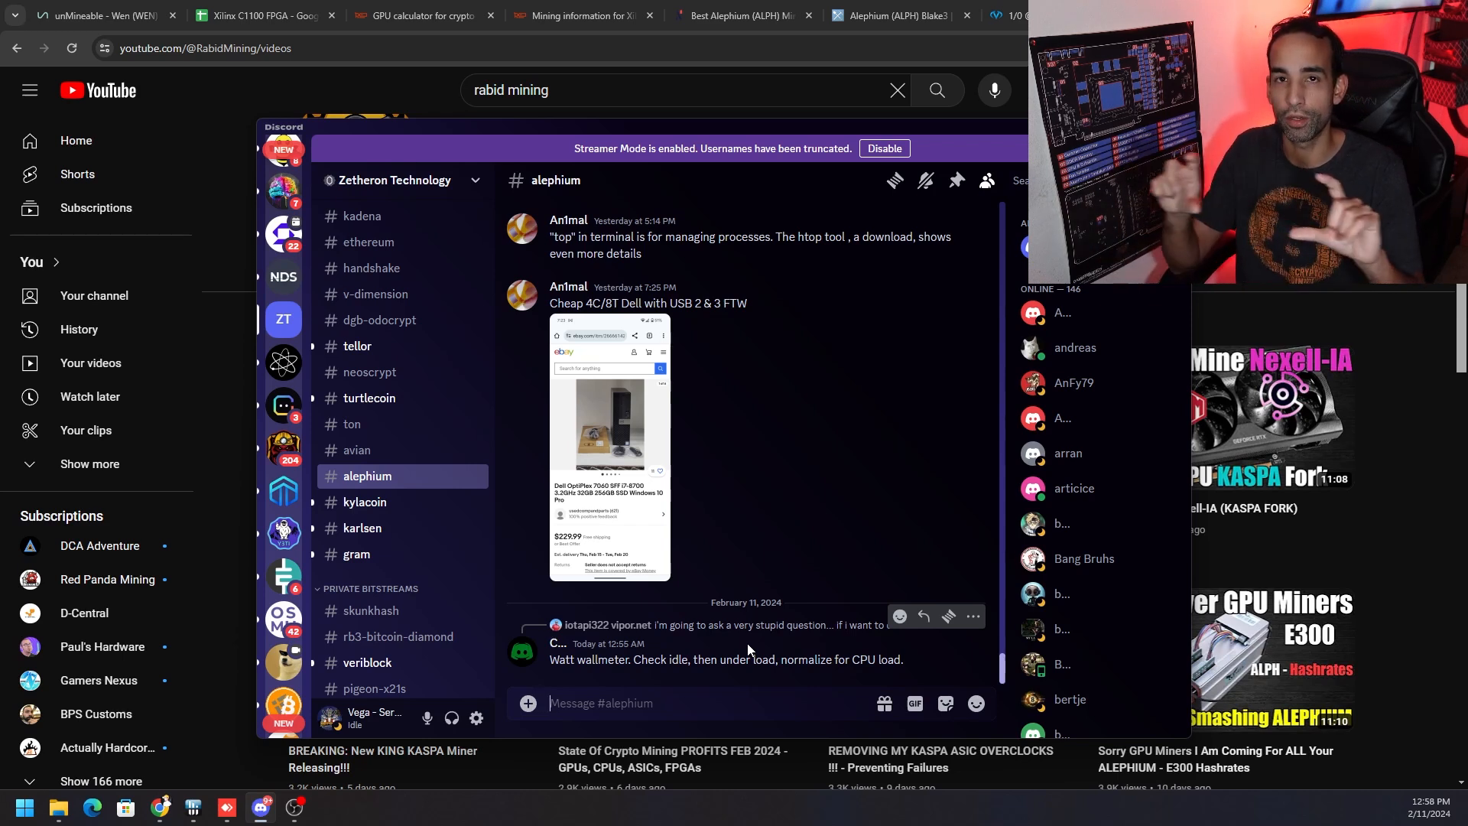
{"action": "scroll", "coordinate": [401, 402], "scroll_direction": "up", "scroll_amount": 8}
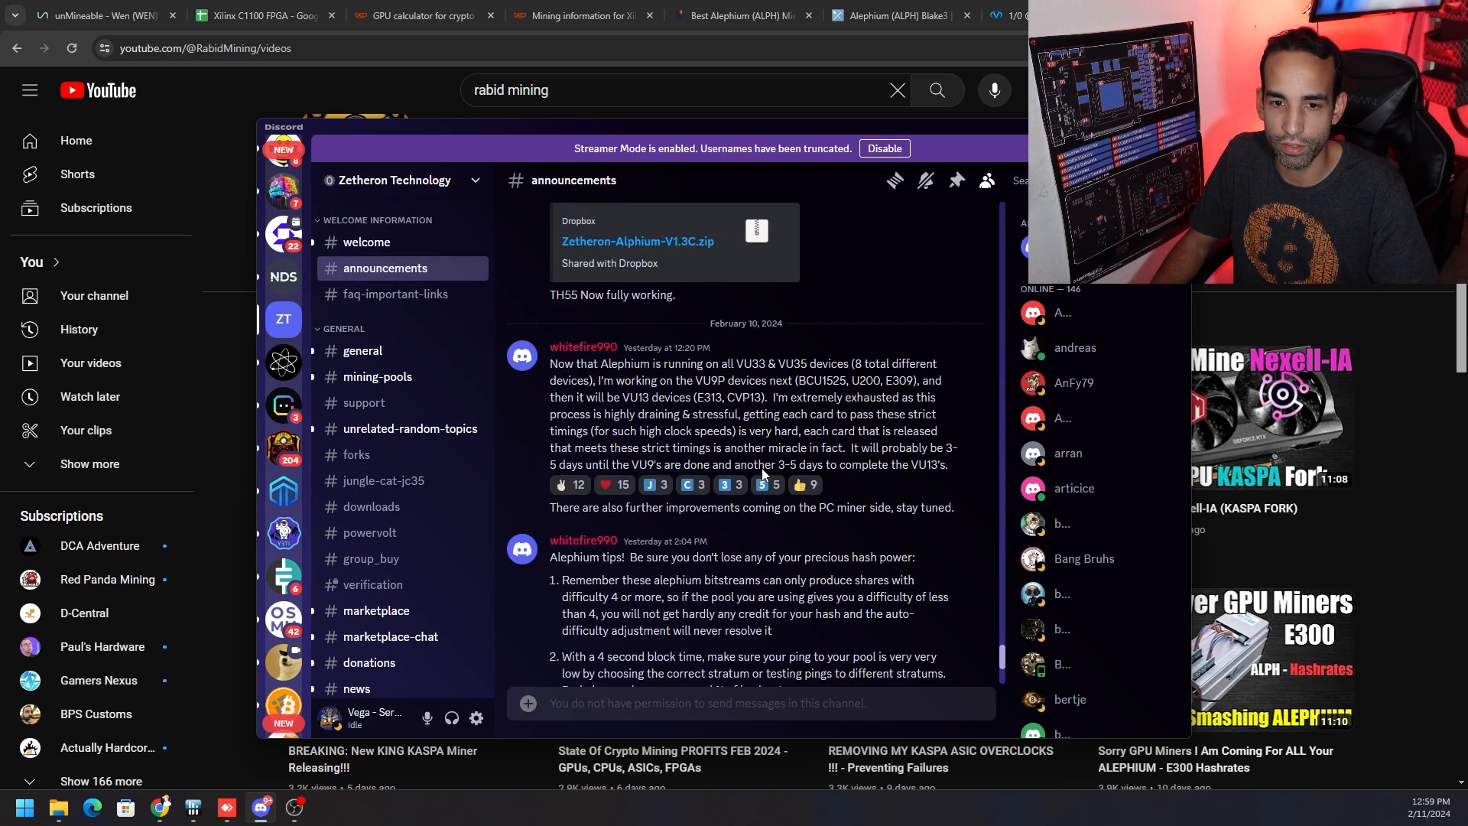